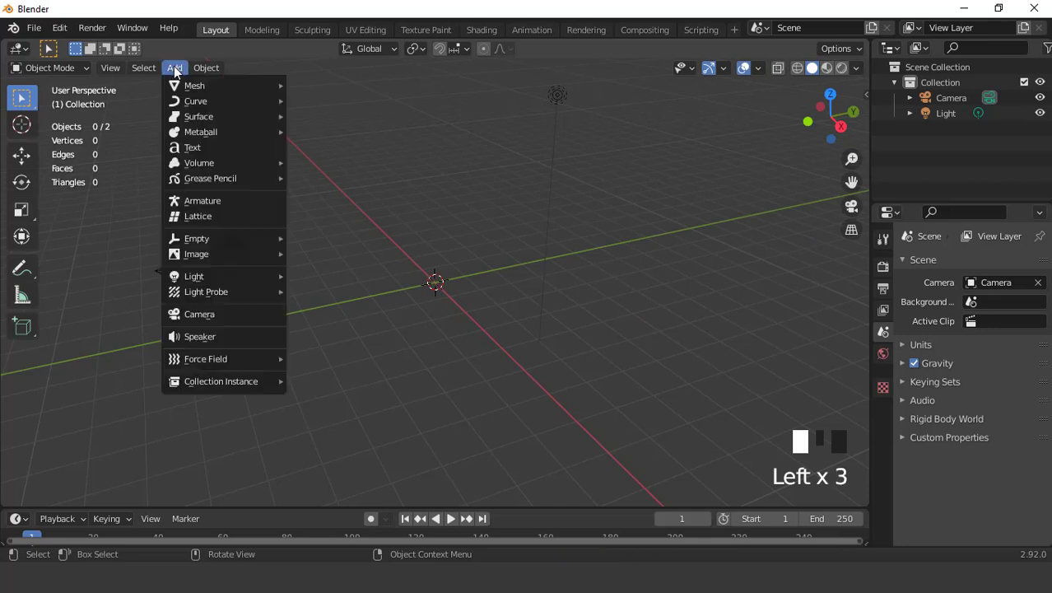
Step: Add a cylinder mesh at the scene origin and set its vertices to 24
{"action": "mouse_move", "coordinate": [191, 85]}
{"action": "left_click", "coordinate": [338, 167]}
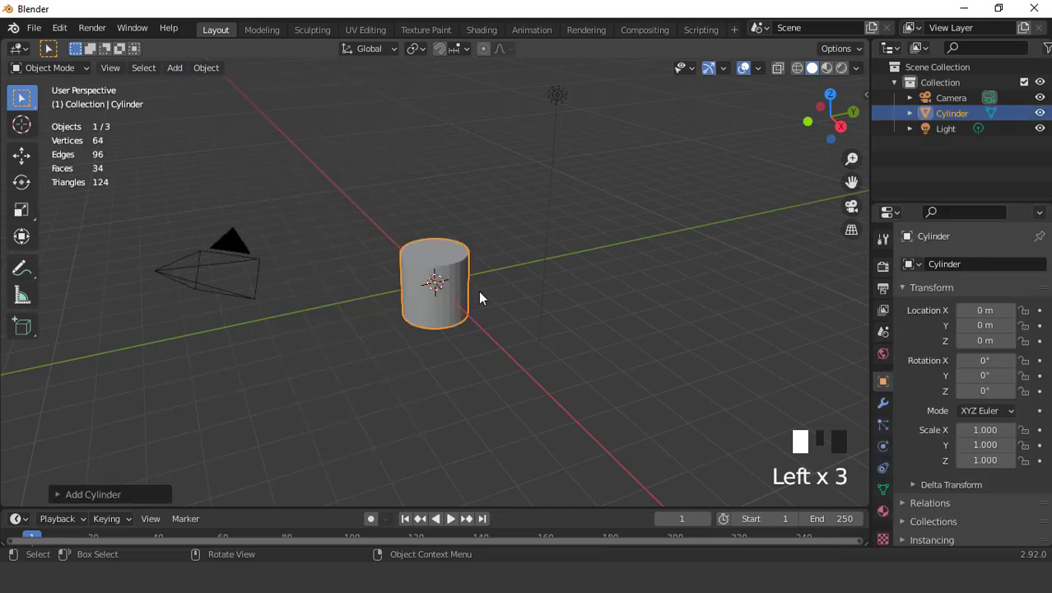
{"action": "scroll", "coordinate": [479, 296], "scroll_direction": "up", "scroll_amount": 4}
{"action": "left_click", "coordinate": [55, 493]}
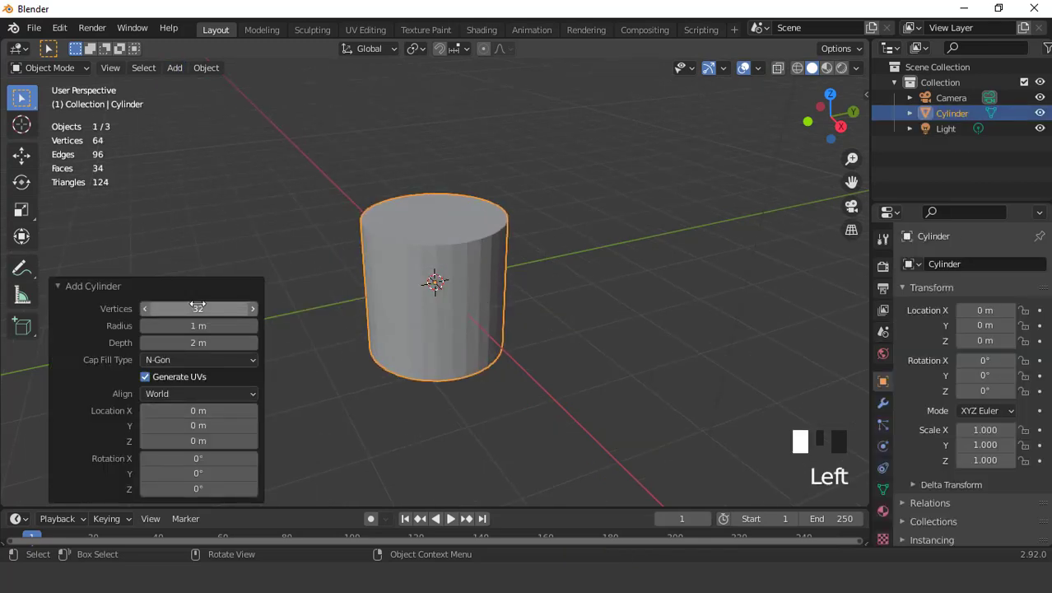
{"action": "left_click", "coordinate": [197, 308]}
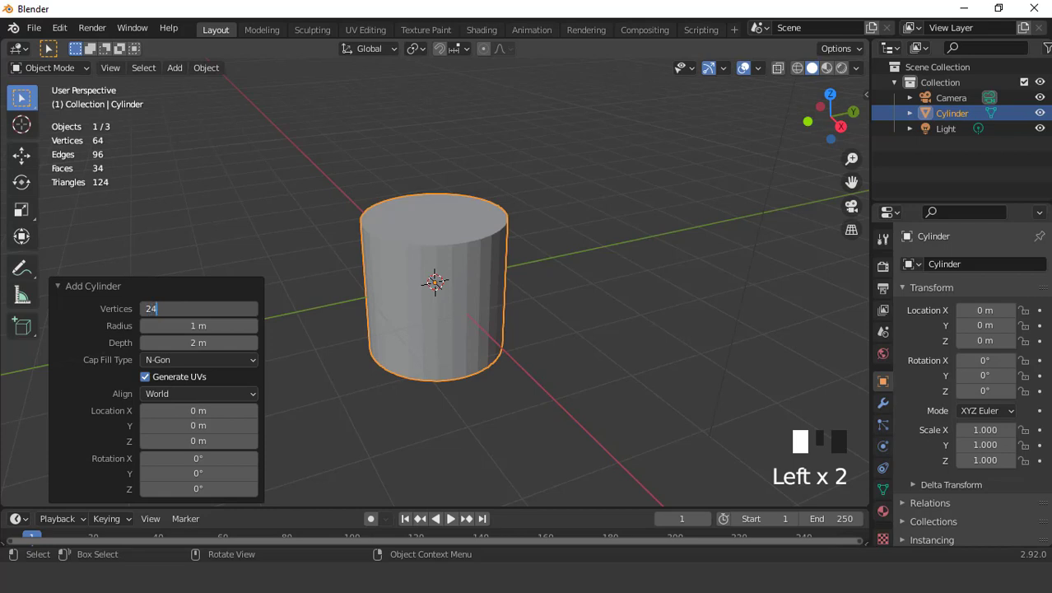
{"action": "key", "text": "Return"}
Step: Rotate the cylinder 90° about the global X axis so its round cap faces the front view
{"action": "key", "text": "KP_1"}
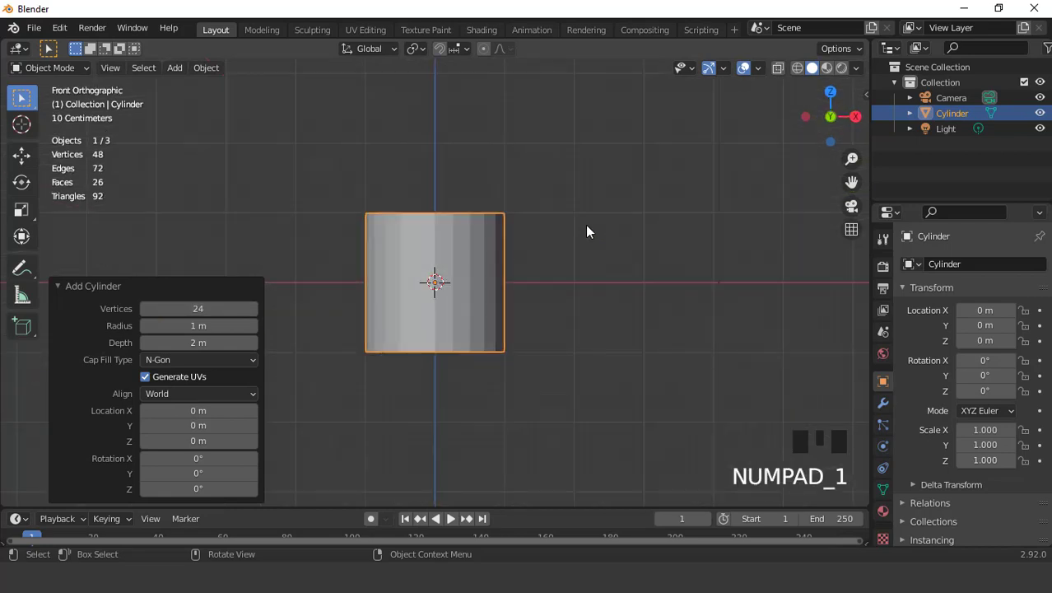
{"action": "key", "text": "r"}
{"action": "key", "text": "x"}
{"action": "key", "text": "9"}
{"action": "key", "text": "0"}
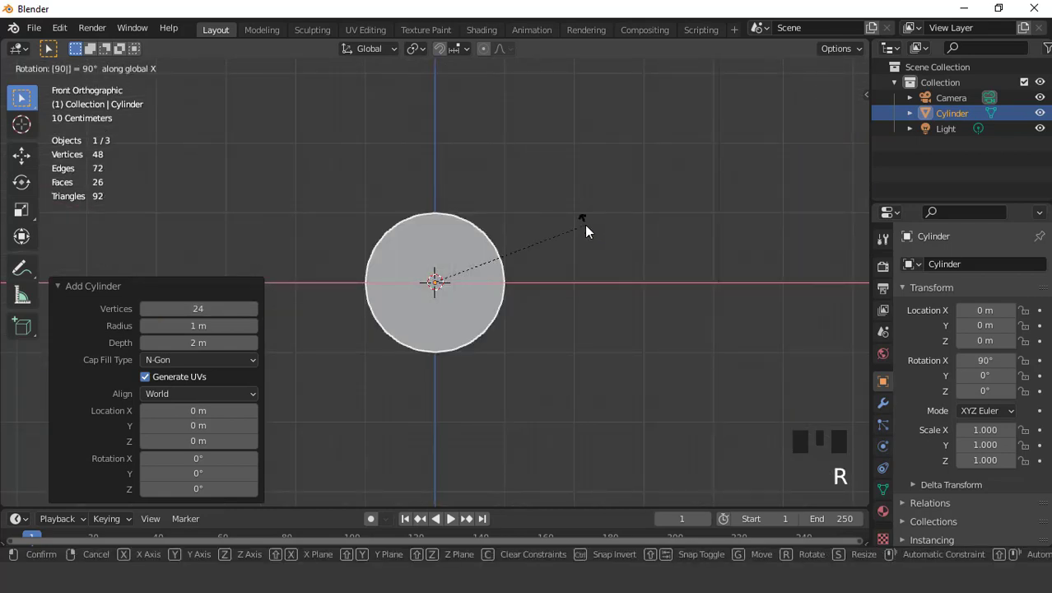
{"action": "key", "text": "Return"}
Step: Apply all transforms to the rotated cylinder
{"action": "scroll", "coordinate": [583, 227], "scroll_direction": "down", "scroll_amount": 4}
{"action": "middle_click_drag", "start_coordinate": [573, 229], "coordinate": [581, 256]}
{"action": "key", "text": "ctrl+a"}
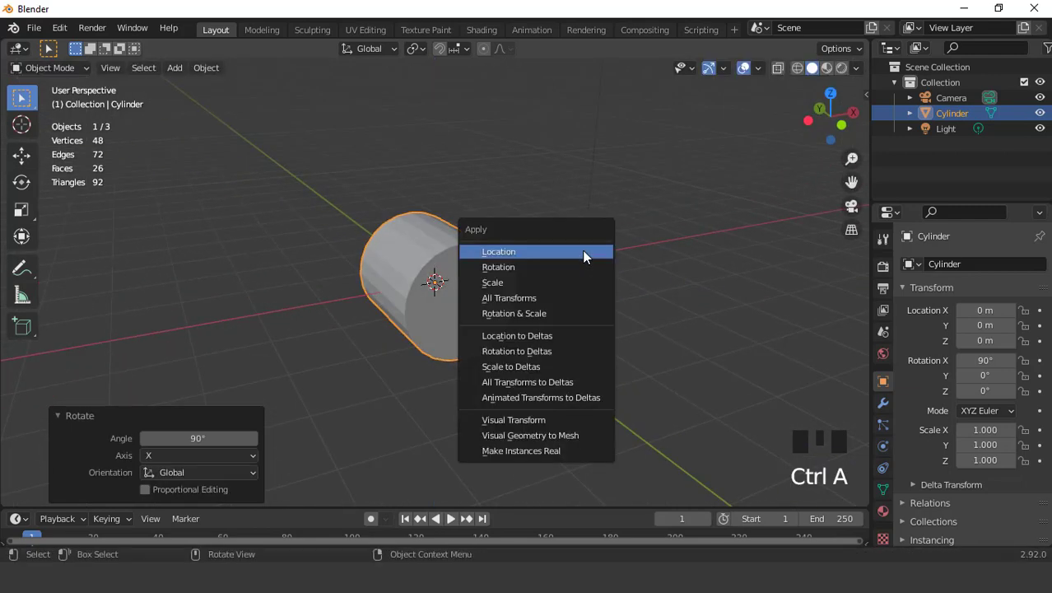
{"action": "left_click", "coordinate": [529, 300]}
{"action": "scroll", "coordinate": [532, 274], "scroll_direction": "up", "scroll_amount": 3}
Step: In Edit Mode with X-ray enabled, delete the cylinder's vertices below the horizontal centre line, leaving the upper half as an arch
{"action": "key", "text": "KP_1"}
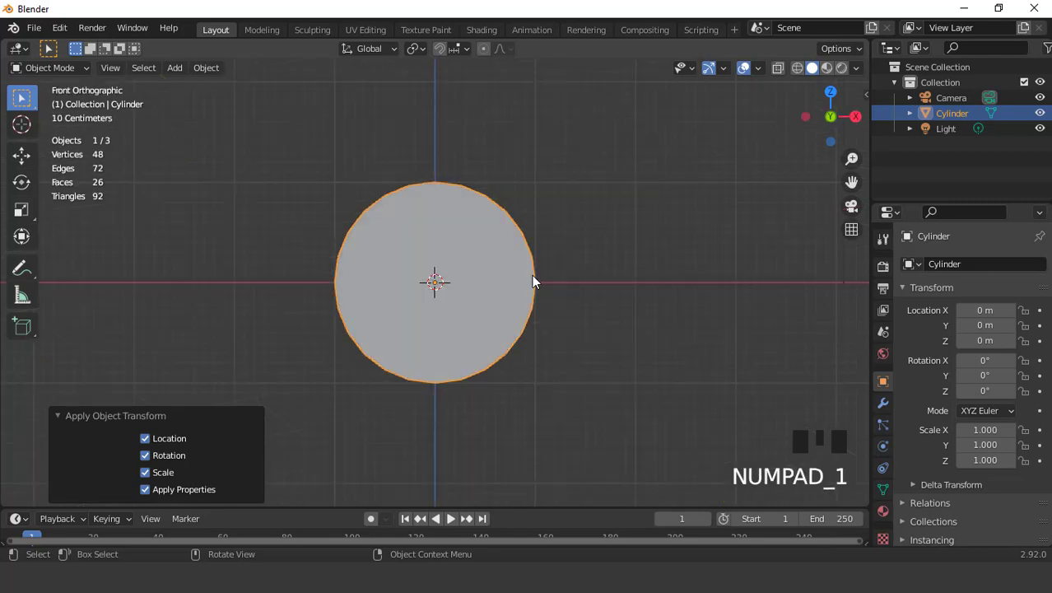
{"action": "key", "text": "Tab"}
{"action": "scroll", "coordinate": [555, 256], "scroll_direction": "down", "scroll_amount": 1}
{"action": "left_click", "coordinate": [776, 69]}
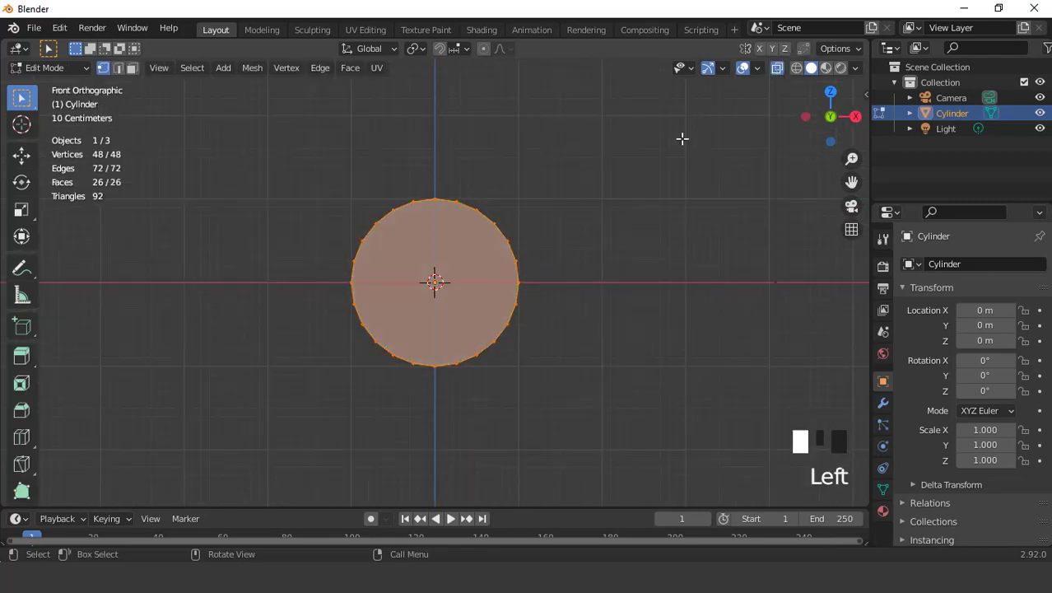
{"action": "left_click_drag", "start_coordinate": [321, 292], "coordinate": [590, 413]}
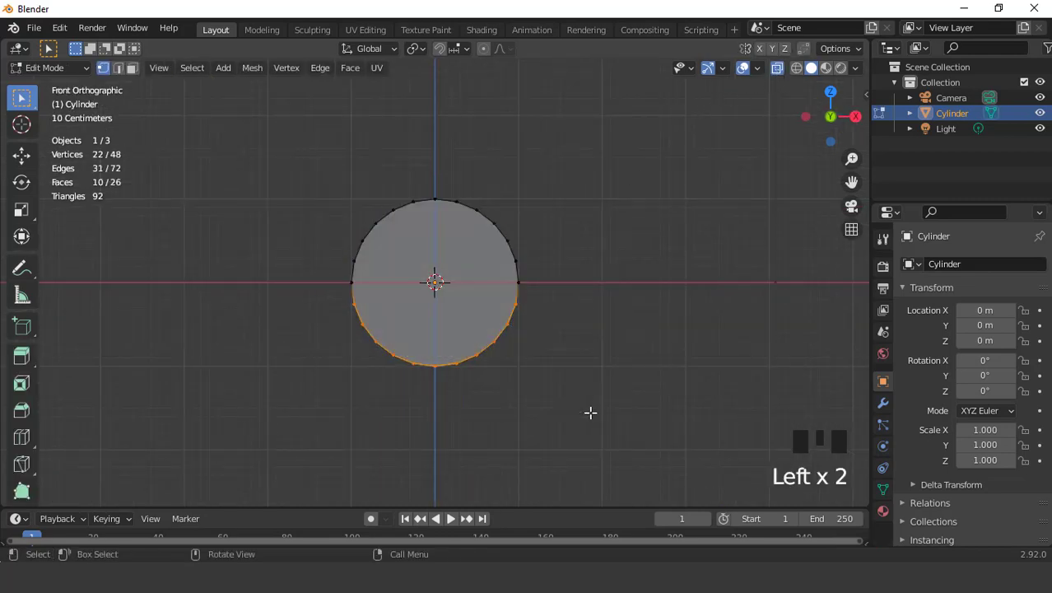
{"action": "key", "text": "x"}
{"action": "left_click", "coordinate": [656, 294]}
{"action": "middle_click_drag", "start_coordinate": [657, 292], "coordinate": [518, 299]}
Step: Extrude all the arch faces in place, raise the extrusion about 1.06 m along Z, and turn X-ray off
{"action": "key", "text": "KP_1"}
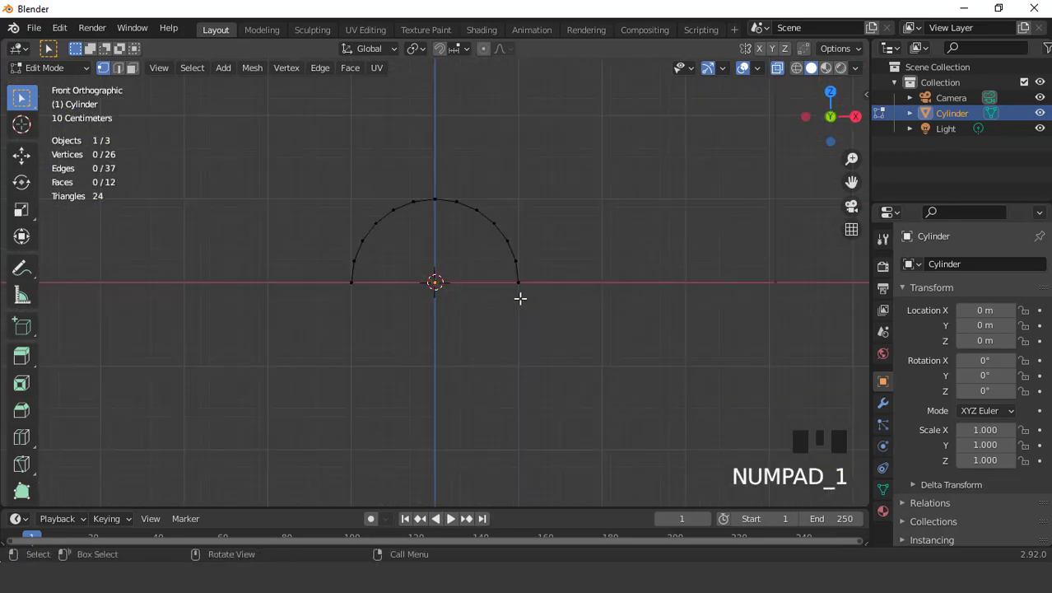
{"action": "key", "text": "a"}
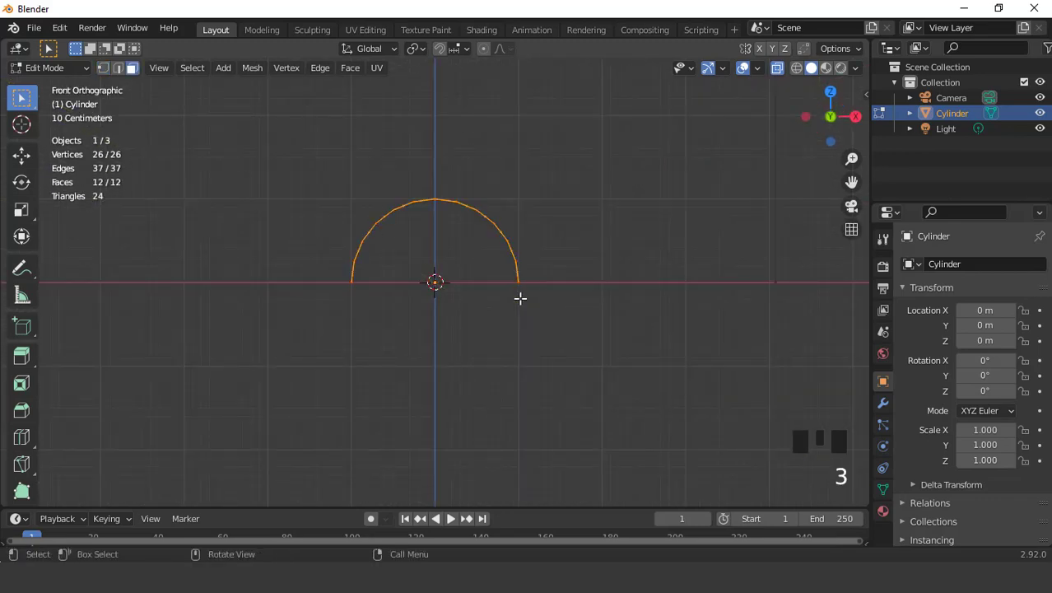
{"action": "key", "text": "e"}
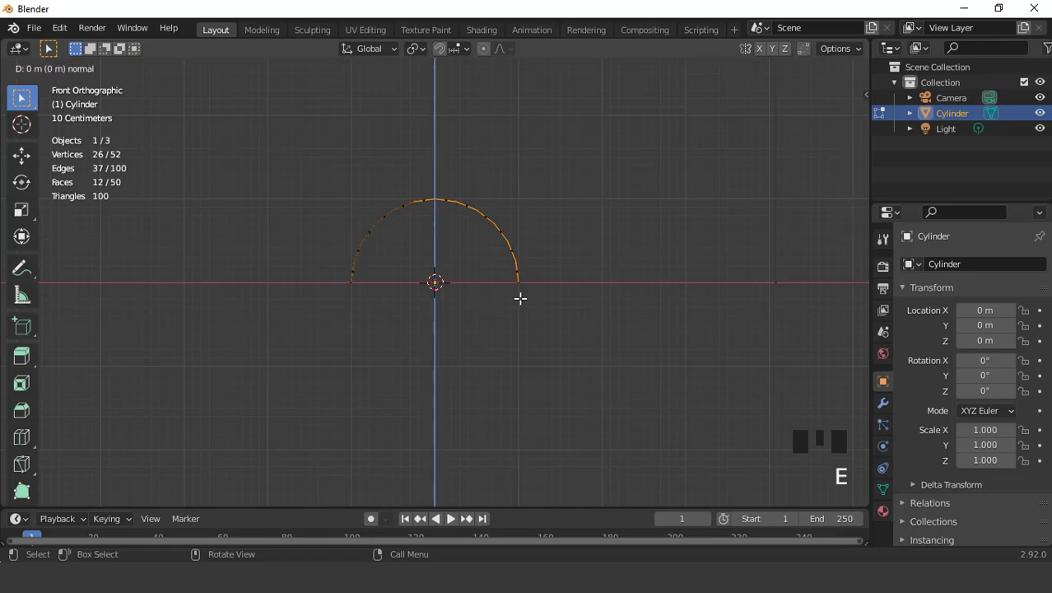
{"action": "middle_click", "coordinate": [520, 298]}
{"action": "right_click", "coordinate": [517, 278]}
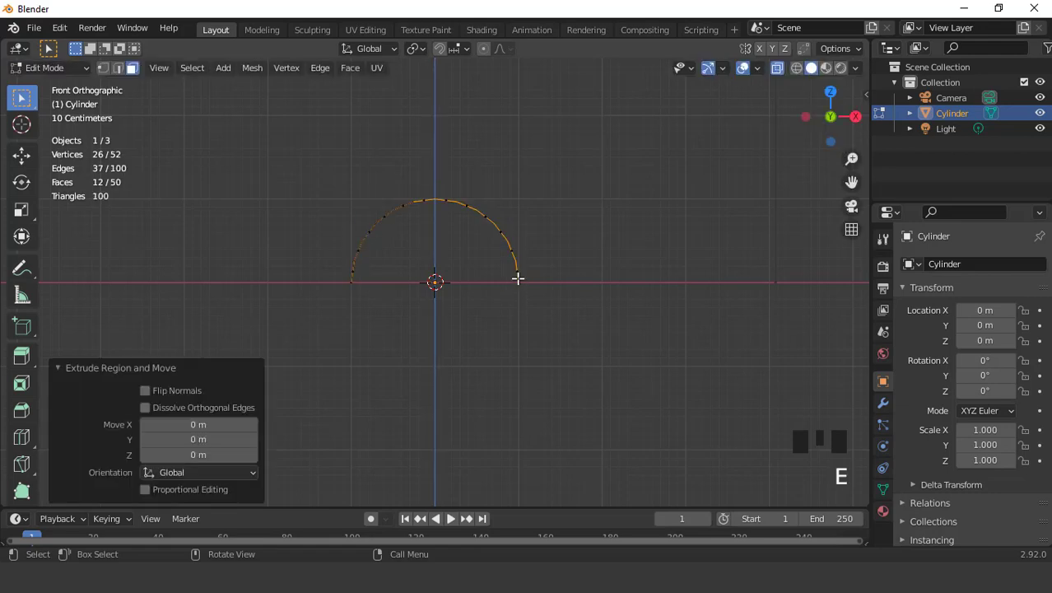
{"action": "key", "text": "g"}
{"action": "middle_click", "coordinate": [516, 264]}
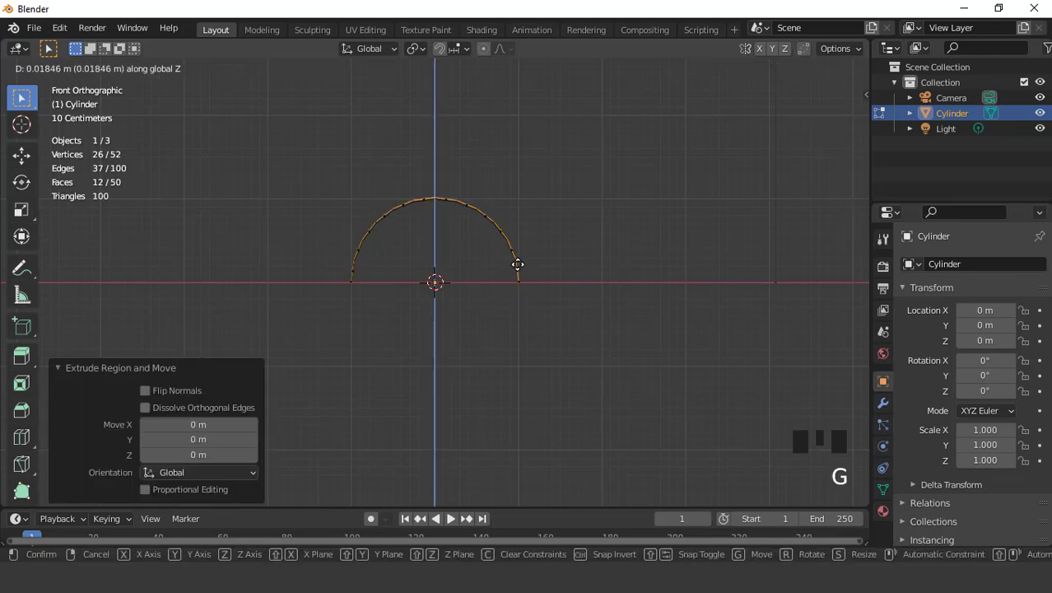
{"action": "left_click", "coordinate": [526, 189]}
{"action": "left_click", "coordinate": [777, 69]}
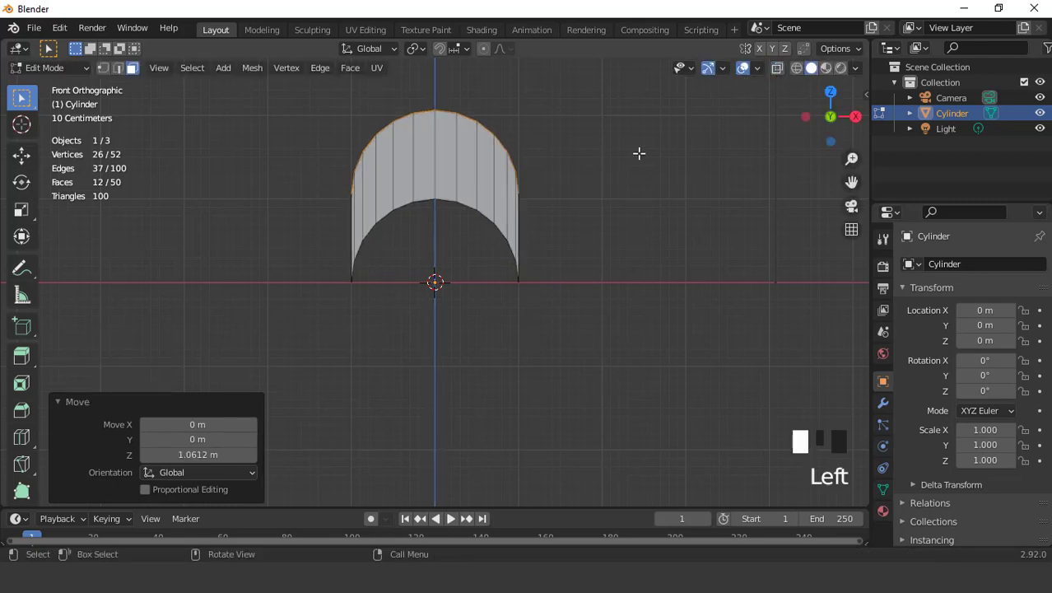
Step: Flatten the extruded faces by scaling them to 0 along Z, and lower them about 0.35 m along Z
{"action": "key", "text": "s"}
{"action": "key", "text": "z"}
{"action": "key", "text": "0"}
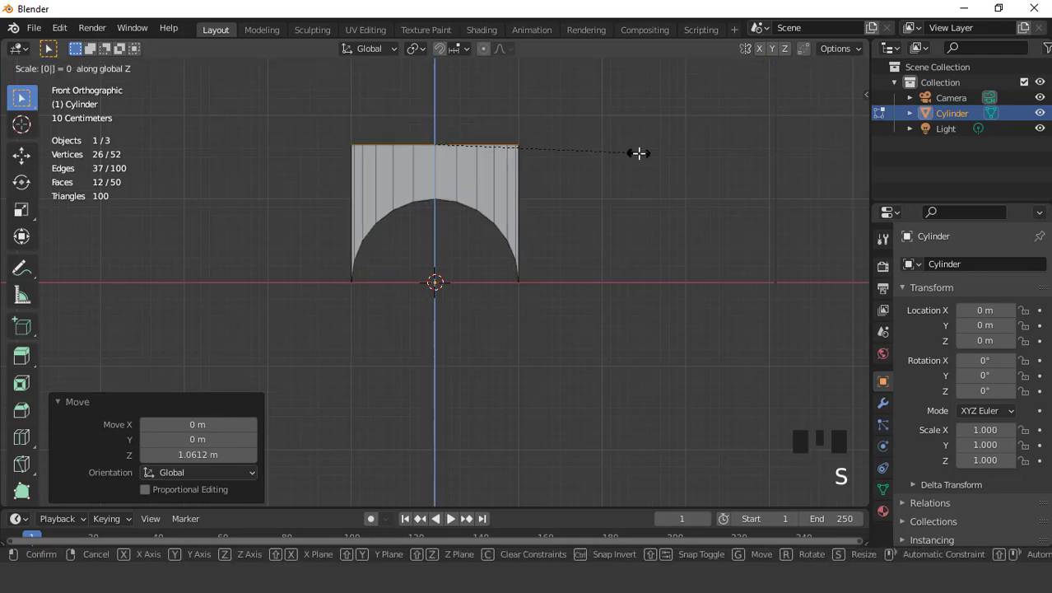
{"action": "left_click", "coordinate": [639, 153]}
{"action": "key", "text": "g"}
{"action": "key", "text": "z"}
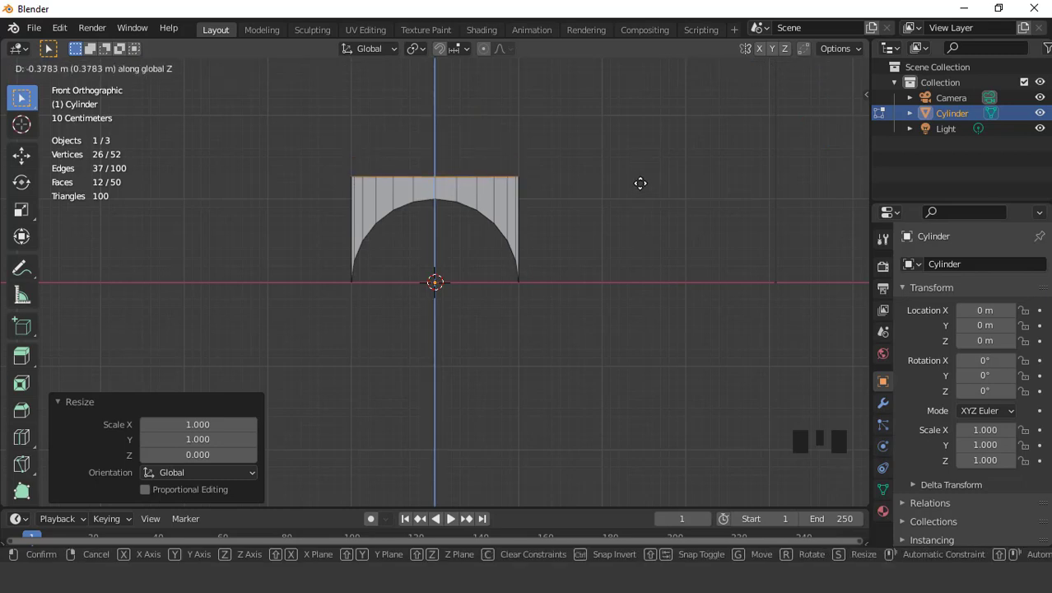
{"action": "left_click", "coordinate": [640, 182]}
{"action": "scroll", "coordinate": [620, 209], "scroll_direction": "down", "scroll_amount": 2}
Step: Set the transform pivot point and extrude the arch block's two opposite side faces outward about 2 m along their own normals
{"action": "middle_click_drag", "start_coordinate": [620, 209], "coordinate": [520, 270]}
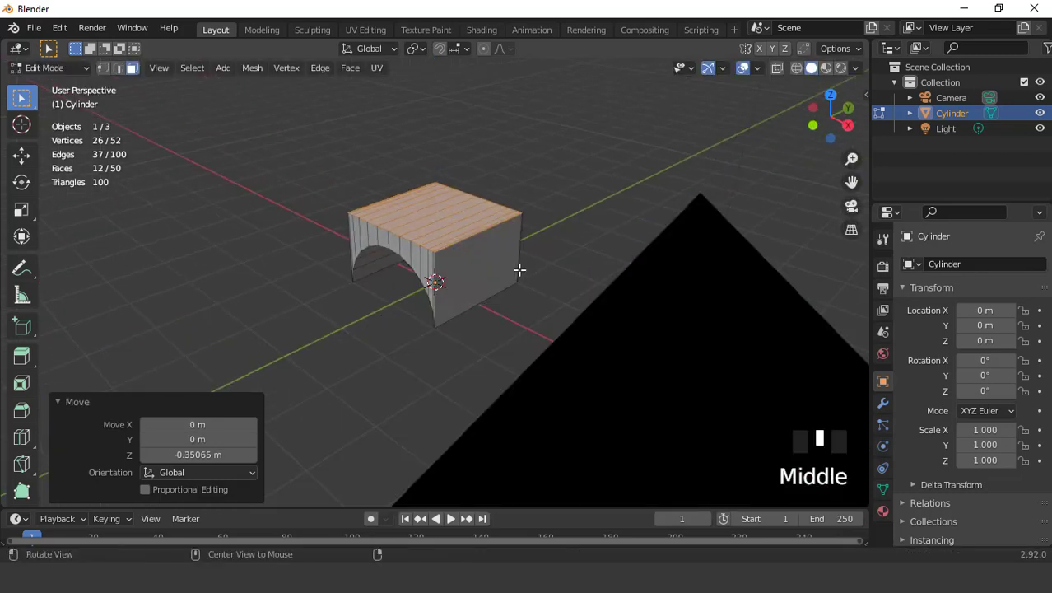
{"action": "scroll", "coordinate": [520, 269], "scroll_direction": "up", "scroll_amount": 1}
{"action": "key", "text": "3"}
{"action": "left_click", "coordinate": [509, 258]}
{"action": "middle_click_drag", "start_coordinate": [407, 239], "coordinate": [387, 252]}
{"action": "left_click", "coordinate": [378, 249], "text": "shift"}
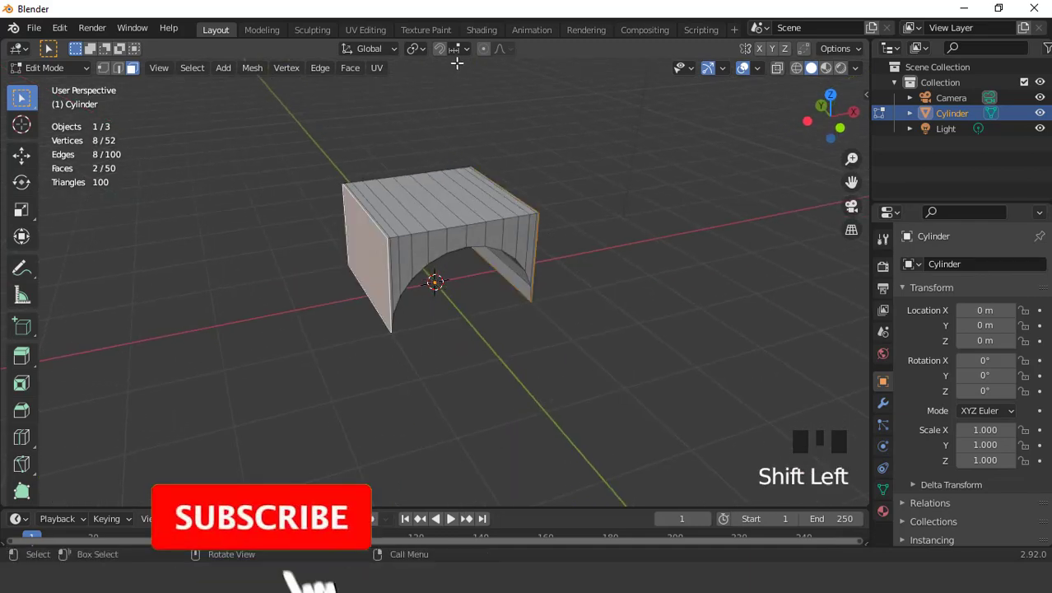
{"action": "left_click", "coordinate": [416, 47]}
{"action": "left_click", "coordinate": [439, 101]}
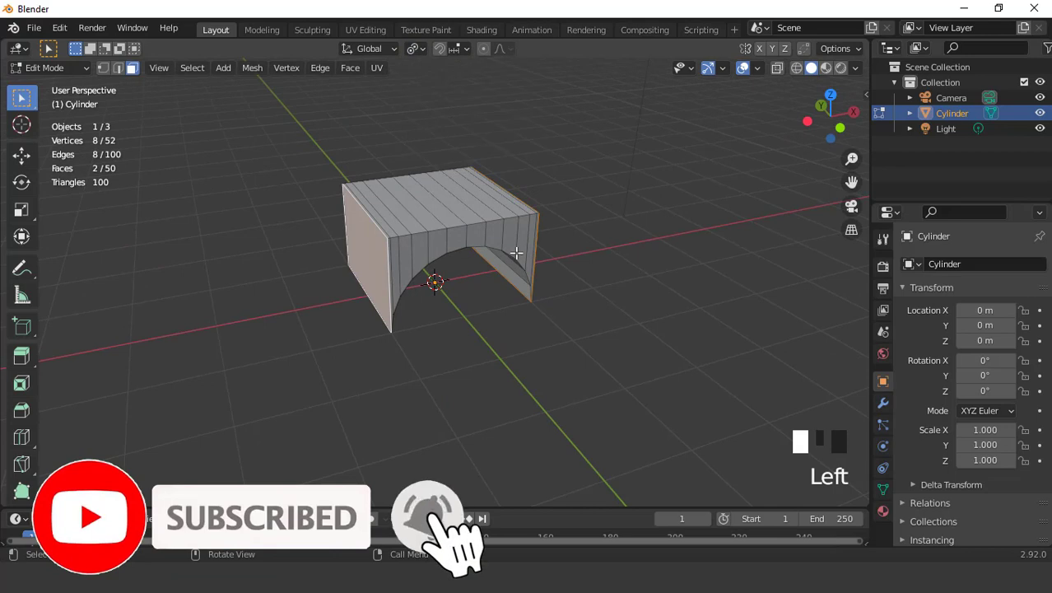
{"action": "key", "text": "KP_1"}
{"action": "key", "text": "e"}
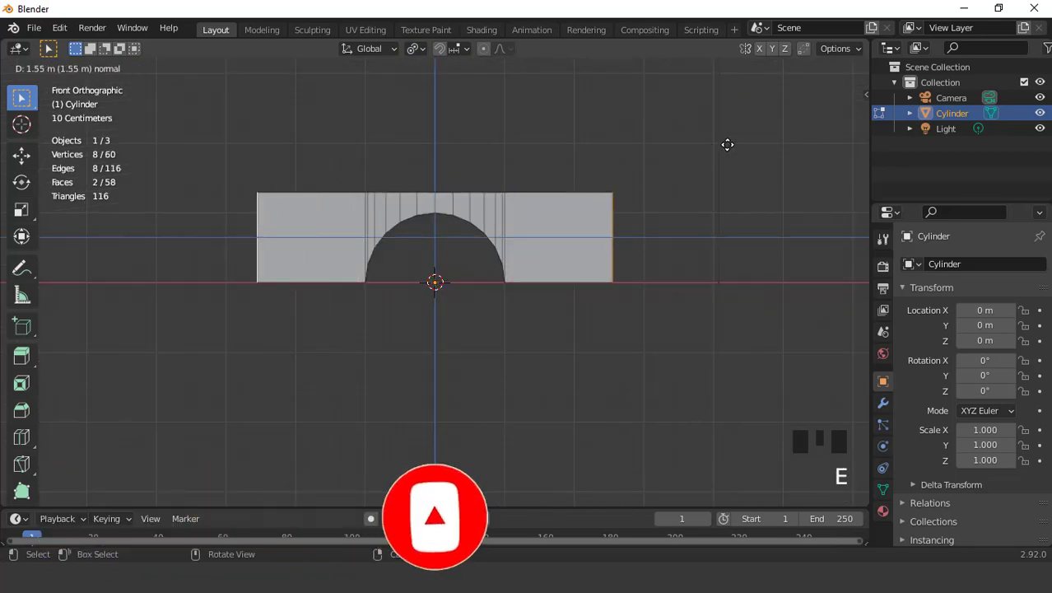
{"action": "left_click", "coordinate": [798, 116]}
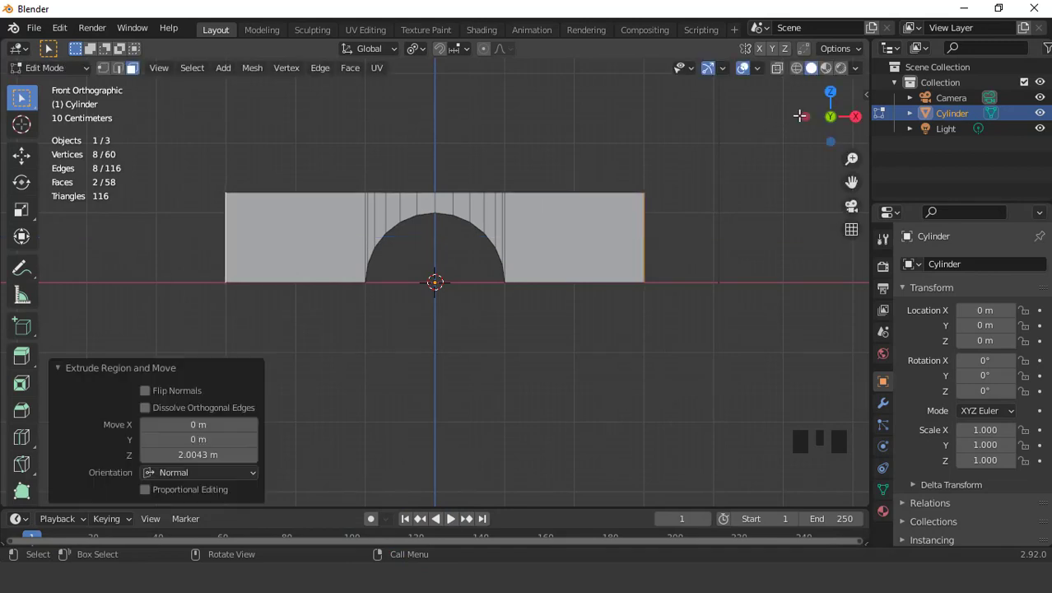
Step: Lower the upper outer edges of both end faces about 1.26 m along Z to form sloping ramps
{"action": "scroll", "coordinate": [622, 222], "scroll_direction": "up", "scroll_amount": 2}
{"action": "scroll", "coordinate": [625, 225], "scroll_direction": "down", "scroll_amount": 4}
{"action": "middle_click_drag", "start_coordinate": [624, 226], "coordinate": [647, 272]}
{"action": "scroll", "coordinate": [486, 251], "scroll_direction": "up", "scroll_amount": 2}
{"action": "middle_click_drag", "start_coordinate": [486, 251], "coordinate": [600, 254]}
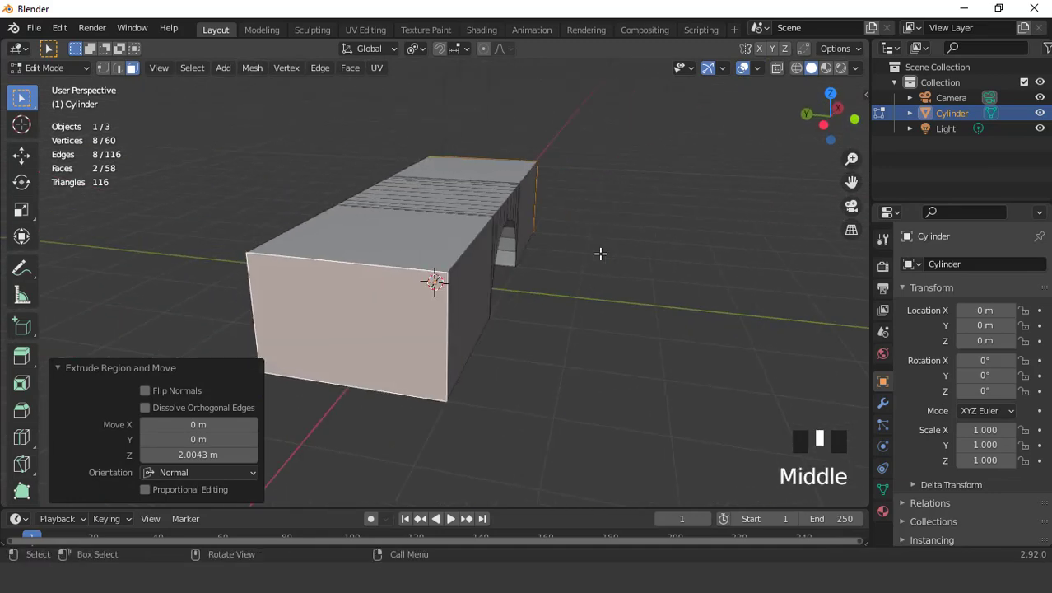
{"action": "key", "text": "2"}
{"action": "left_click", "coordinate": [403, 269]}
{"action": "left_click", "coordinate": [509, 163], "text": "shift"}
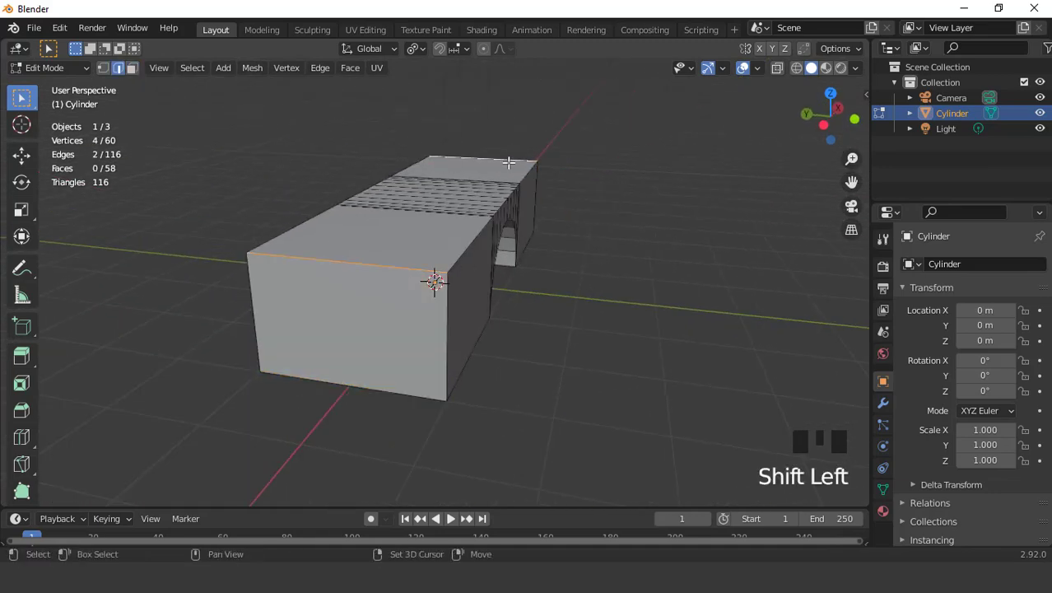
{"action": "key", "text": "KP_1"}
{"action": "key", "text": "g"}
{"action": "key", "text": "z"}
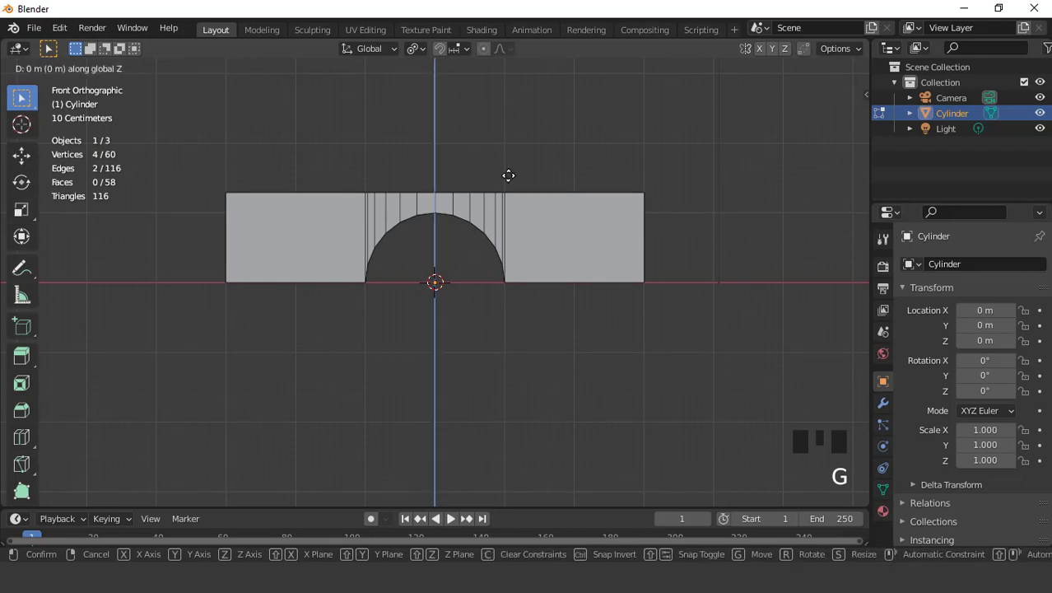
{"action": "left_click", "coordinate": [512, 250]}
Step: Lower the two ramp end edges a further 0.02 m or so along Z, close to the ground line
{"action": "middle_click_drag", "start_coordinate": [512, 250], "coordinate": [507, 281]}
{"action": "scroll", "coordinate": [550, 265], "scroll_direction": "up", "scroll_amount": 3}
{"action": "scroll", "coordinate": [550, 265], "scroll_direction": "down", "scroll_amount": 3}
{"action": "scroll", "coordinate": [521, 265], "scroll_direction": "up", "scroll_amount": 3}
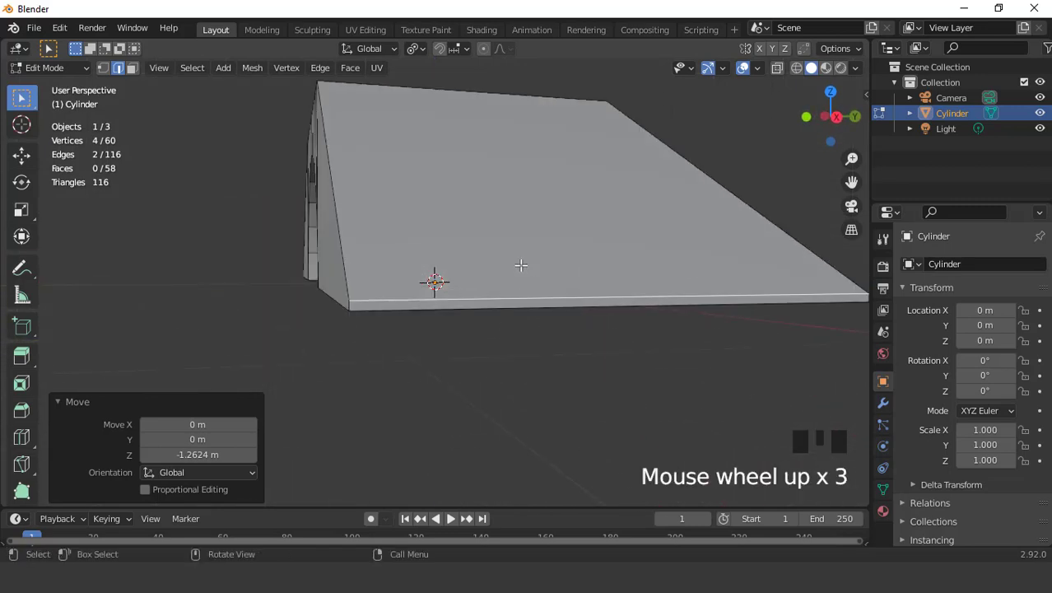
{"action": "key", "text": "g"}
{"action": "key", "text": "z"}
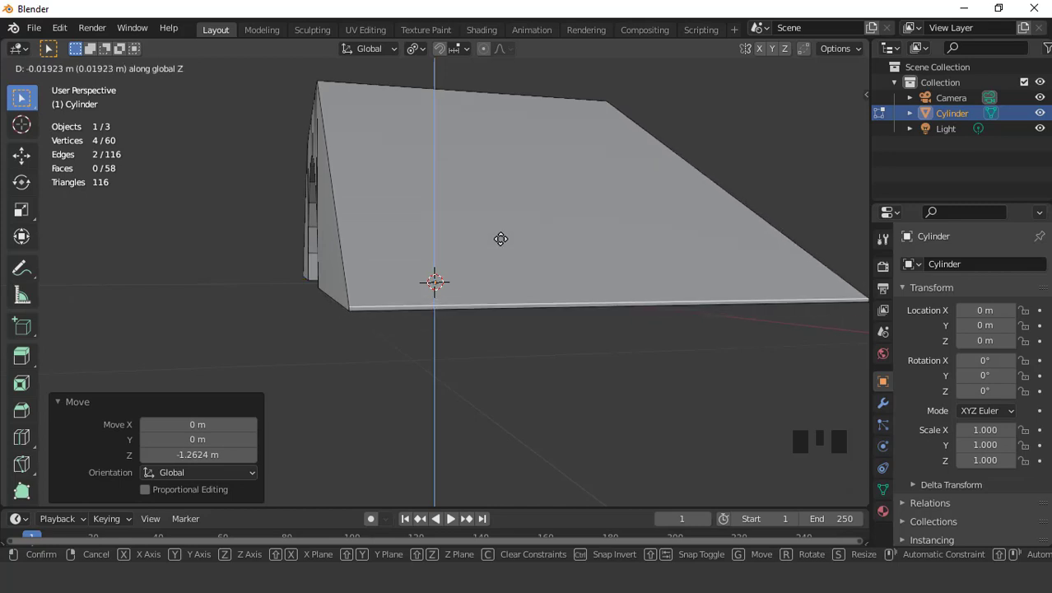
{"action": "left_click", "coordinate": [500, 239]}
Step: Examine the ramped arch shape from the top and from one end
{"action": "scroll", "coordinate": [408, 240], "scroll_direction": "down", "scroll_amount": 4}
{"action": "middle_click_drag", "start_coordinate": [408, 240], "coordinate": [502, 252]}
{"action": "key", "text": "KP_7"}
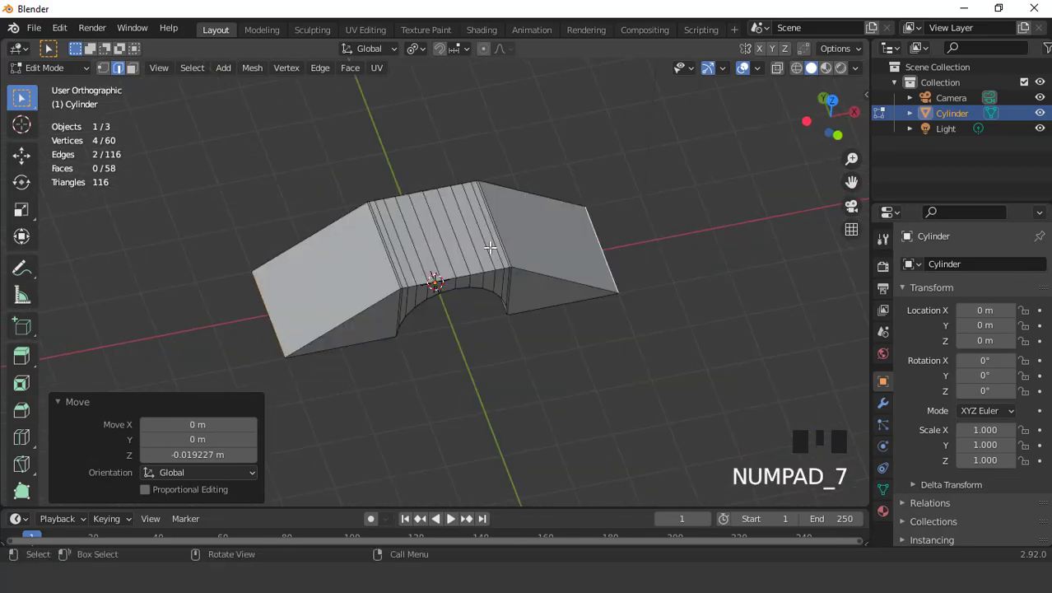
{"action": "scroll", "coordinate": [506, 290], "scroll_direction": "up", "scroll_amount": 2}
{"action": "scroll", "coordinate": [507, 298], "scroll_direction": "down", "scroll_amount": 2}
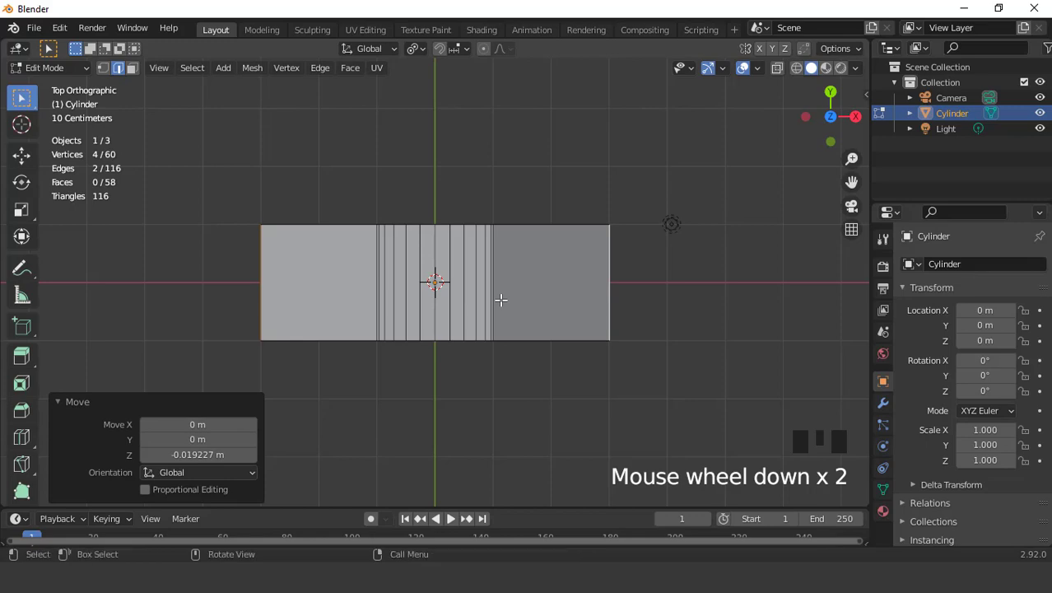
{"action": "middle_click_drag", "start_coordinate": [500, 299], "coordinate": [438, 299]}
{"action": "scroll", "coordinate": [450, 338], "scroll_direction": "up", "scroll_amount": 2}
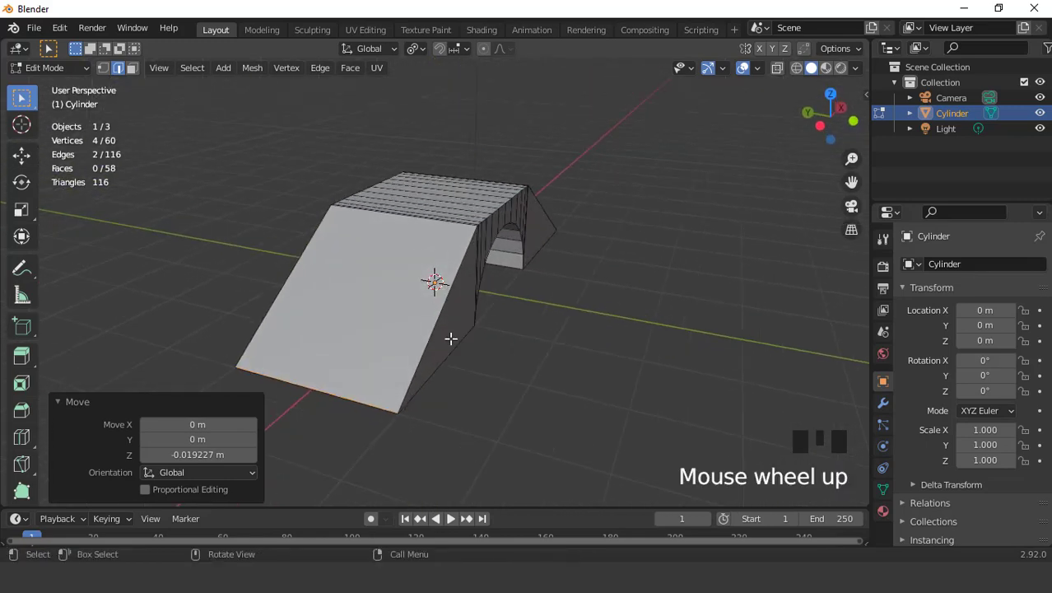
Step: Duplicate the outer end edge of one ramp in place and separate the copy into its own object
{"action": "middle_click_drag", "start_coordinate": [450, 339], "coordinate": [454, 300]}
{"action": "scroll", "coordinate": [453, 301], "scroll_direction": "up", "scroll_amount": 3}
{"action": "left_click", "coordinate": [464, 373]}
{"action": "scroll", "coordinate": [464, 373], "scroll_direction": "down", "scroll_amount": 3}
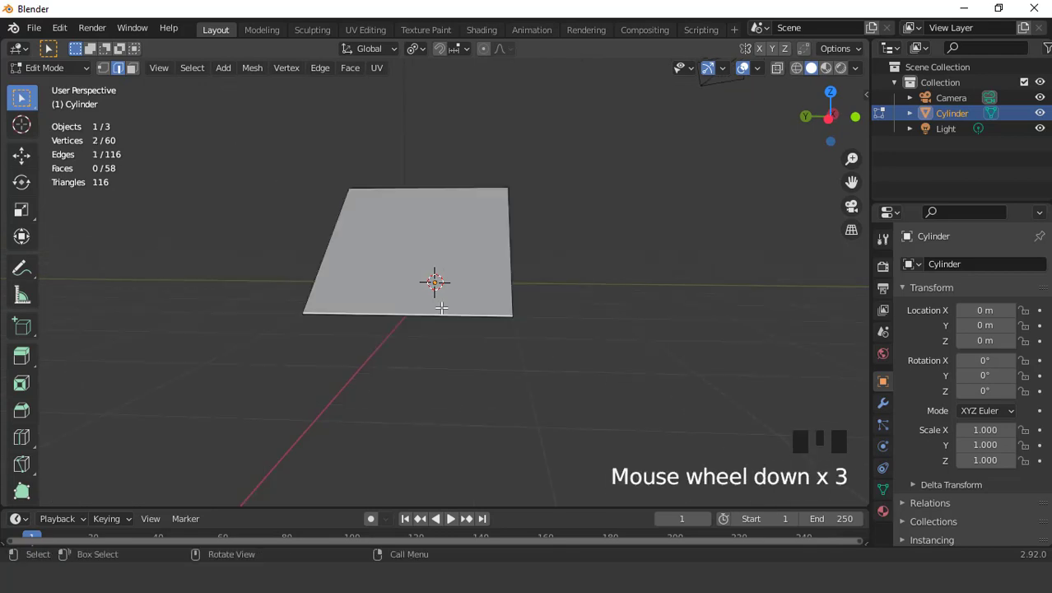
{"action": "middle_click_drag", "start_coordinate": [464, 373], "coordinate": [383, 319]}
{"action": "key", "text": "KP_Decimal"}
{"action": "middle_click_drag", "start_coordinate": [446, 279], "coordinate": [414, 271]}
{"action": "key", "text": "shift+d"}
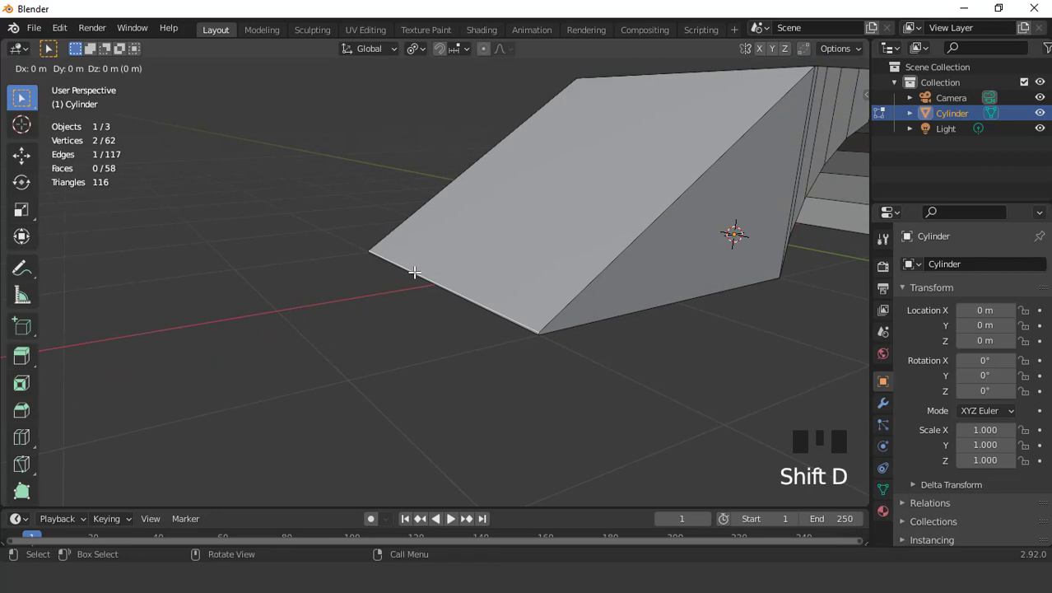
{"action": "right_click", "coordinate": [414, 272]}
{"action": "key", "text": "p"}
{"action": "left_click", "coordinate": [413, 271]}
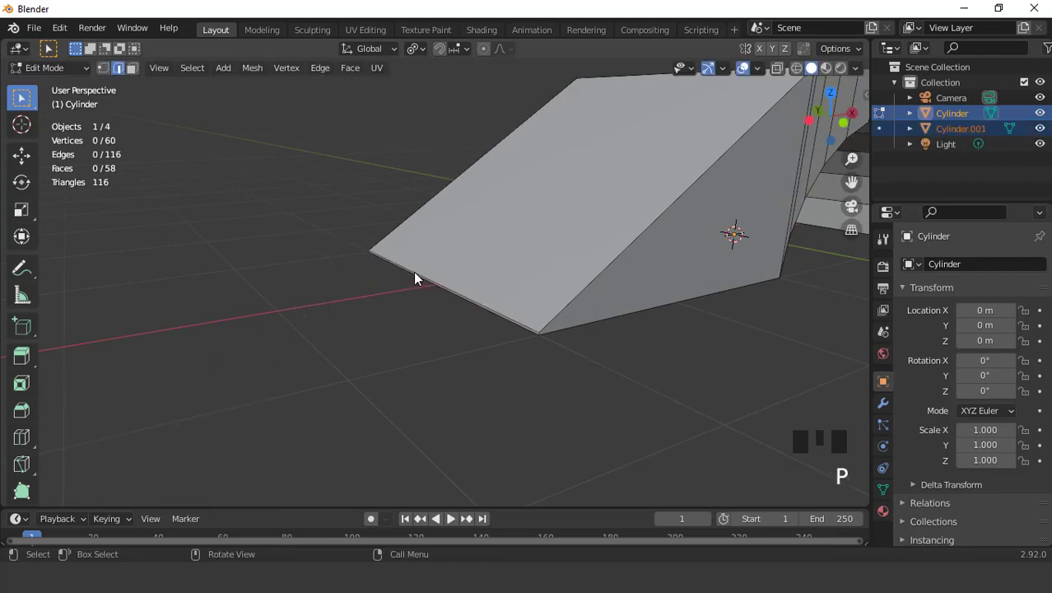
Step: Extrude the separated ramp-end edge upward about 0.14 m along Z to make a vertical face
{"action": "key", "text": "Tab"}
{"action": "left_click", "coordinate": [428, 280]}
{"action": "key", "text": "Tab"}
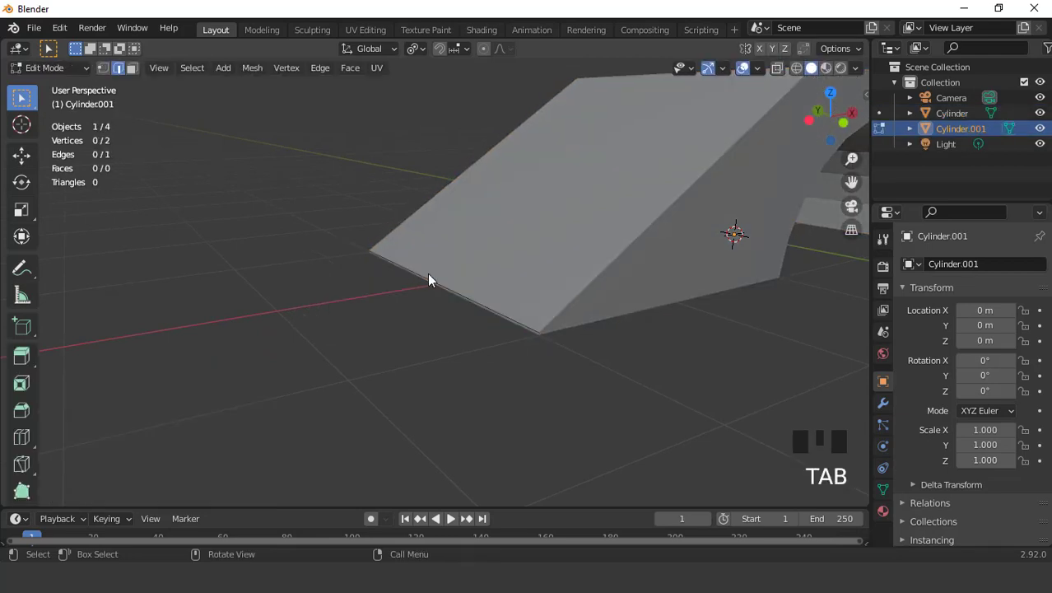
{"action": "key", "text": "a"}
{"action": "middle_click_drag", "start_coordinate": [428, 280], "coordinate": [394, 284]}
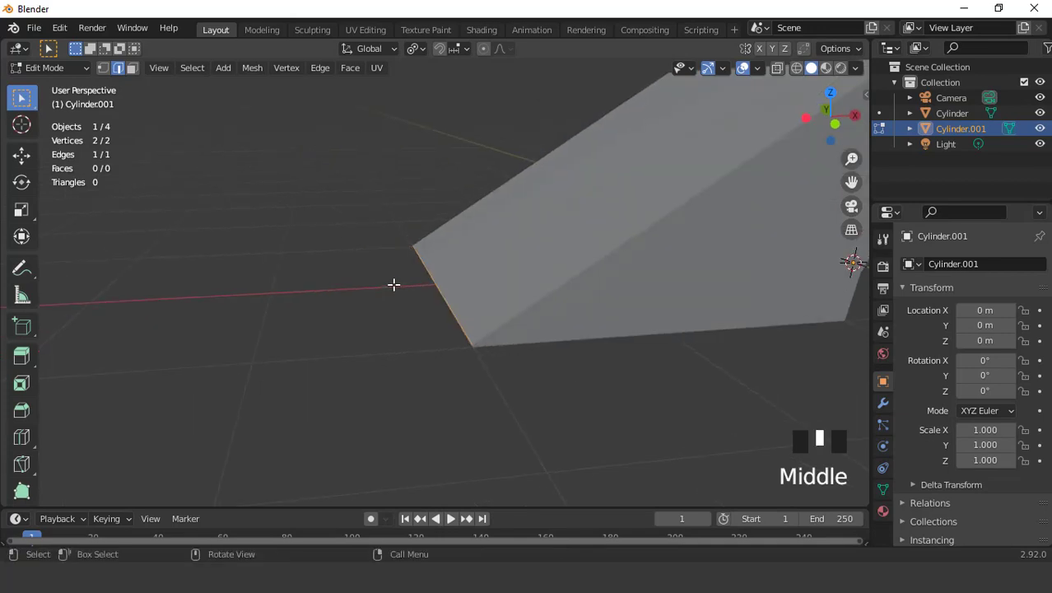
{"action": "key", "text": "KP_1"}
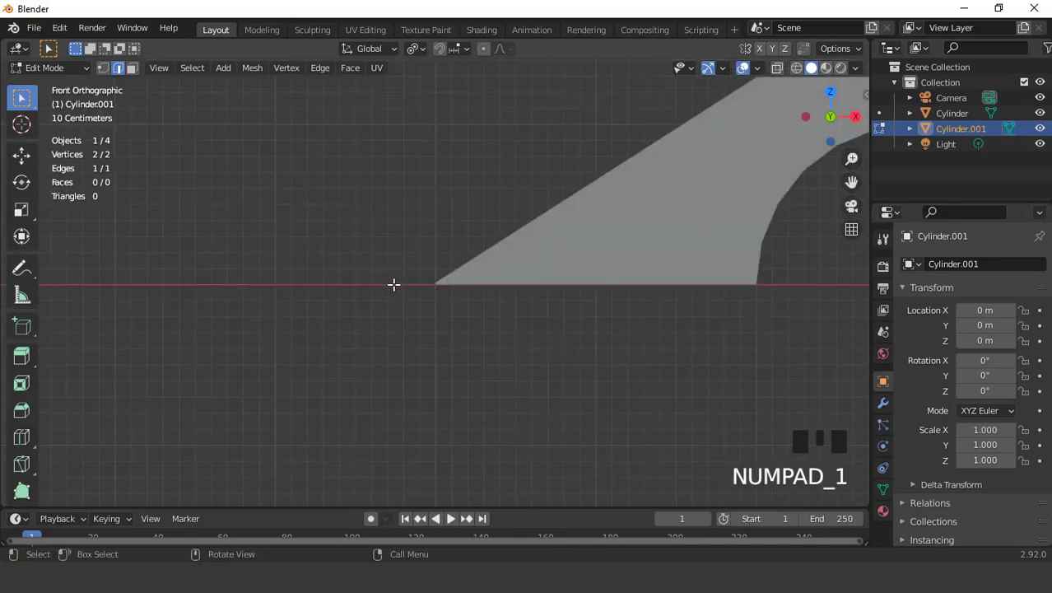
{"action": "key", "text": "a"}
{"action": "key", "text": "e"}
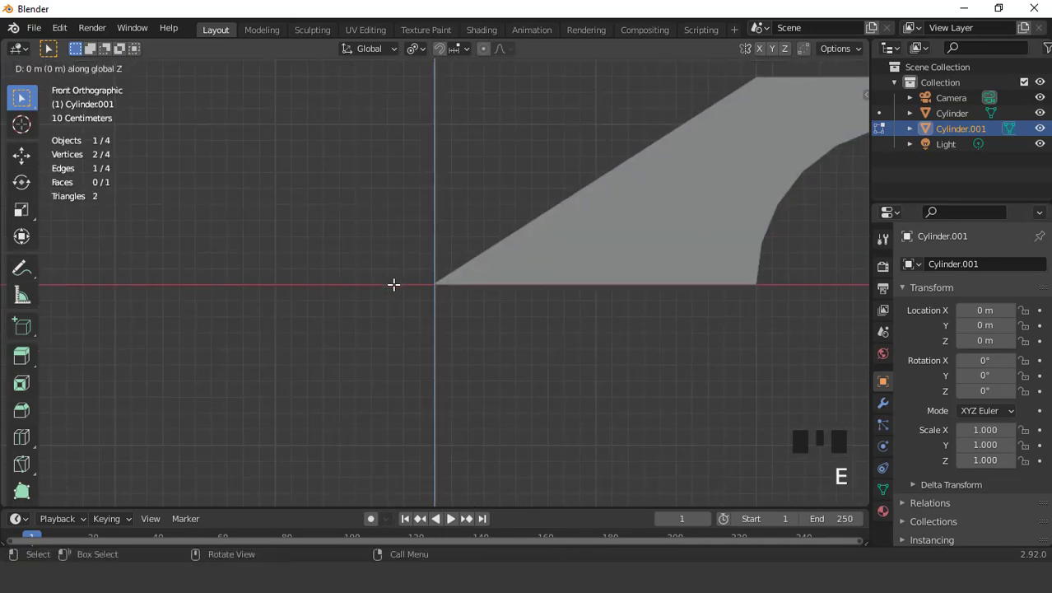
{"action": "left_click", "coordinate": [400, 261]}
Step: Lower the upper edge of the new vertical face about 0.03 m along Z
{"action": "middle_click_drag", "start_coordinate": [444, 249], "coordinate": [514, 272]}
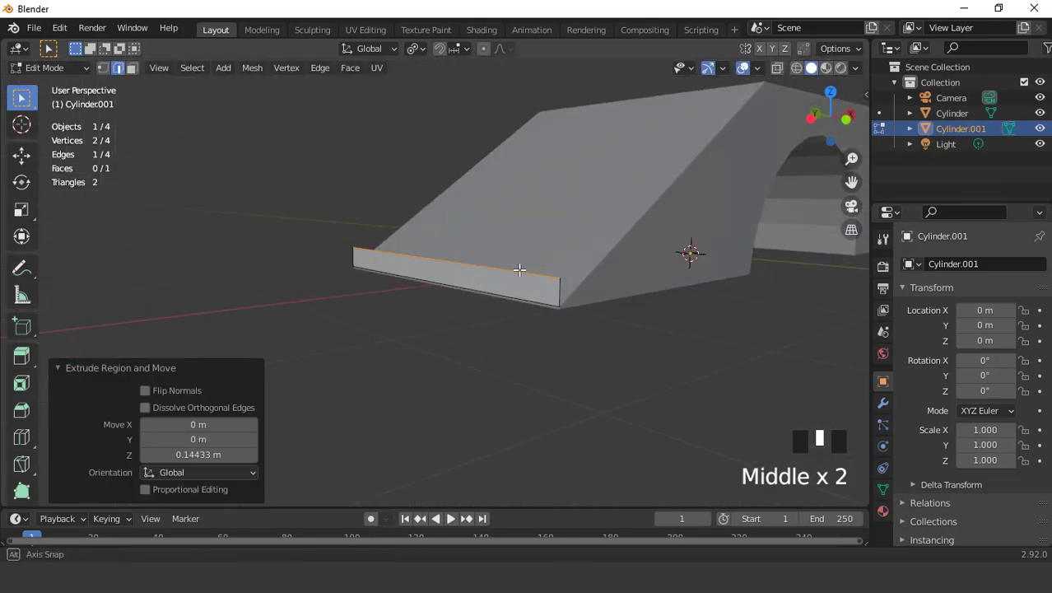
{"action": "scroll", "coordinate": [507, 271], "scroll_direction": "down", "scroll_amount": 5}
{"action": "key", "text": "KP_1"}
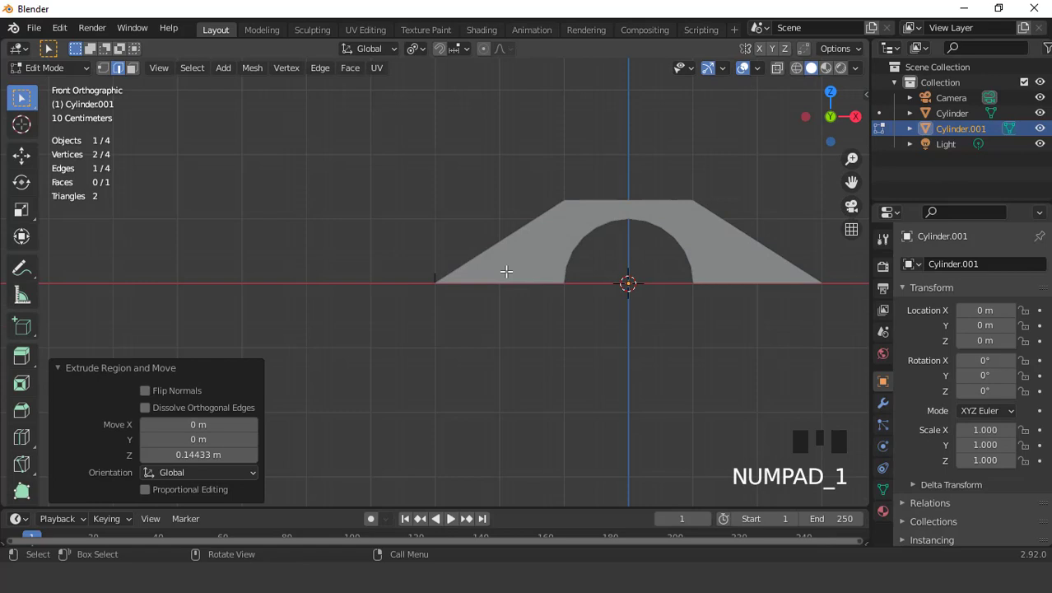
{"action": "scroll", "coordinate": [506, 272], "scroll_direction": "up", "scroll_amount": 4}
{"action": "middle_click_drag", "start_coordinate": [465, 240], "coordinate": [501, 212]}
{"action": "key", "text": "g"}
{"action": "key", "text": "z"}
{"action": "left_click", "coordinate": [500, 217]}
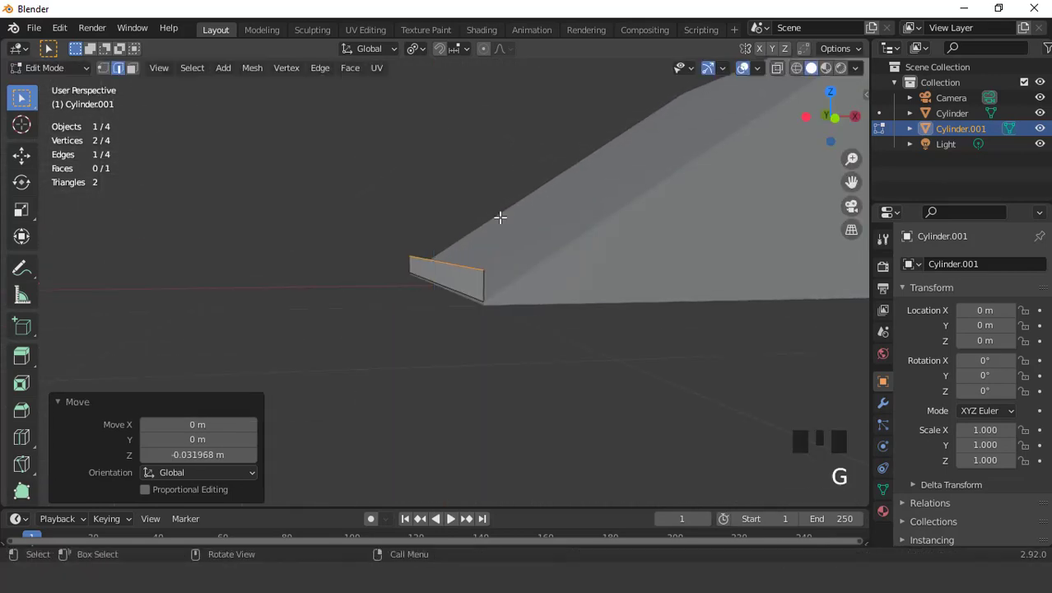
Step: Extrude the vertical face about 0.13 m toward the ramp to form the first stair block
{"action": "key", "text": "a"}
{"action": "middle_click_drag", "start_coordinate": [500, 218], "coordinate": [451, 246]}
{"action": "key", "text": "e"}
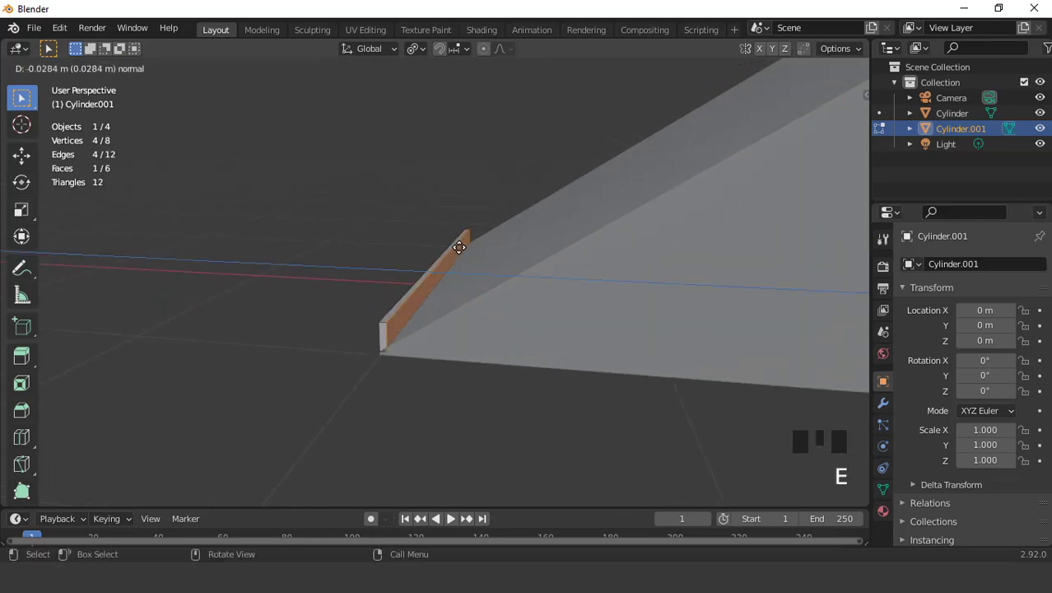
{"action": "left_click", "coordinate": [475, 249]}
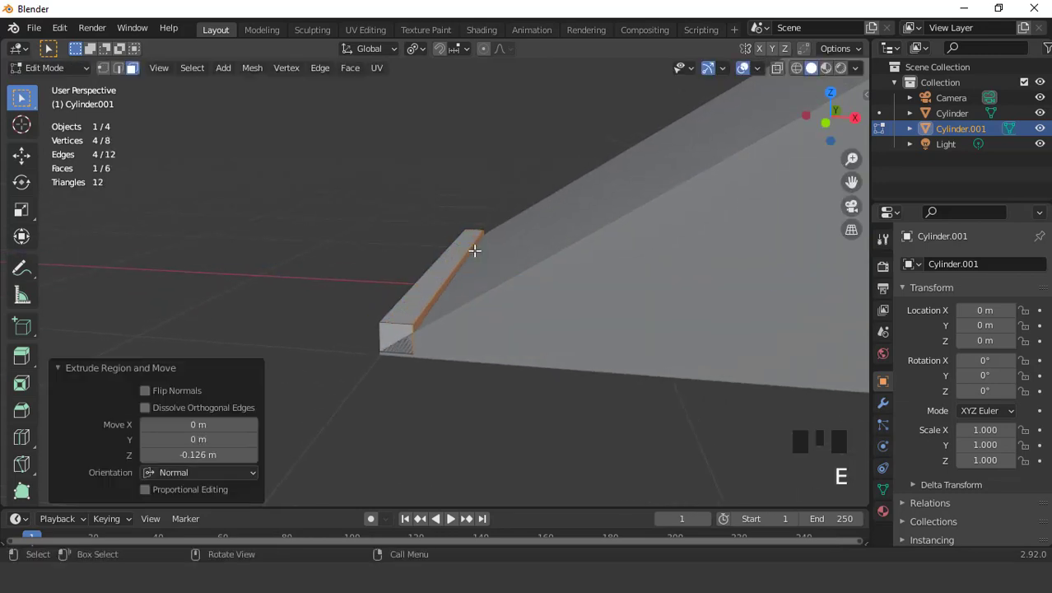
{"action": "key", "text": "KP_1"}
{"action": "scroll", "coordinate": [474, 249], "scroll_direction": "up", "scroll_amount": 6}
{"action": "middle_click_drag", "start_coordinate": [475, 249], "coordinate": [440, 291]}
{"action": "key", "text": "Tab"}
{"action": "scroll", "coordinate": [484, 282], "scroll_direction": "down", "scroll_amount": 6}
{"action": "scroll", "coordinate": [463, 278], "scroll_direction": "up", "scroll_amount": 4}
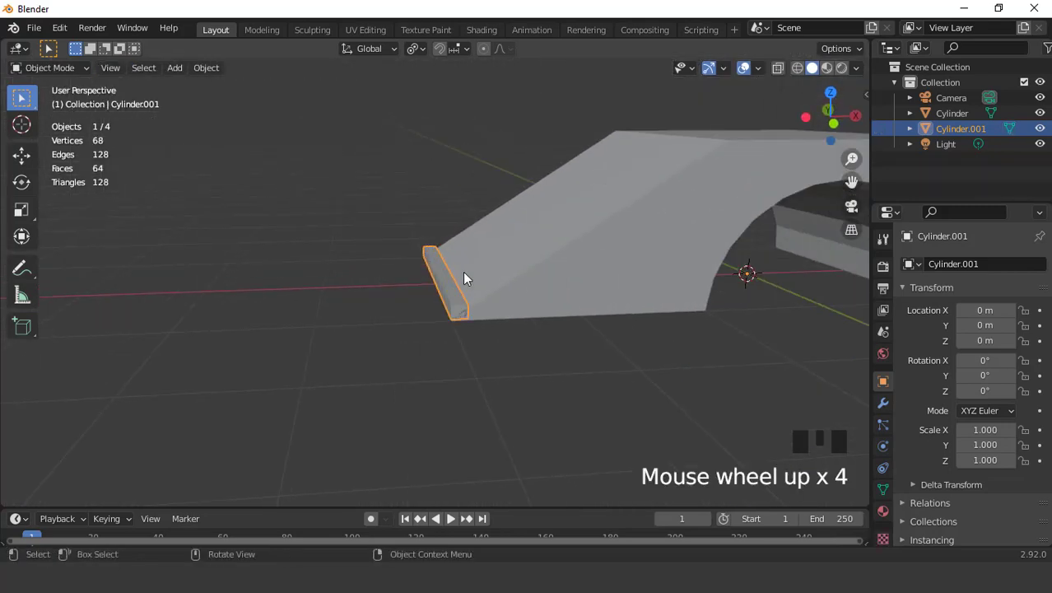
Step: Add an Array modifier to the stair block
{"action": "left_click", "coordinate": [883, 403]}
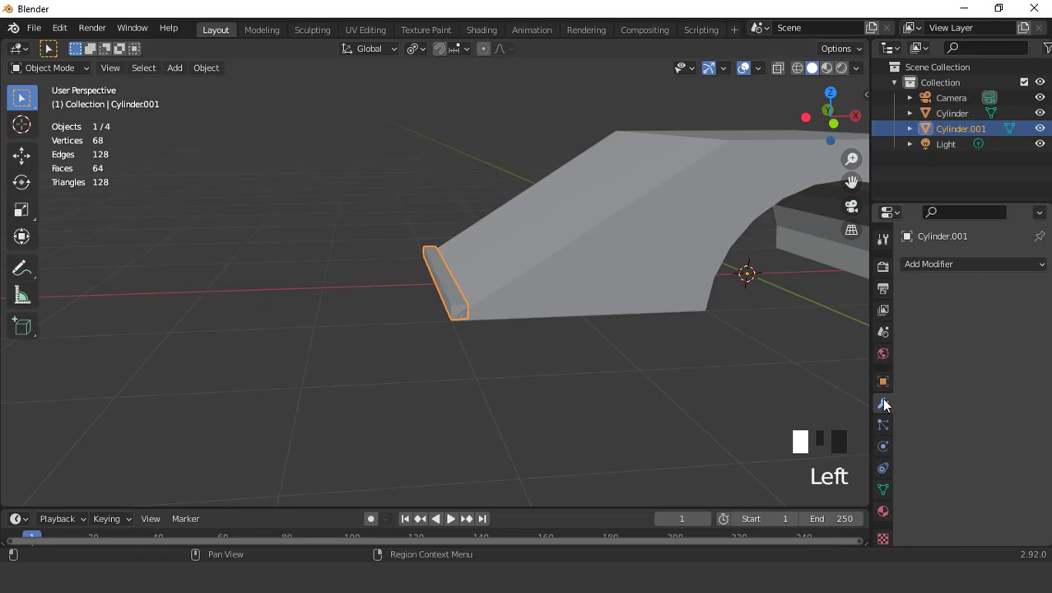
{"action": "left_click", "coordinate": [914, 264]}
{"action": "left_click", "coordinate": [776, 307]}
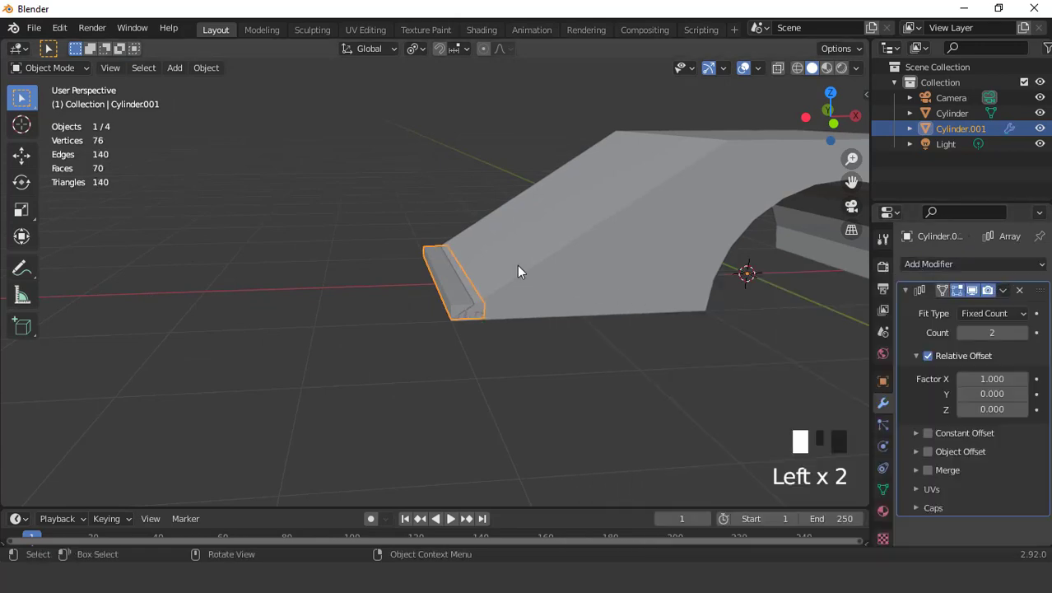
Step: Enable Merge on the array and set it to 17 copies with a relative Z offset factor of 0.7
{"action": "key", "text": "KP_1"}
{"action": "key", "text": "ctrl+KP_6"}
{"action": "key", "text": "ctrl+KP_6"}
{"action": "key", "text": "ctrl+KP_6"}
{"action": "key", "text": "ctrl+KP_6"}
{"action": "key", "text": "ctrl+KP_6"}
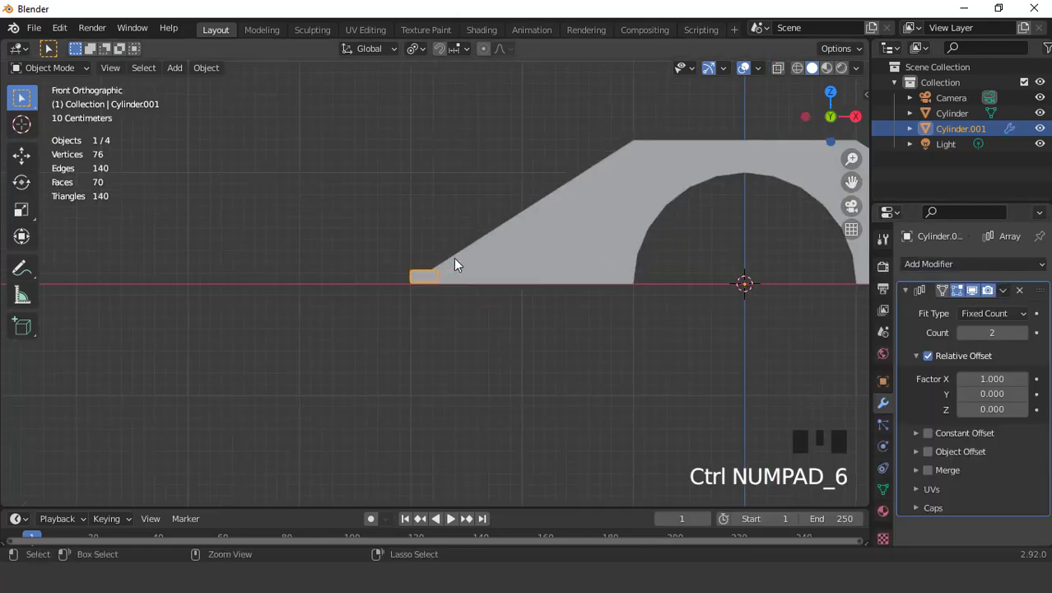
{"action": "key", "text": "ctrl+KP_6"}
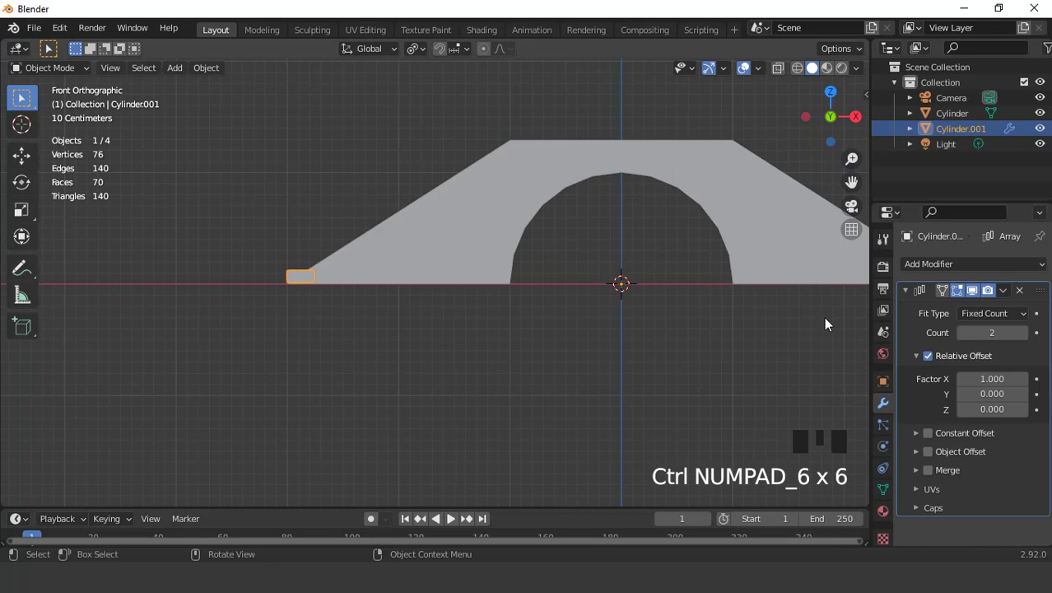
{"action": "left_click", "coordinate": [927, 469]}
{"action": "left_click", "coordinate": [992, 332]}
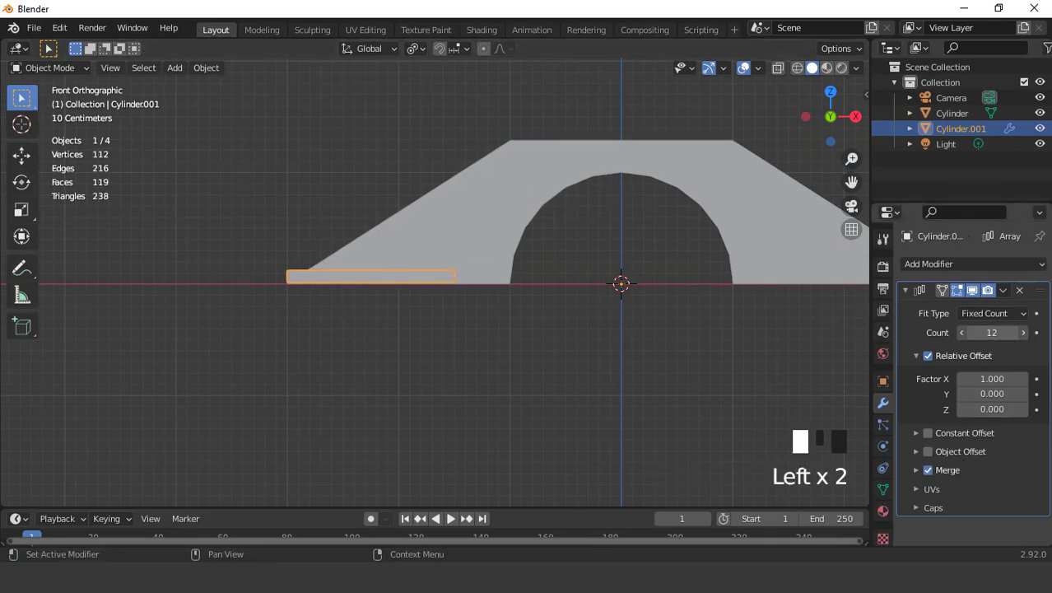
{"action": "left_click", "coordinate": [1024, 409]}
{"action": "left_click", "coordinate": [1024, 409]}
{"action": "left_click", "coordinate": [1023, 409]}
{"action": "left_click", "coordinate": [1023, 409]}
{"action": "left_click", "coordinate": [1024, 409]}
{"action": "left_click", "coordinate": [1024, 409]}
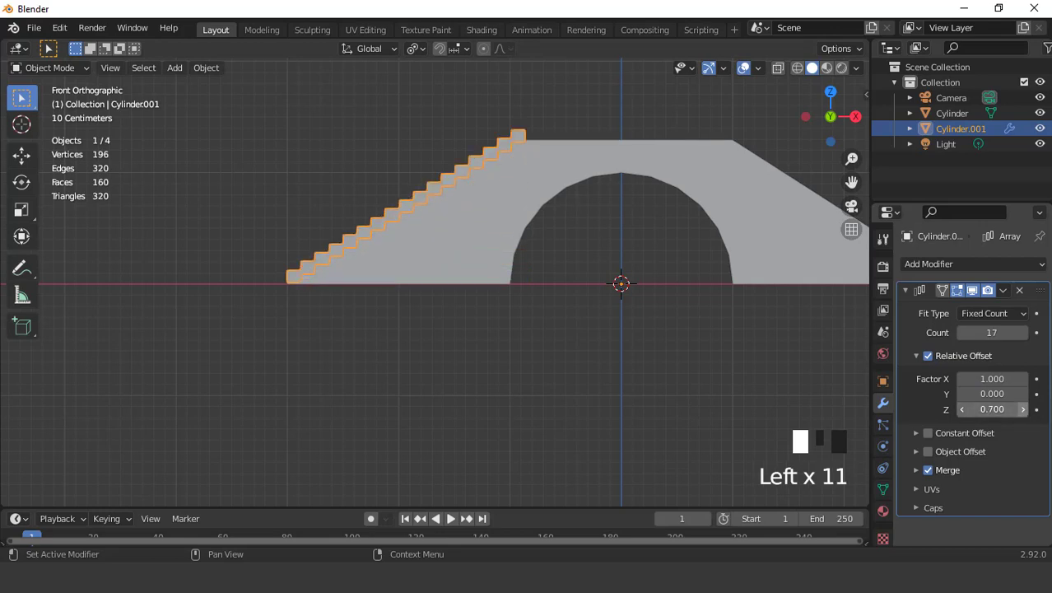
Step: Inspect with X-ray display how the arrayed stairs sit on the ramp and meet the bridge deck
{"action": "scroll", "coordinate": [565, 215], "scroll_direction": "up", "scroll_amount": 3}
{"action": "scroll", "coordinate": [566, 215], "scroll_direction": "down", "scroll_amount": 2}
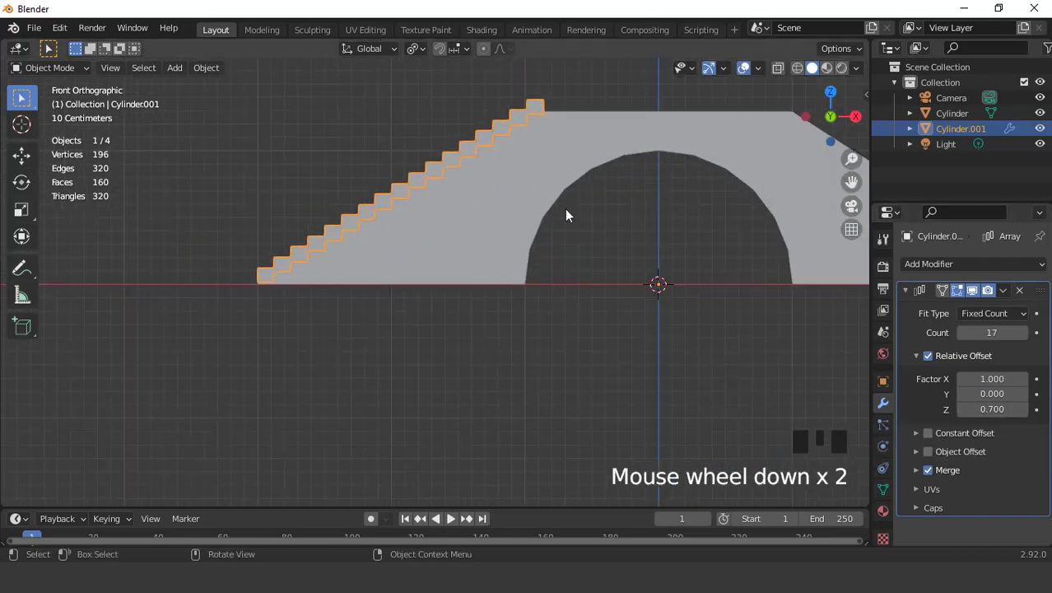
{"action": "key", "text": "ctrl+KP_8"}
{"action": "key", "text": "ctrl+KP_8"}
{"action": "key", "text": "ctrl+KP_8"}
{"action": "key", "text": "ctrl+KP_8"}
{"action": "key", "text": "ctrl+KP_8"}
{"action": "key", "text": "ctrl+KP_8"}
{"action": "key", "text": "ctrl+KP_8"}
{"action": "key", "text": "ctrl+KP_8"}
{"action": "key", "text": "ctrl+KP_8"}
{"action": "key", "text": "ctrl+KP_8"}
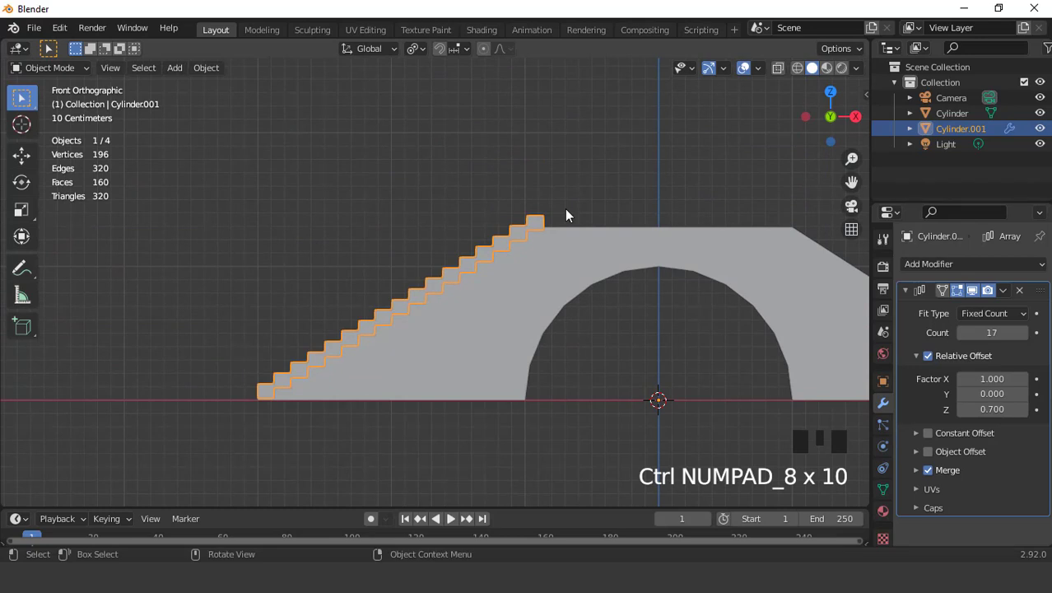
{"action": "scroll", "coordinate": [566, 215], "scroll_direction": "up", "scroll_amount": 1}
{"action": "left_click", "coordinate": [777, 68]}
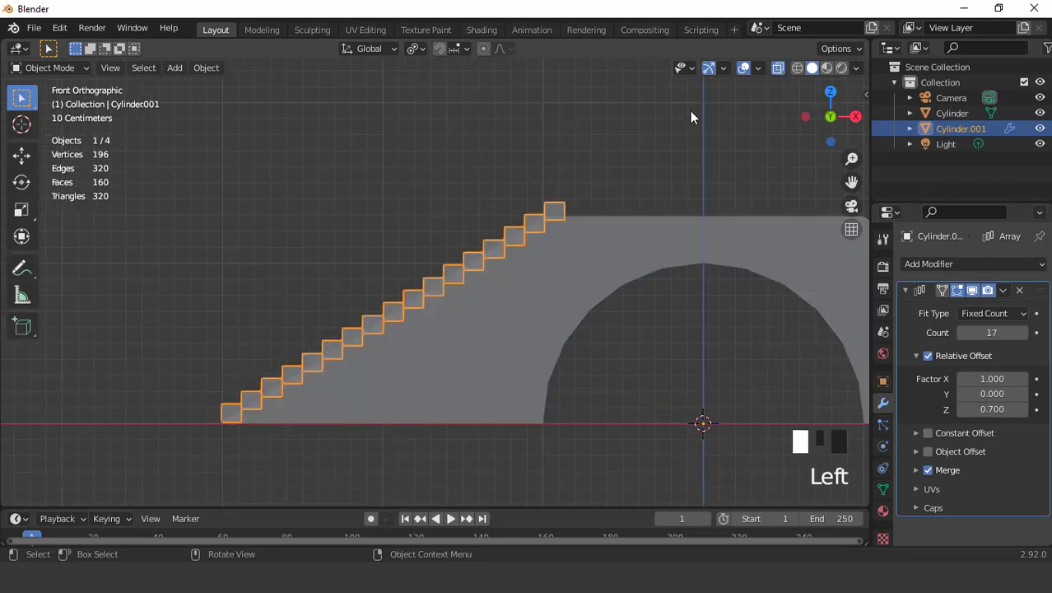
{"action": "scroll", "coordinate": [576, 189], "scroll_direction": "up", "scroll_amount": 3}
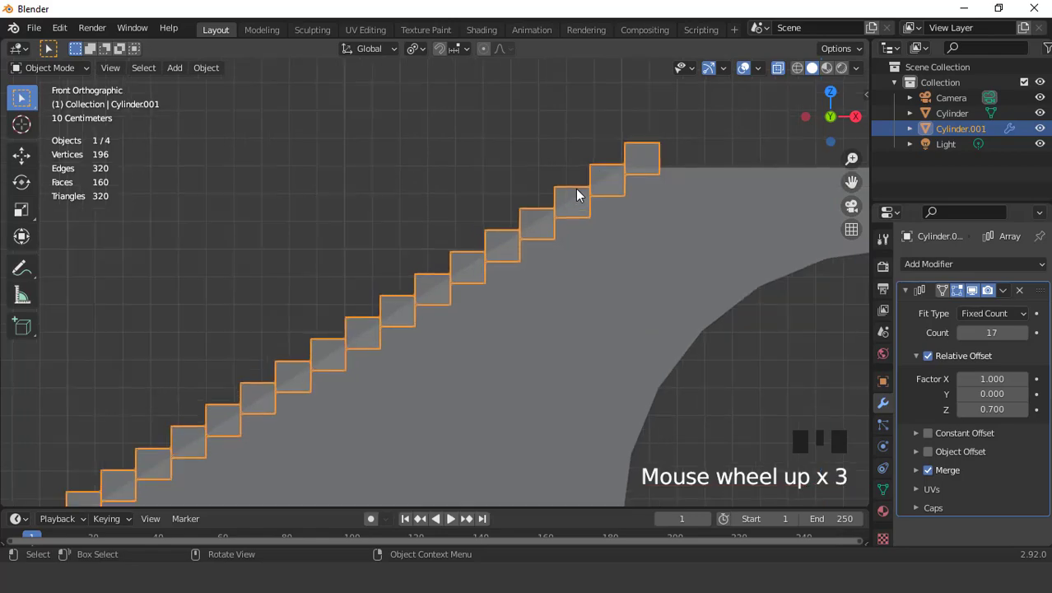
{"action": "scroll", "coordinate": [576, 195], "scroll_direction": "down", "scroll_amount": 4}
{"action": "middle_click_drag", "start_coordinate": [507, 219], "coordinate": [584, 259]}
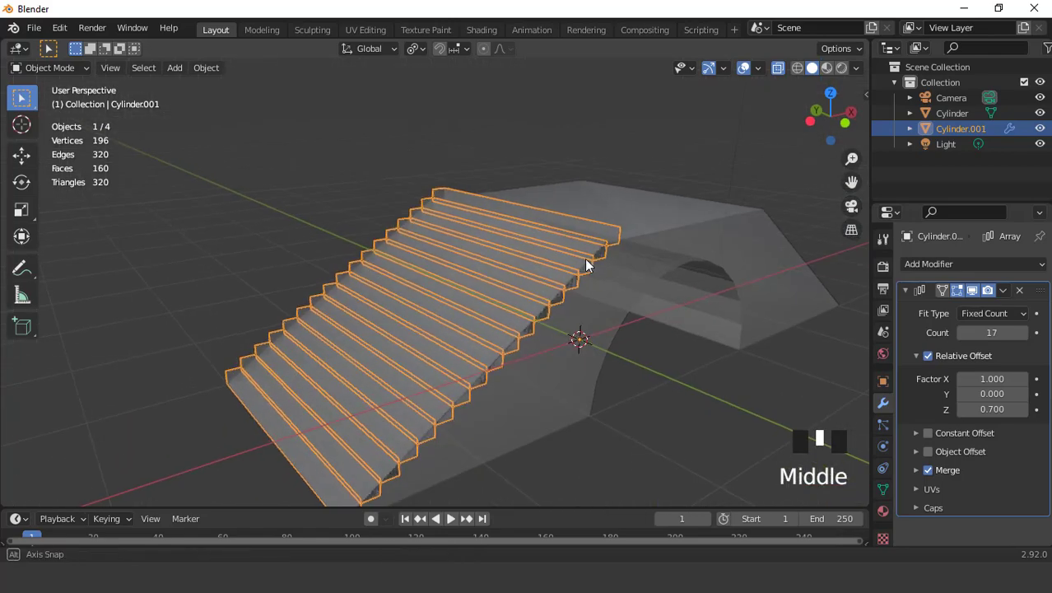
Step: Turn off X-ray display and check the staircase against the whole bridge from the front and in perspective
{"action": "left_click", "coordinate": [777, 69]}
{"action": "middle_click_drag", "start_coordinate": [690, 122], "coordinate": [597, 179]}
{"action": "scroll", "coordinate": [594, 176], "scroll_direction": "down", "scroll_amount": 4}
{"action": "key", "text": "KP_1"}
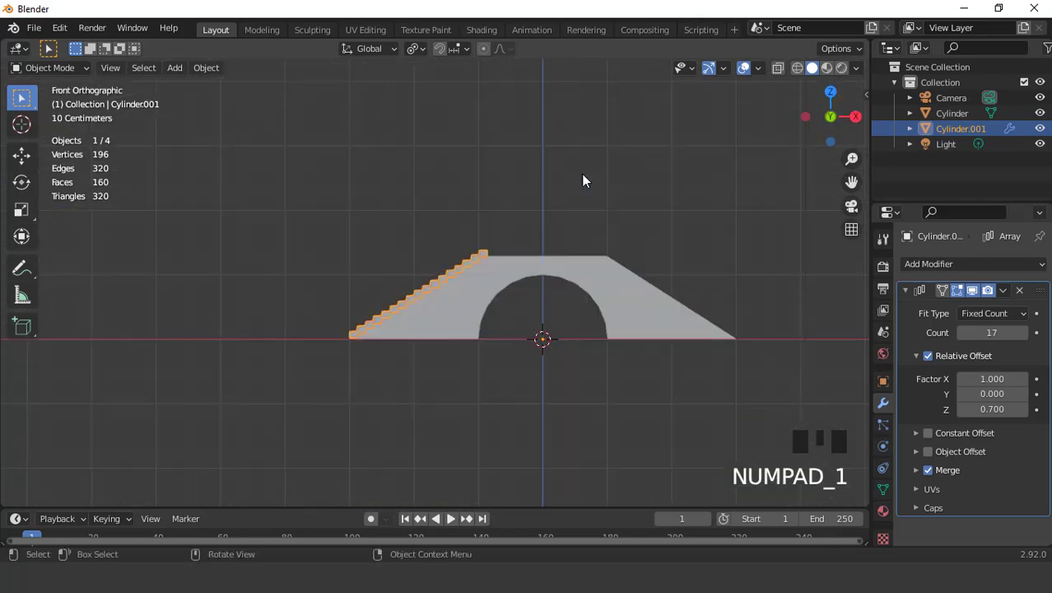
{"action": "scroll", "coordinate": [464, 233], "scroll_direction": "up", "scroll_amount": 4}
{"action": "middle_click_drag", "start_coordinate": [466, 237], "coordinate": [525, 277]}
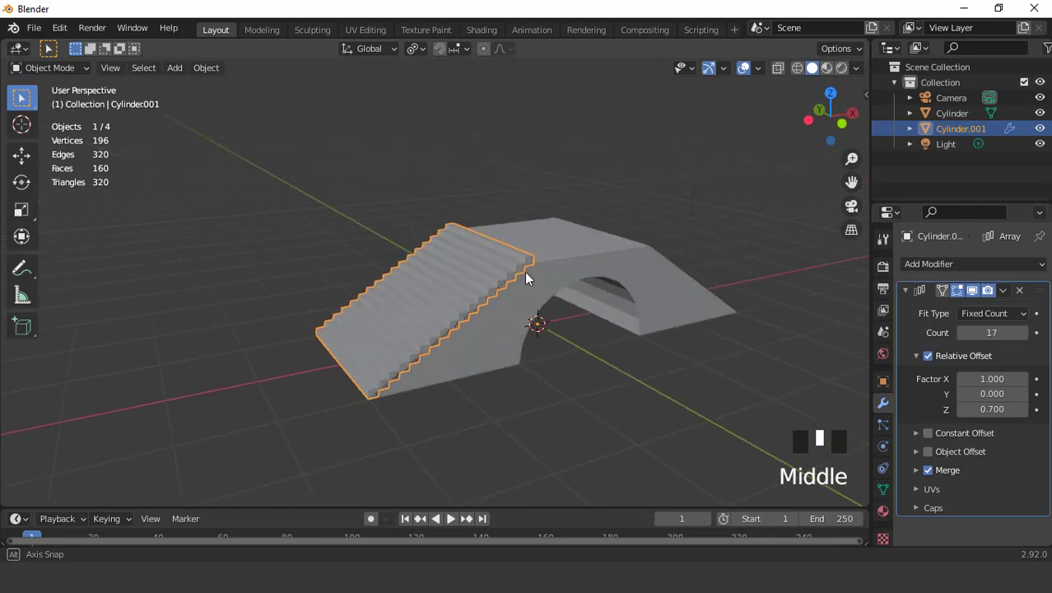
{"action": "key", "text": "KP_1"}
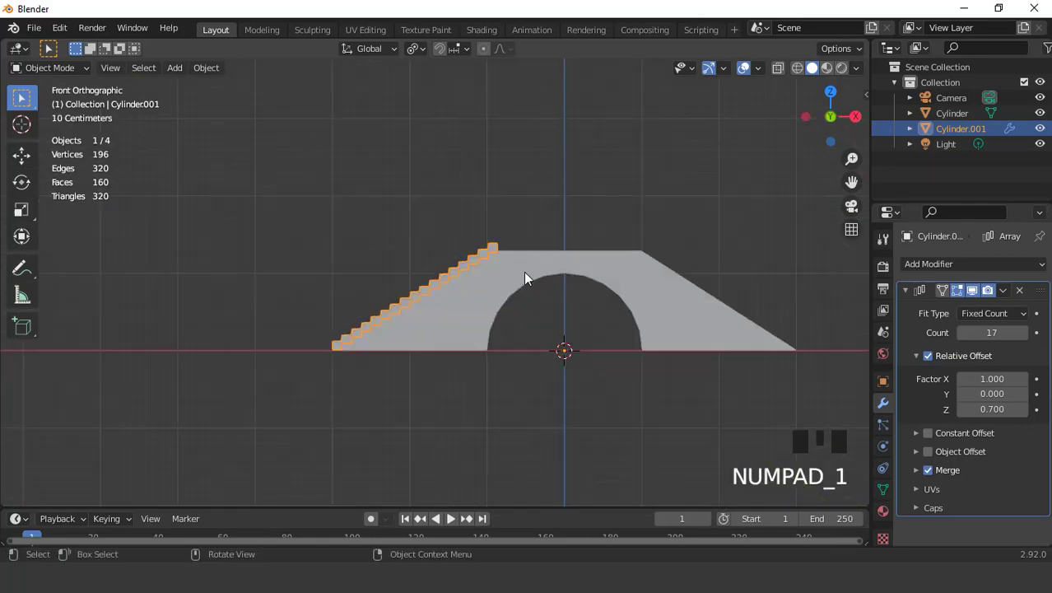
Step: Add a Mirror modifier on the X axis to repeat the stairs on the opposite ramp
{"action": "left_click", "coordinate": [907, 289]}
{"action": "left_click", "coordinate": [911, 265]}
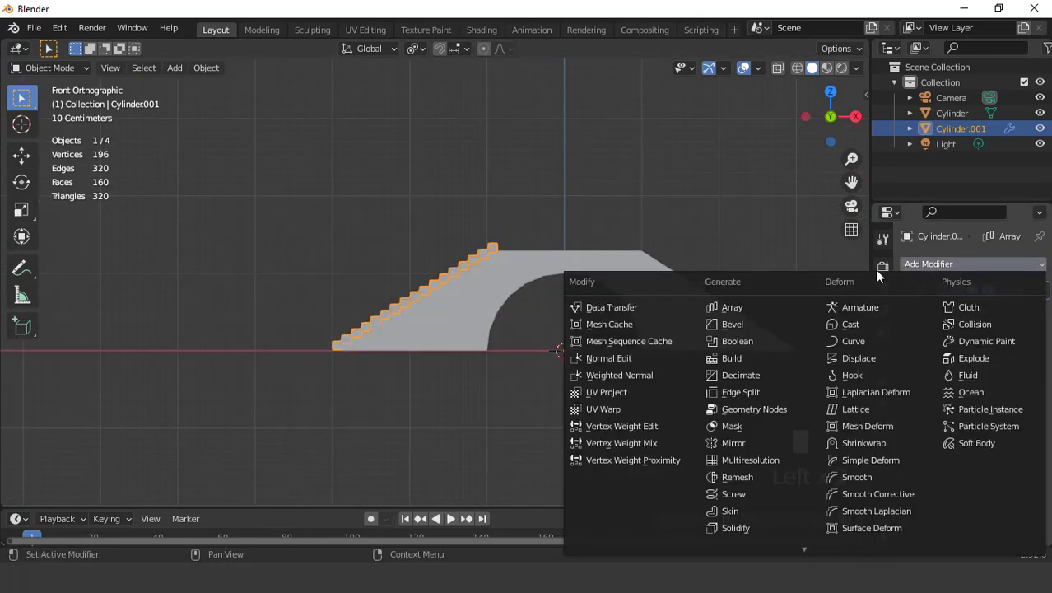
{"action": "left_click", "coordinate": [754, 445]}
{"action": "middle_click_drag", "start_coordinate": [754, 445], "coordinate": [680, 350]}
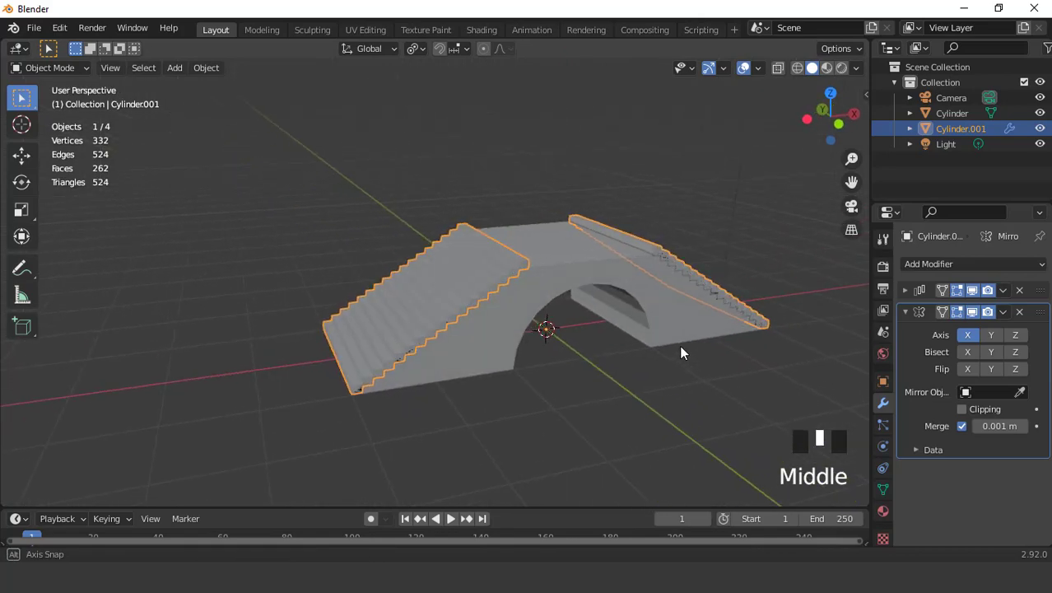
Step: Apply the Array and Mirror modifiers on the stairs
{"action": "left_click", "coordinate": [1002, 289]}
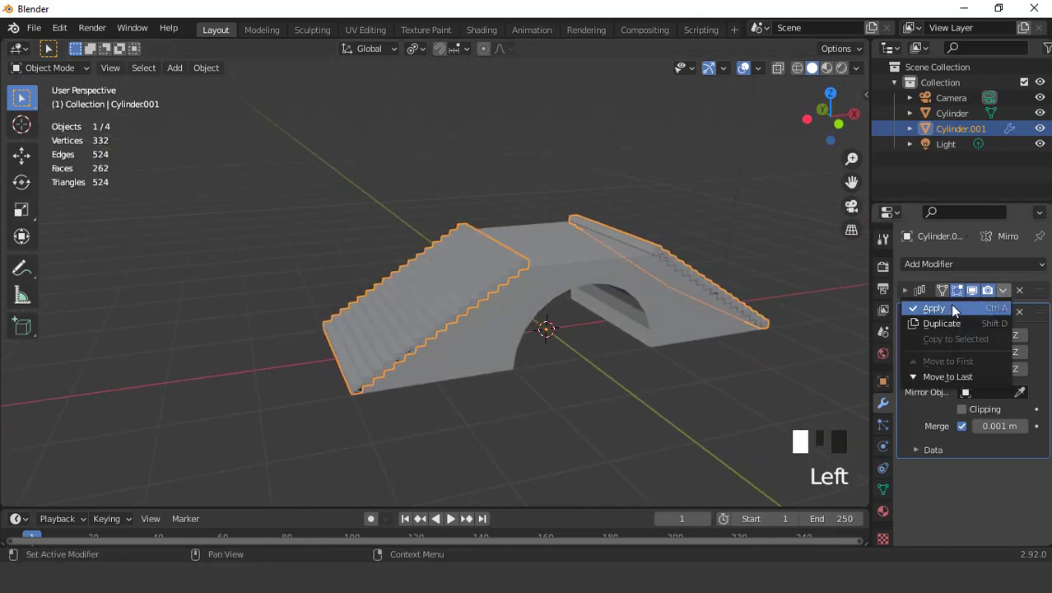
{"action": "left_click", "coordinate": [950, 305]}
{"action": "left_click", "coordinate": [1002, 290]}
{"action": "left_click", "coordinate": [934, 307]}
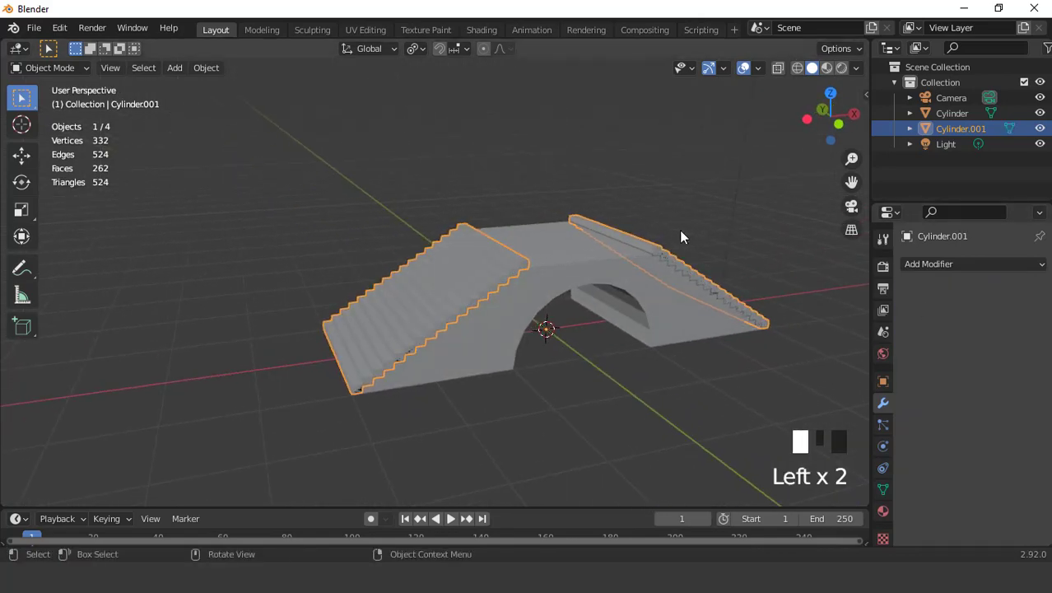
Step: Bridge the facing end faces of the two topmost stair blocks to form a deck across the bridge
{"action": "middle_click_drag", "start_coordinate": [679, 230], "coordinate": [577, 251]}
{"action": "scroll", "coordinate": [508, 236], "scroll_direction": "up", "scroll_amount": 2}
{"action": "key", "text": "Tab"}
{"action": "scroll", "coordinate": [548, 259], "scroll_direction": "up", "scroll_amount": 1}
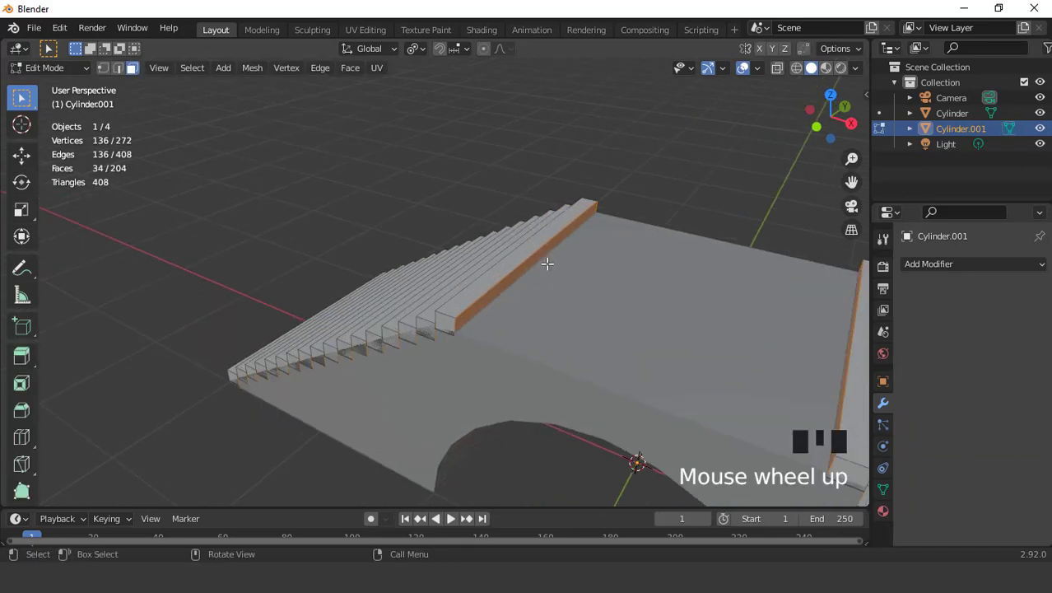
{"action": "left_click", "coordinate": [545, 275]}
{"action": "middle_click_drag", "start_coordinate": [546, 275], "coordinate": [742, 215]}
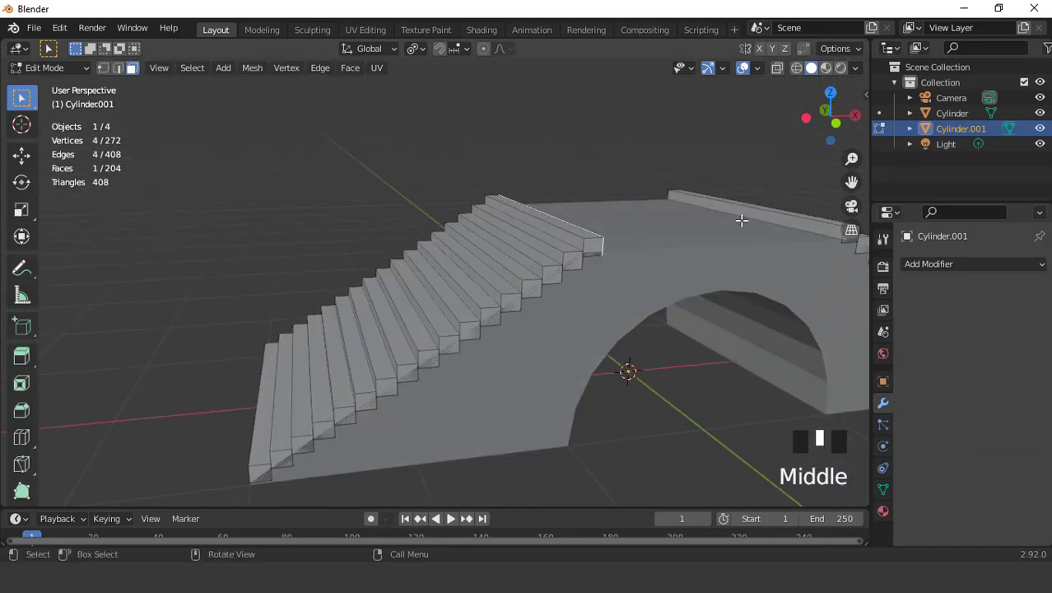
{"action": "left_click", "coordinate": [752, 209], "text": "shift"}
{"action": "scroll", "coordinate": [671, 213], "scroll_direction": "down", "scroll_amount": 2}
{"action": "middle_click_drag", "start_coordinate": [671, 213], "coordinate": [622, 195]}
{"action": "right_click", "coordinate": [610, 175]}
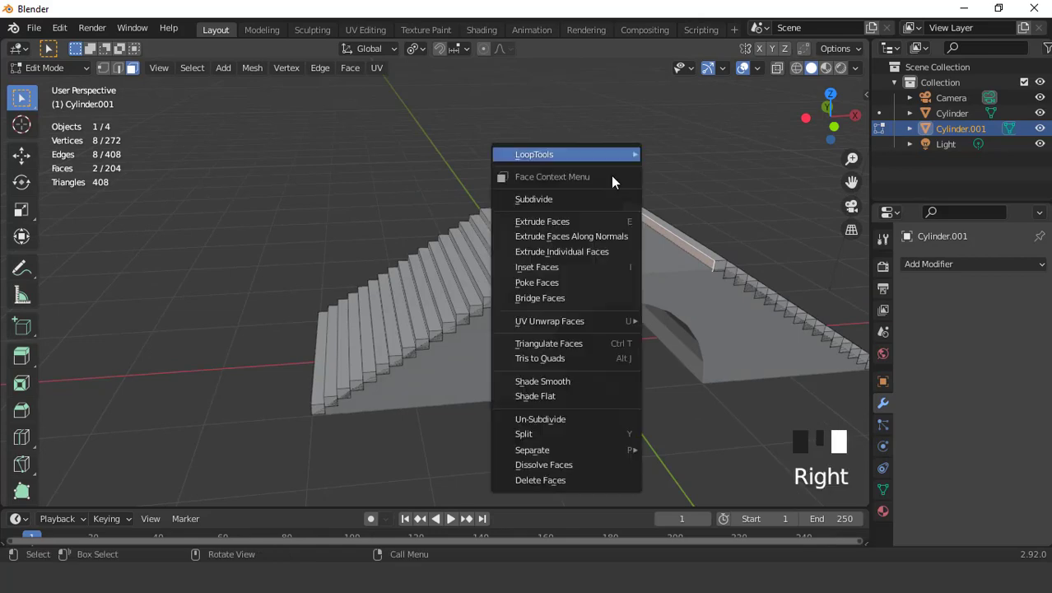
{"action": "left_click", "coordinate": [571, 296]}
{"action": "middle_click_drag", "start_coordinate": [571, 295], "coordinate": [534, 232]}
{"action": "key", "text": "Tab"}
Step: Enable viewport shadows and cavity shading, with the cavity type set to World
{"action": "key", "text": "KP_7"}
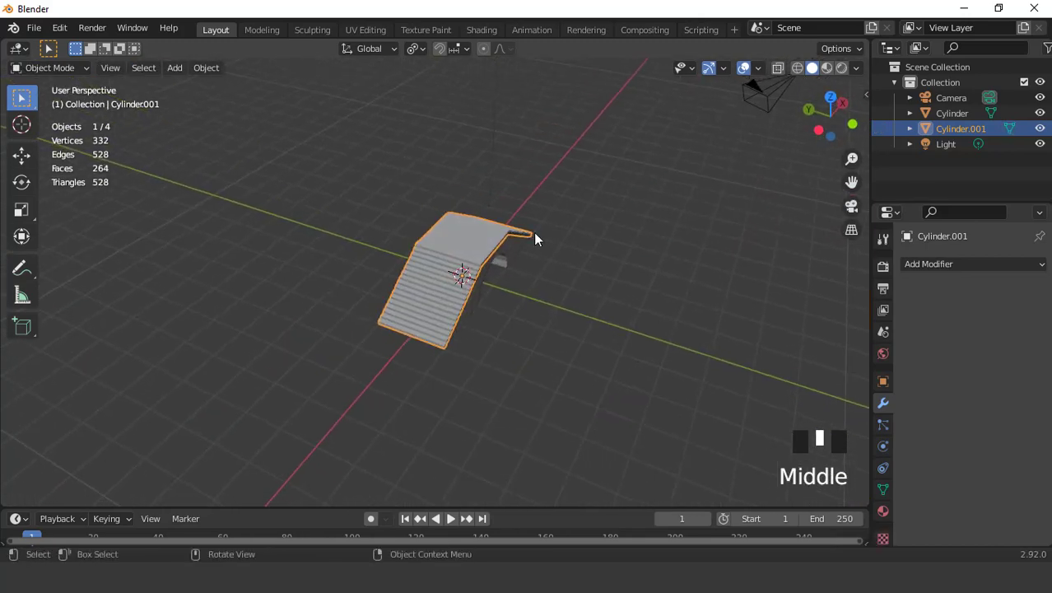
{"action": "scroll", "coordinate": [543, 227], "scroll_direction": "up", "scroll_amount": 5}
{"action": "left_click", "coordinate": [856, 69]}
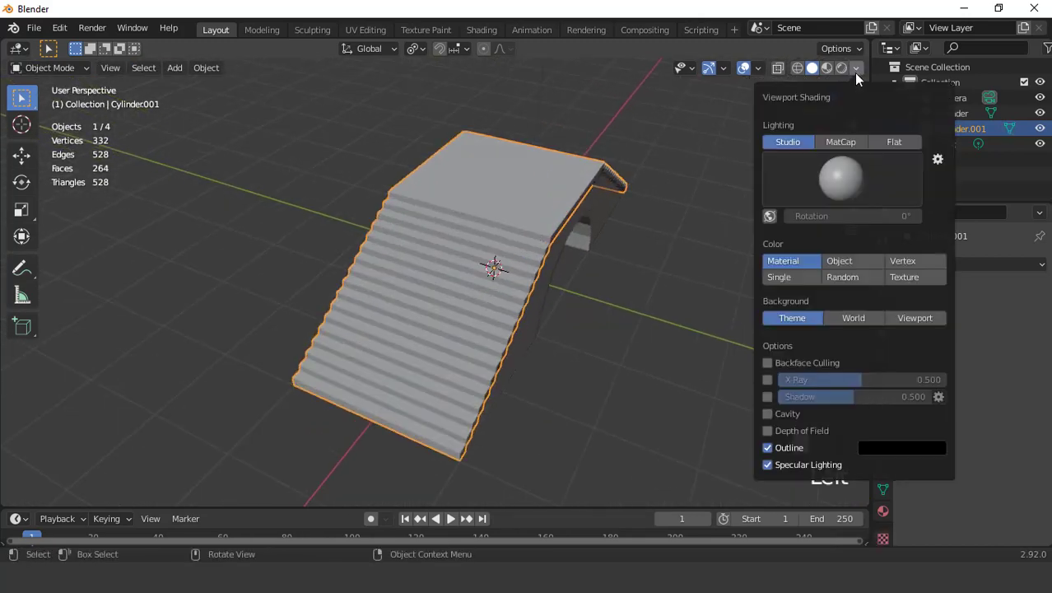
{"action": "left_click", "coordinate": [769, 397]}
{"action": "left_click", "coordinate": [767, 414]}
{"action": "left_click", "coordinate": [899, 414]}
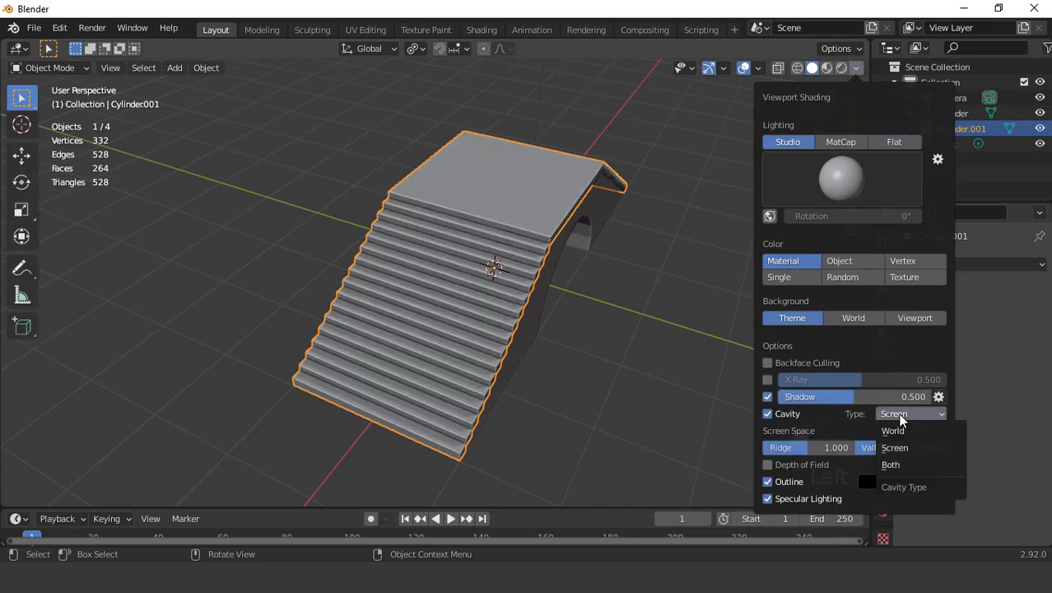
{"action": "left_click", "coordinate": [893, 429]}
Step: Scale the arched bridge body along the Y axis by about 1.171 so it extends past both ends of the stairs
{"action": "middle_click_drag", "start_coordinate": [482, 265], "coordinate": [593, 287]}
{"action": "left_click", "coordinate": [553, 293]}
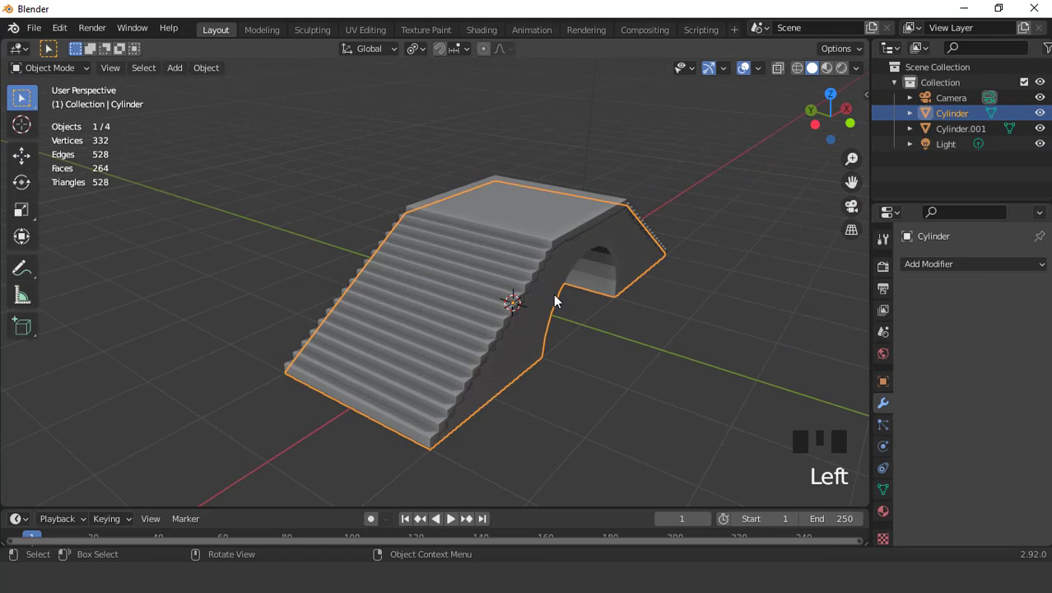
{"action": "key", "text": "KP_7"}
{"action": "key", "text": "s"}
{"action": "key", "text": "y"}
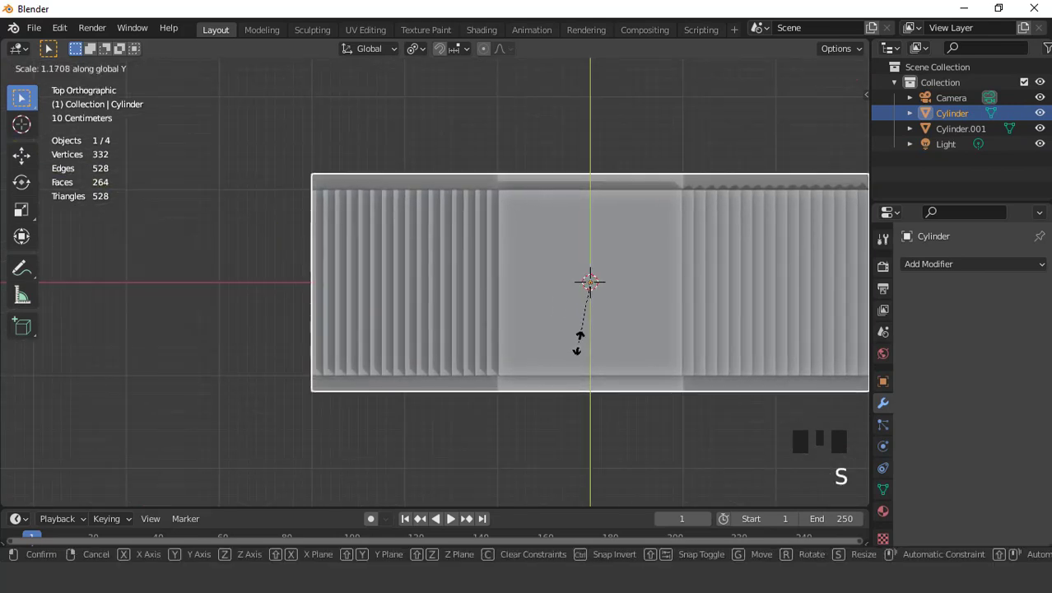
{"action": "left_click", "coordinate": [579, 342]}
{"action": "scroll", "coordinate": [528, 341], "scroll_direction": "down", "scroll_amount": 3}
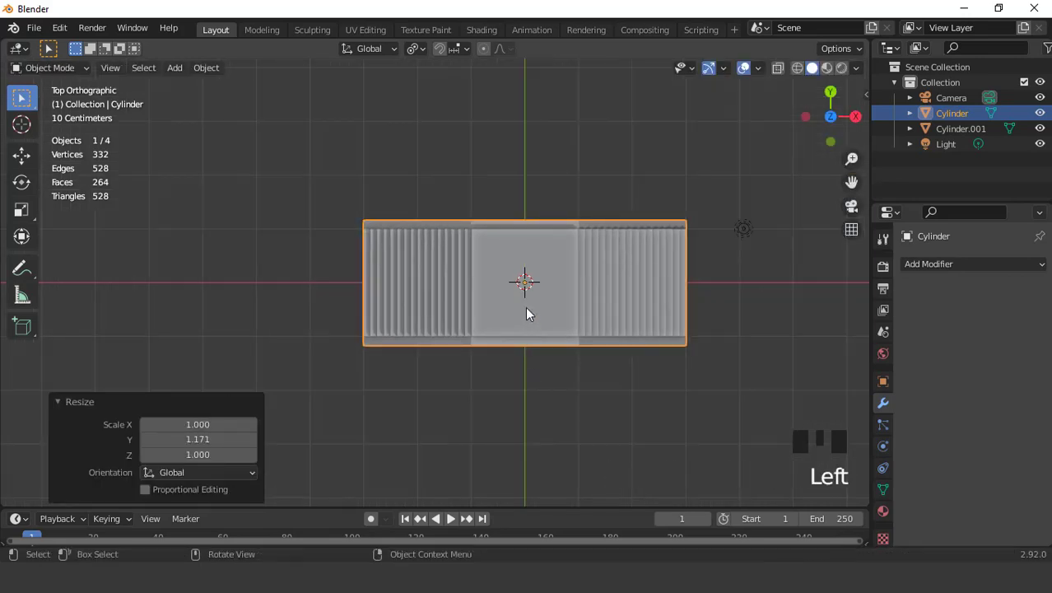
{"action": "scroll", "coordinate": [540, 337], "scroll_direction": "up", "scroll_amount": 1}
{"action": "middle_click_drag", "start_coordinate": [541, 337], "coordinate": [614, 213]}
{"action": "scroll", "coordinate": [599, 234], "scroll_direction": "up", "scroll_amount": 4}
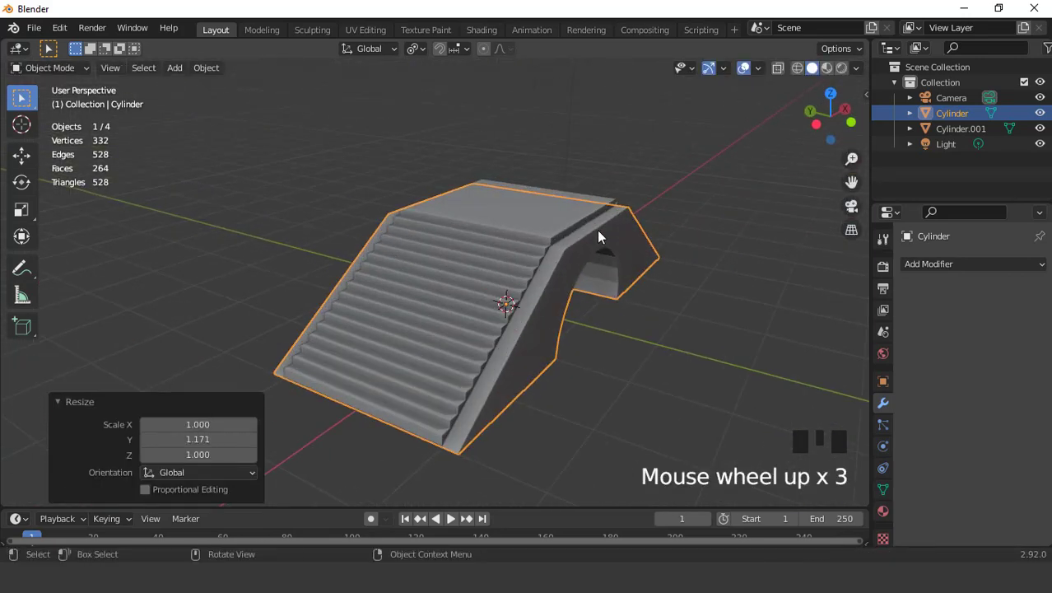
{"action": "middle_click_drag", "start_coordinate": [599, 234], "coordinate": [556, 228]}
Step: Add one lengthwise loop cut around the bridge body and slide it close to the -Y side, with a factor of about -0.847
{"action": "key", "text": "Tab"}
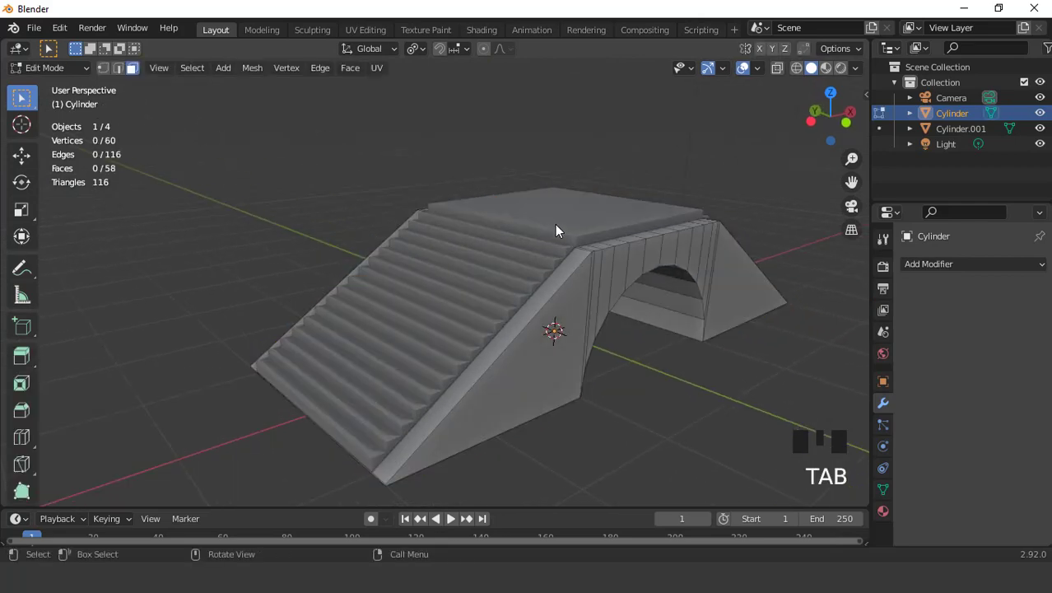
{"action": "key", "text": "KP_7"}
{"action": "scroll", "coordinate": [556, 230], "scroll_direction": "down", "scroll_amount": 3}
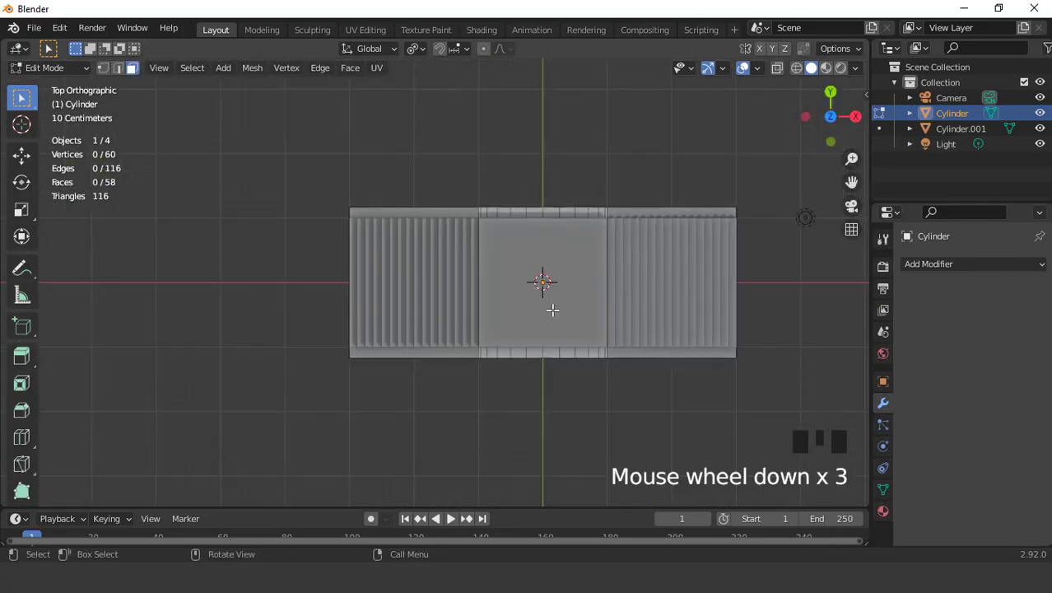
{"action": "key", "text": "ctrl"}
{"action": "left_click", "coordinate": [777, 69]}
{"action": "key", "text": "ctrl+r"}
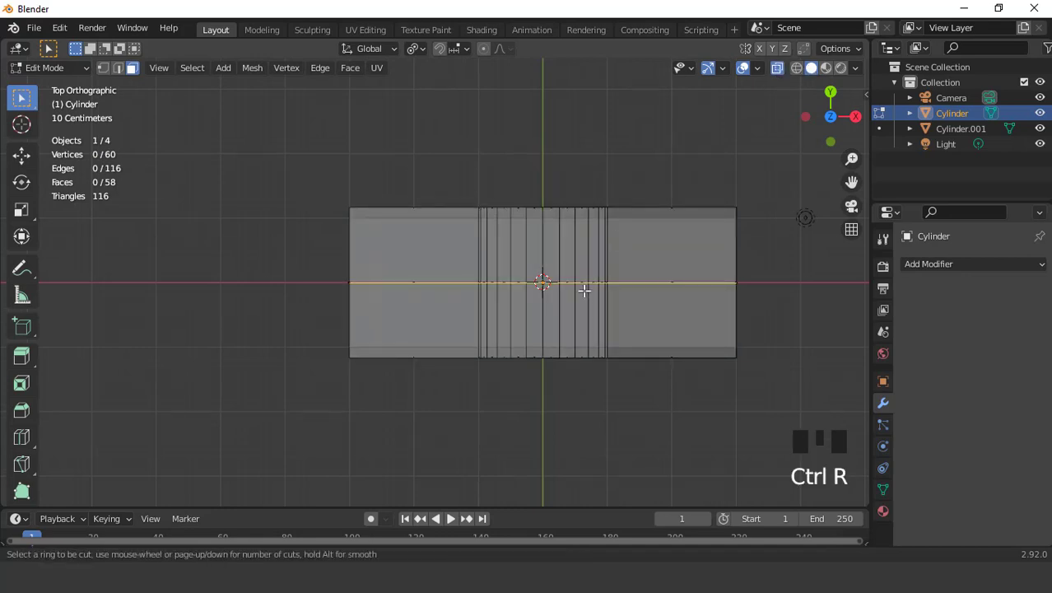
{"action": "left_click", "coordinate": [584, 290]}
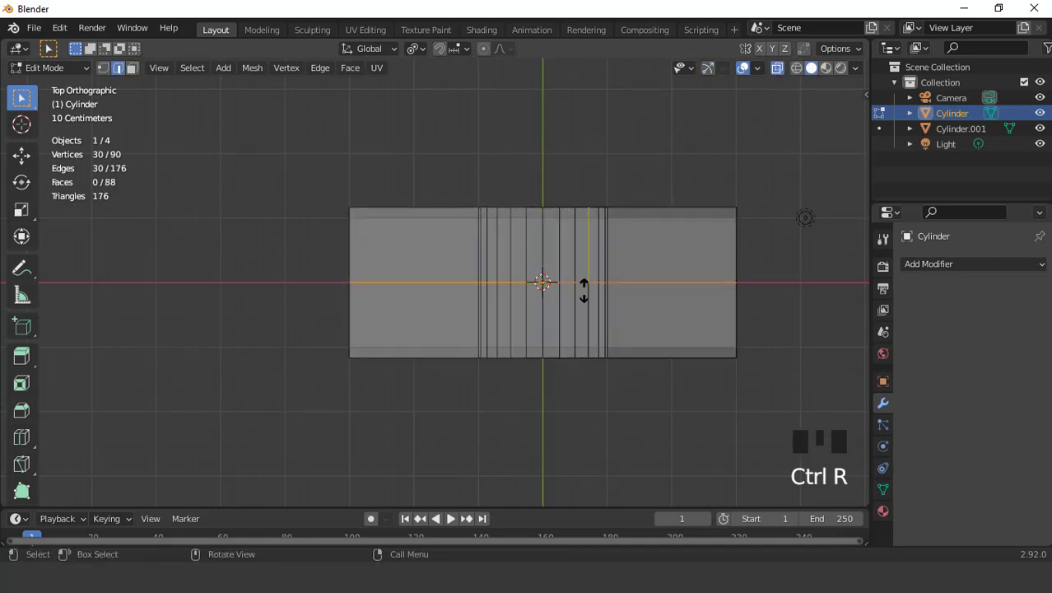
{"action": "left_click", "coordinate": [596, 354]}
{"action": "scroll", "coordinate": [573, 360], "scroll_direction": "up", "scroll_amount": 4}
{"action": "middle_click_drag", "start_coordinate": [573, 360], "coordinate": [608, 289]}
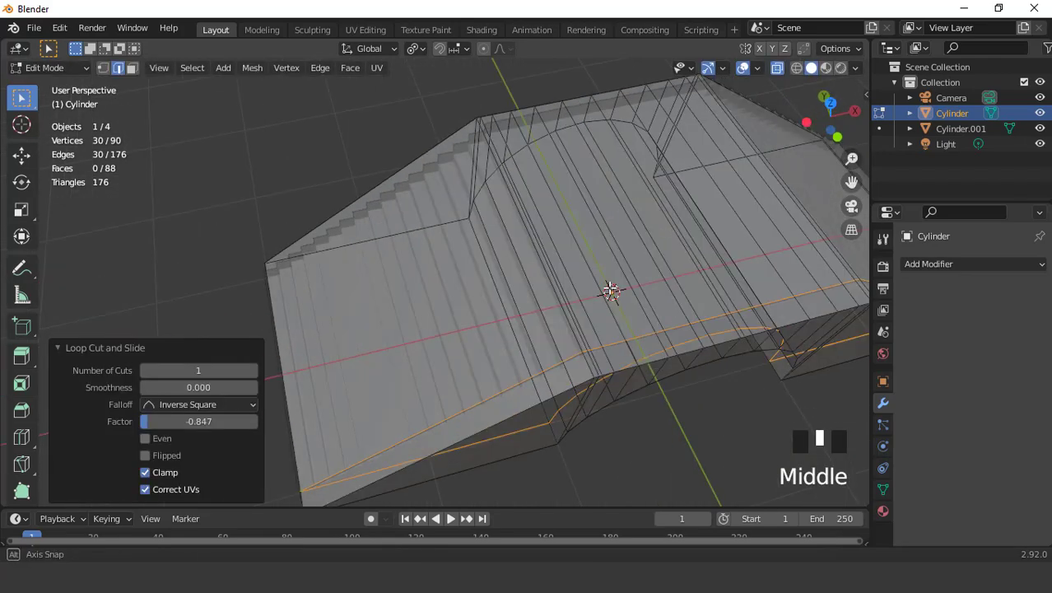
{"action": "scroll", "coordinate": [610, 283], "scroll_direction": "down", "scroll_amount": 1}
{"action": "left_click", "coordinate": [776, 68]}
{"action": "scroll", "coordinate": [511, 298], "scroll_direction": "down", "scroll_amount": 3}
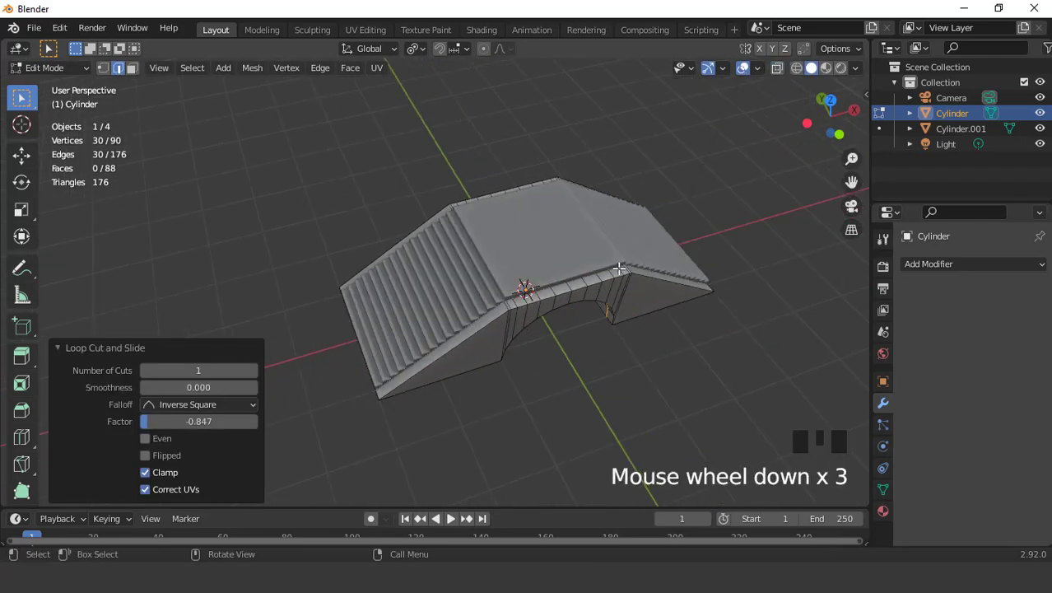
Step: Duplicate the narrow outer strip faces of both ramps in place and extrude the copies upward along Z as side walls
{"action": "middle_click_drag", "start_coordinate": [512, 298], "coordinate": [636, 229]}
{"action": "scroll", "coordinate": [514, 293], "scroll_direction": "up", "scroll_amount": 3}
{"action": "scroll", "coordinate": [513, 293], "scroll_direction": "up", "scroll_amount": 1}
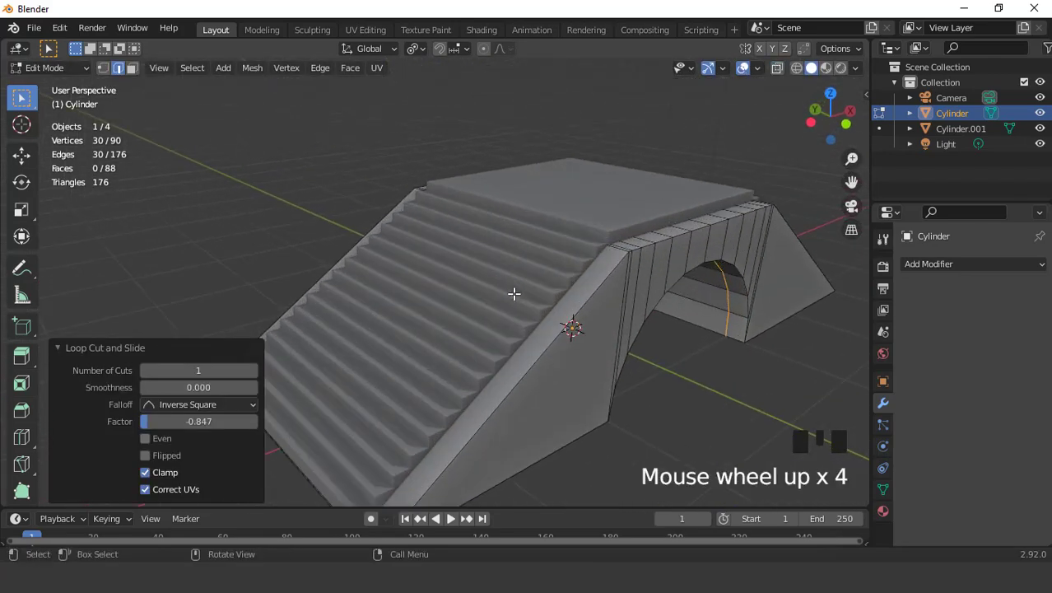
{"action": "key", "text": "3"}
{"action": "left_click", "coordinate": [557, 325]}
{"action": "scroll", "coordinate": [597, 296], "scroll_direction": "down", "scroll_amount": 2}
{"action": "middle_click_drag", "start_coordinate": [597, 295], "coordinate": [447, 290]}
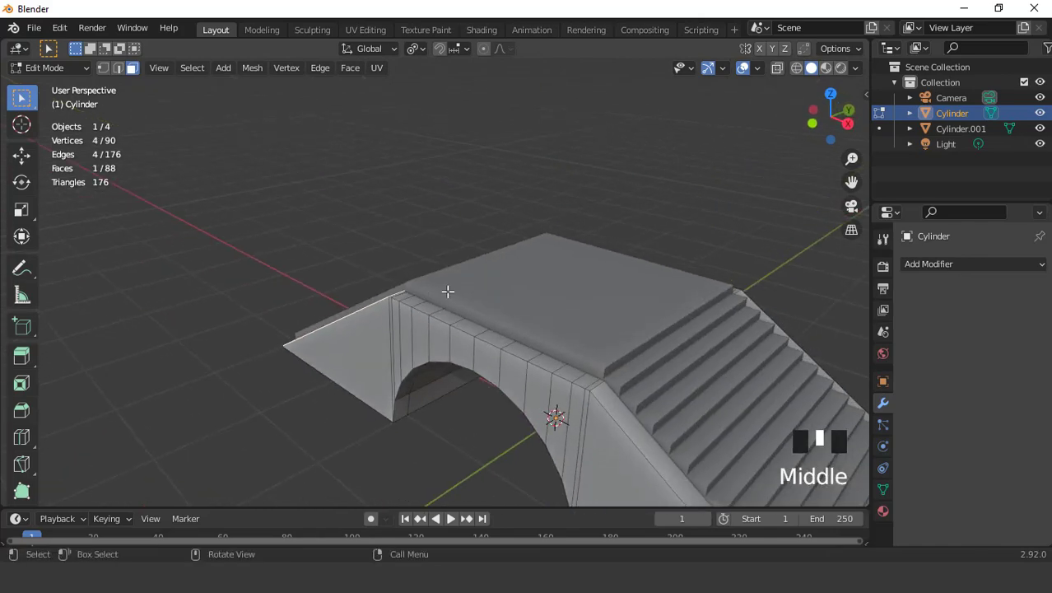
{"action": "left_click", "coordinate": [603, 396], "text": "shift"}
{"action": "key", "text": "KP_1"}
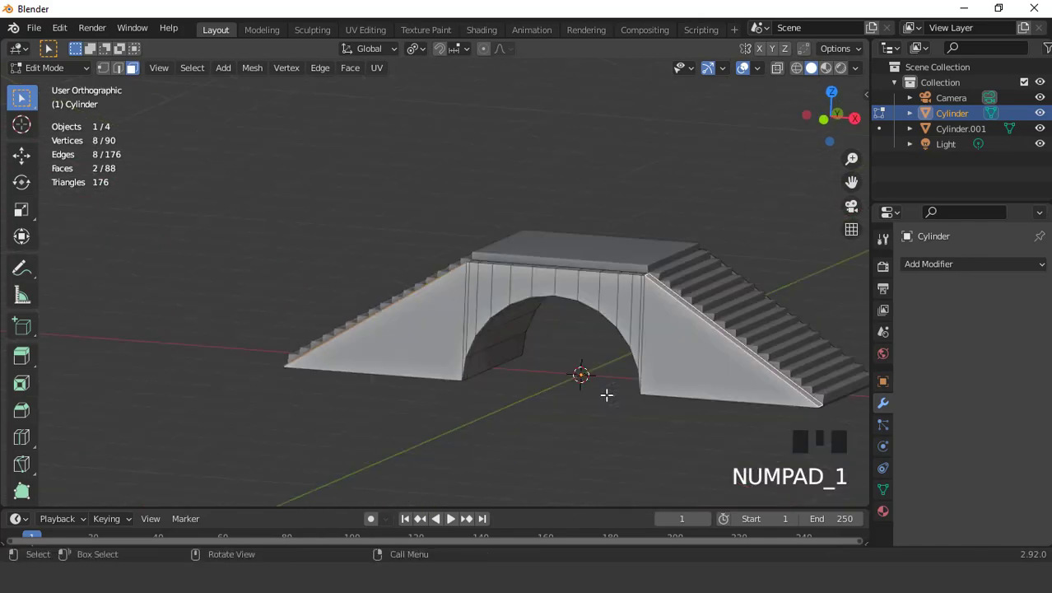
{"action": "scroll", "coordinate": [594, 220], "scroll_direction": "up", "scroll_amount": 2}
{"action": "key", "text": "shift+d"}
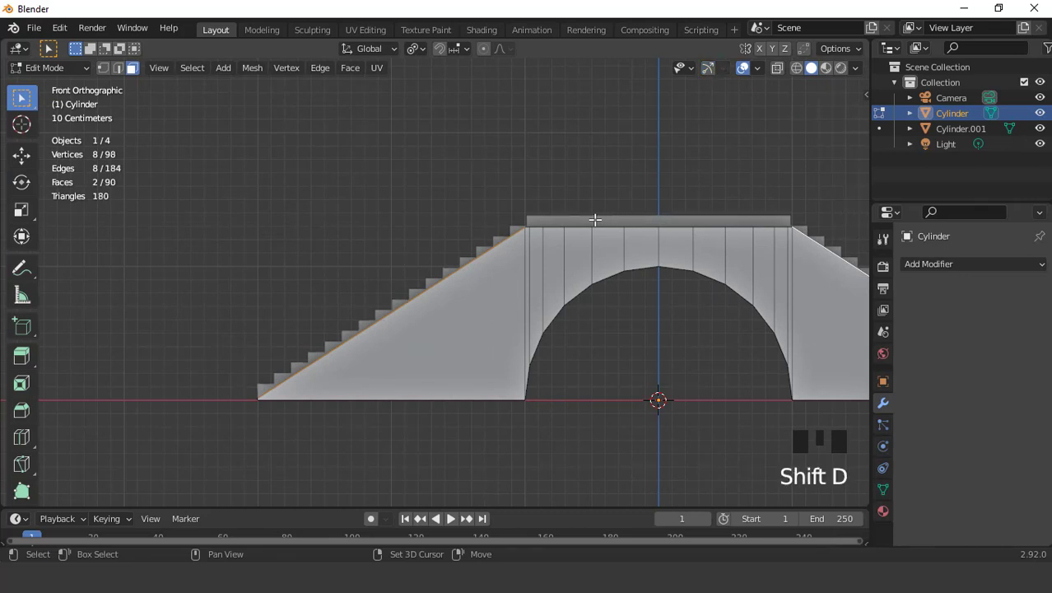
{"action": "right_click", "coordinate": [594, 219]}
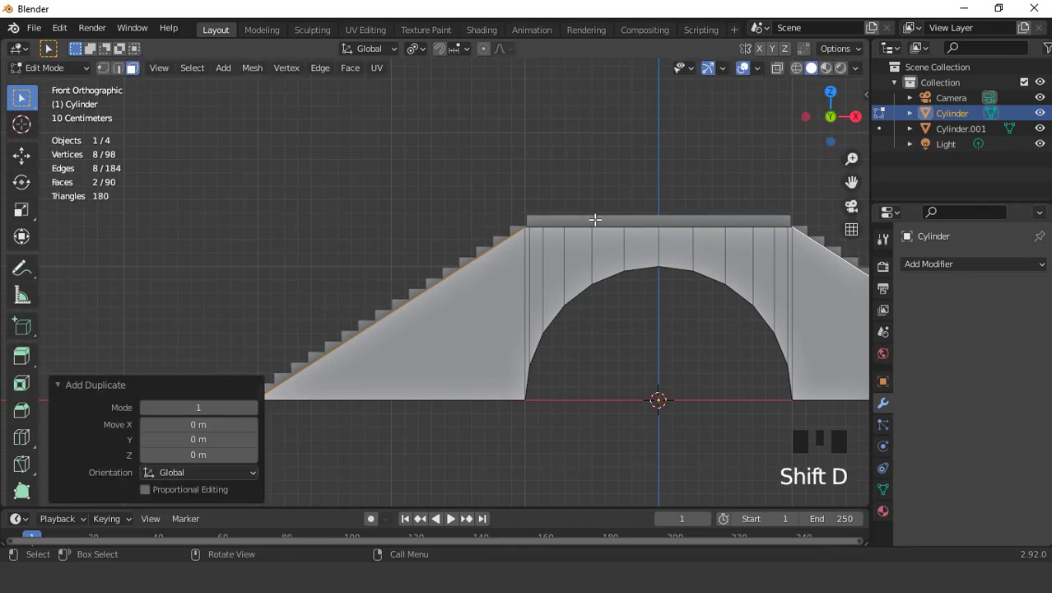
{"action": "key", "text": "e"}
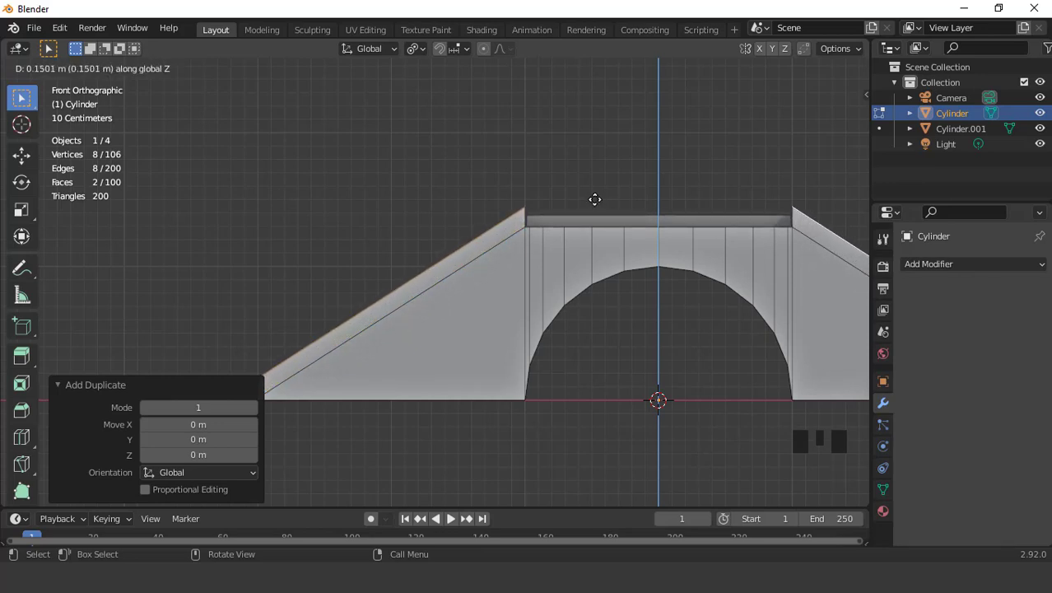
{"action": "left_click", "coordinate": [603, 168]}
Step: Bridge the facing upper end faces of the two ramp walls to continue the side wall across the deck
{"action": "middle_click_drag", "start_coordinate": [603, 169], "coordinate": [679, 222]}
{"action": "left_click", "coordinate": [423, 264]}
{"action": "left_click", "coordinate": [411, 266]}
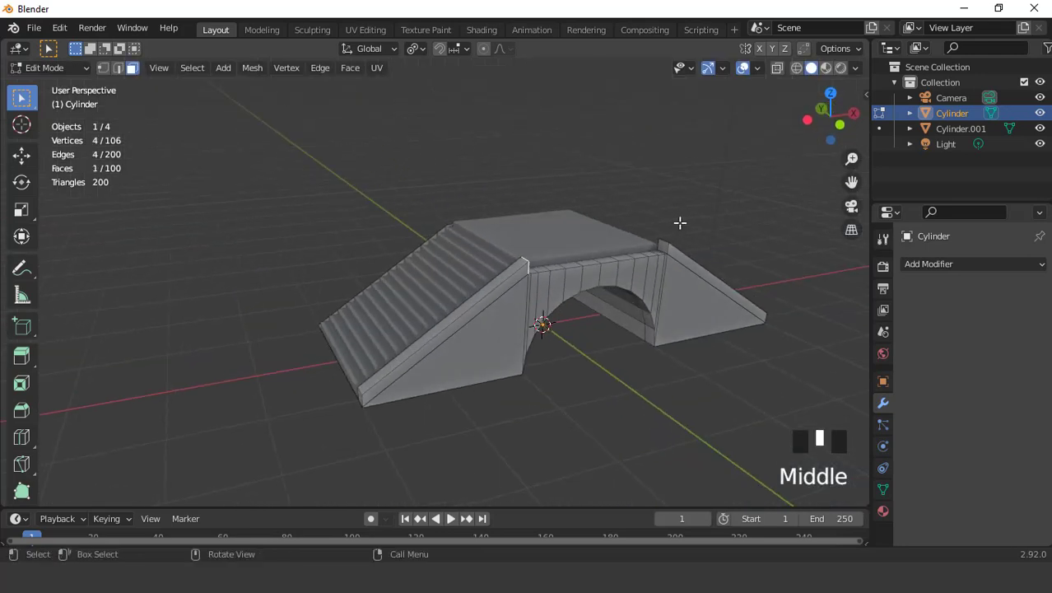
{"action": "scroll", "coordinate": [679, 222], "scroll_direction": "up", "scroll_amount": 2}
{"action": "left_click", "coordinate": [771, 231], "text": "shift"}
{"action": "right_click", "coordinate": [637, 150]}
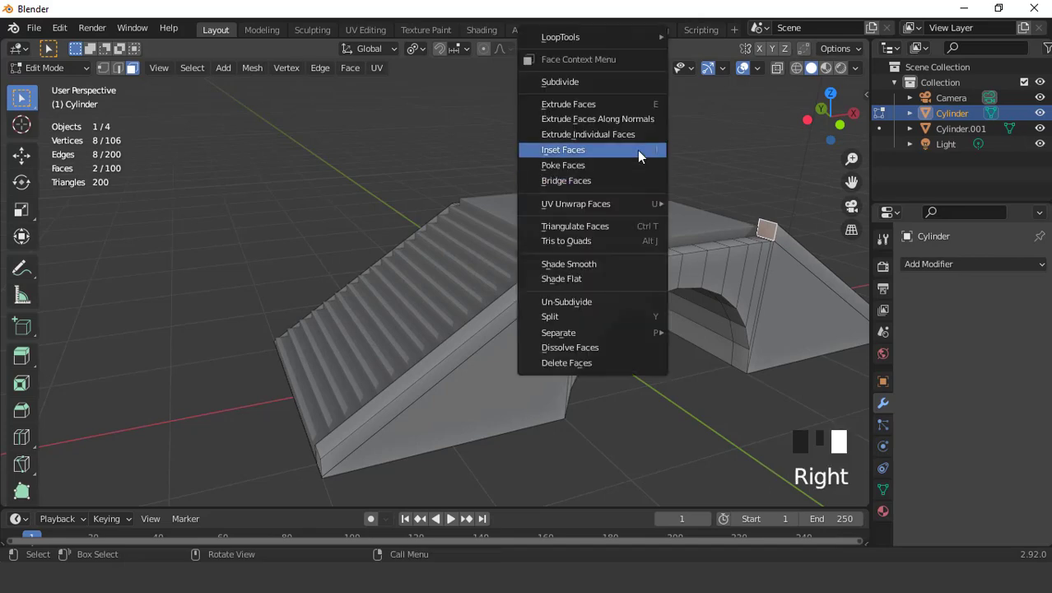
{"action": "left_click", "coordinate": [590, 178]}
{"action": "scroll", "coordinate": [584, 230], "scroll_direction": "down", "scroll_amount": 1}
{"action": "middle_click_drag", "start_coordinate": [583, 230], "coordinate": [552, 247]}
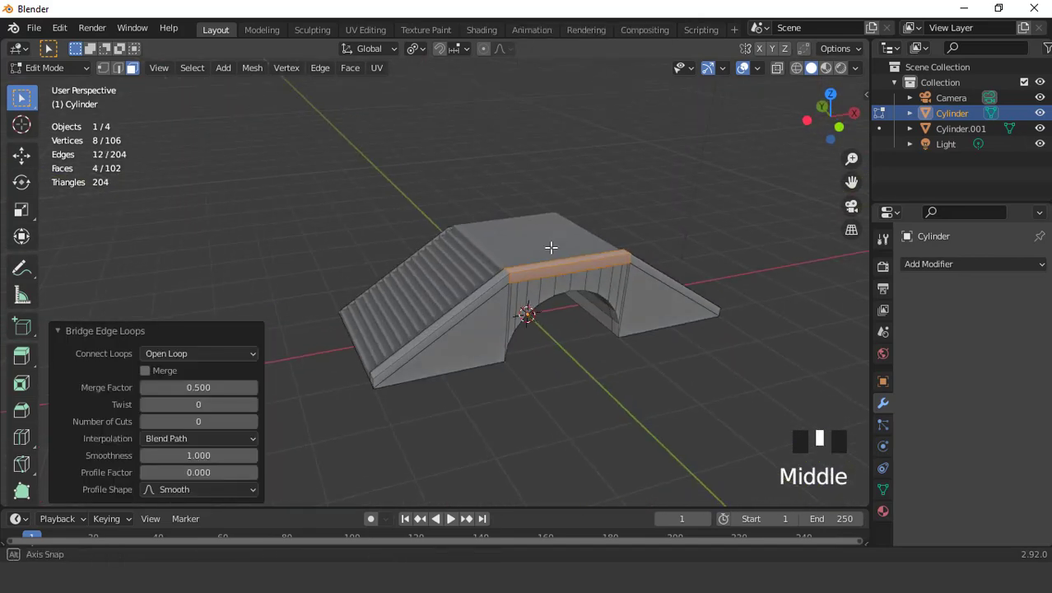
Step: Isolate the bridge body and symmetrize its whole mesh from -Y to +Y to copy the side wall to the opposite side
{"action": "key", "text": "Tab"}
{"action": "key", "text": "KP_Divide"}
{"action": "key", "text": "Tab"}
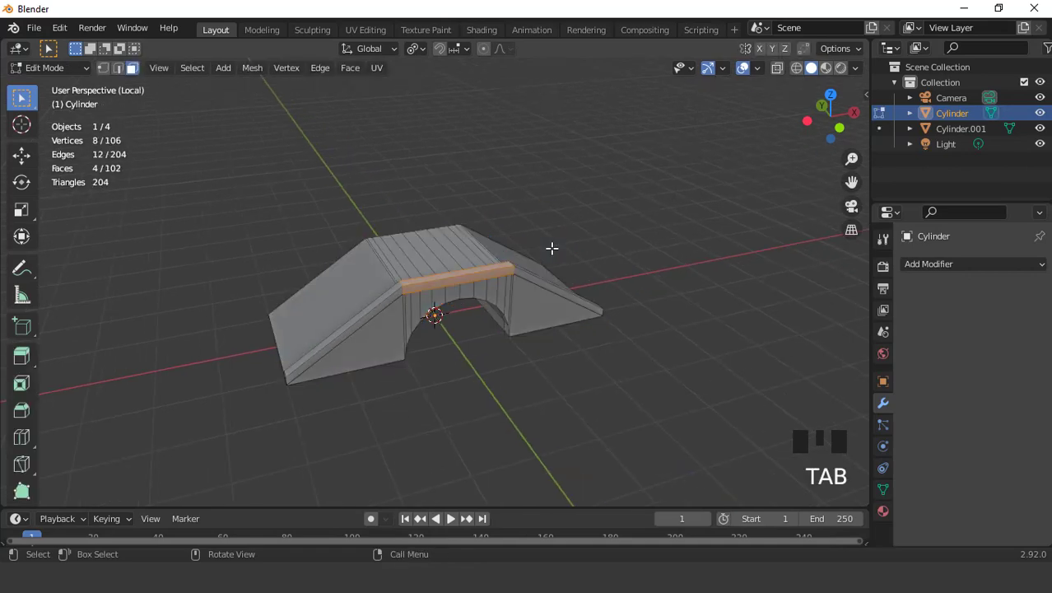
{"action": "scroll", "coordinate": [474, 261], "scroll_direction": "down", "scroll_amount": 3}
{"action": "middle_click_drag", "start_coordinate": [474, 261], "coordinate": [505, 267]}
{"action": "key", "text": "a"}
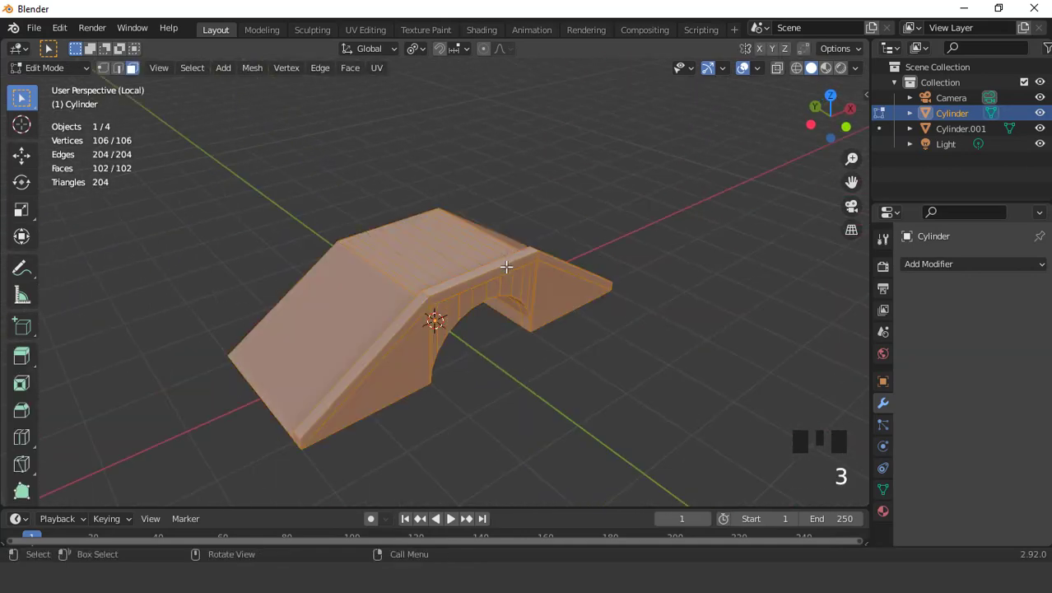
{"action": "left_click", "coordinate": [251, 68]}
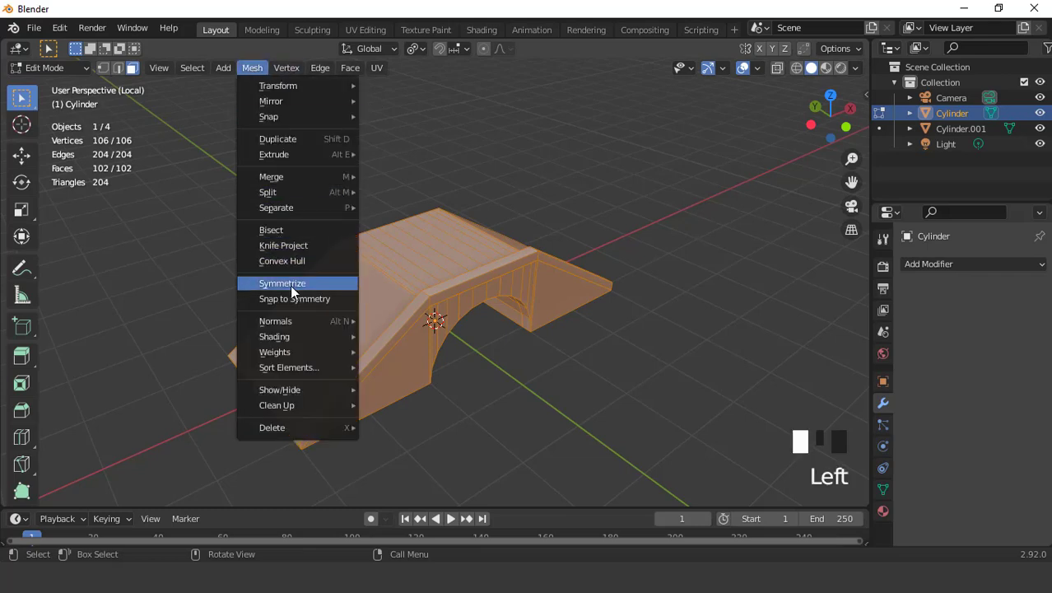
{"action": "left_click", "coordinate": [290, 284]}
{"action": "left_click", "coordinate": [221, 473]}
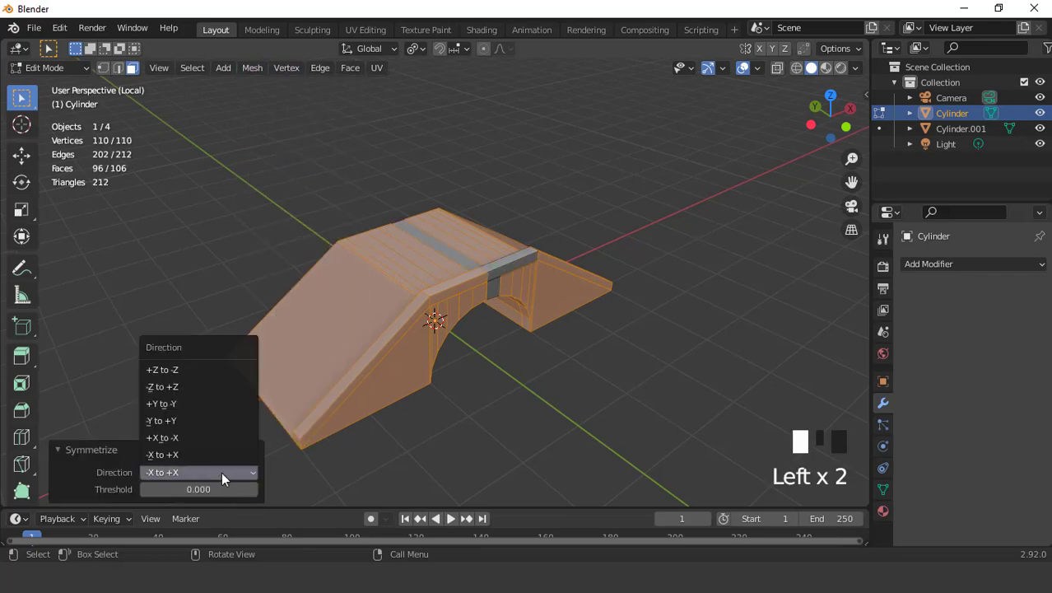
{"action": "left_click", "coordinate": [184, 420]}
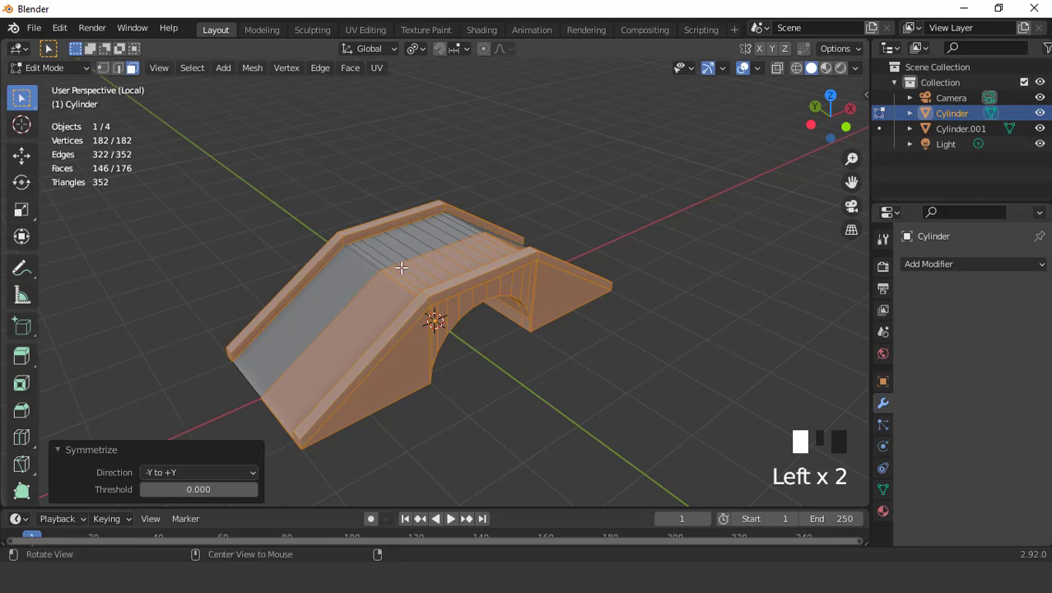
Step: Dissolve the lengthwise centre edge loop of the bridge body and leave the isolated view
{"action": "middle_click_drag", "start_coordinate": [184, 420], "coordinate": [530, 240]}
{"action": "key", "text": "2"}
{"action": "triple_click", "coordinate": [446, 300]}
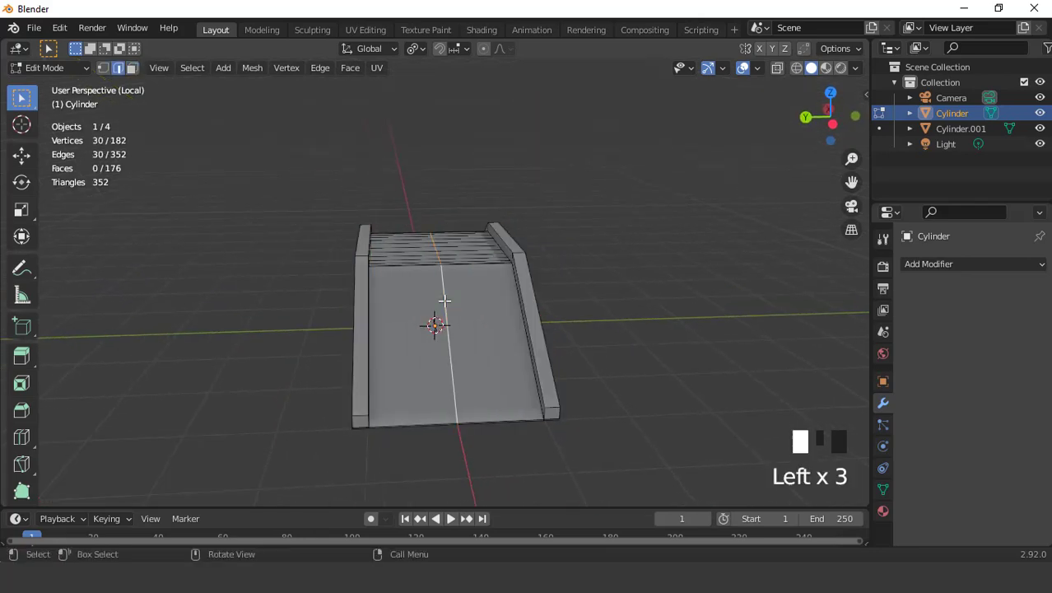
{"action": "middle_click_drag", "start_coordinate": [446, 300], "coordinate": [654, 224]}
{"action": "right_click", "coordinate": [654, 224]}
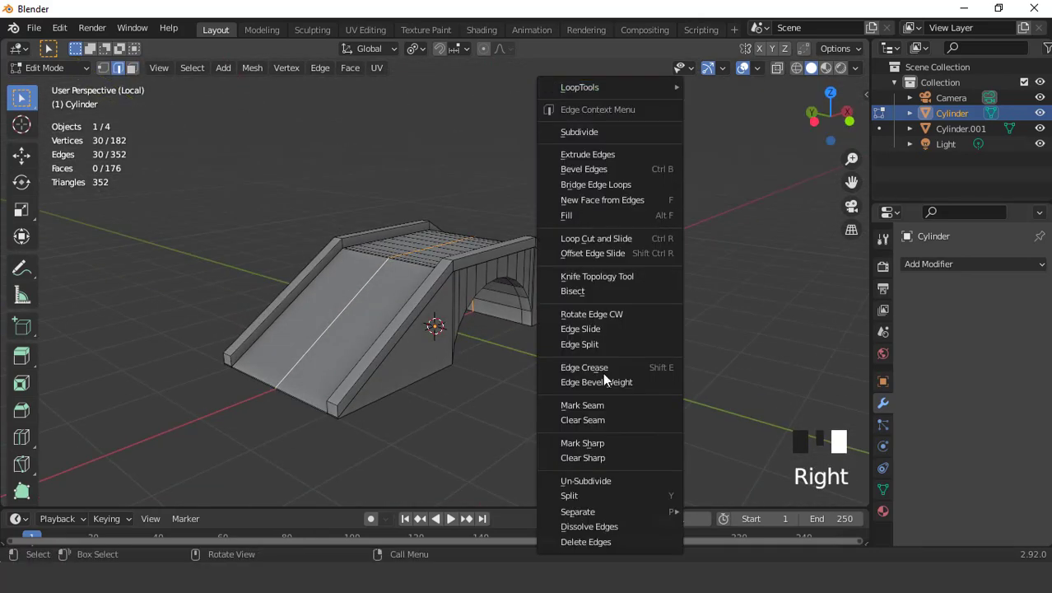
{"action": "left_click", "coordinate": [613, 524]}
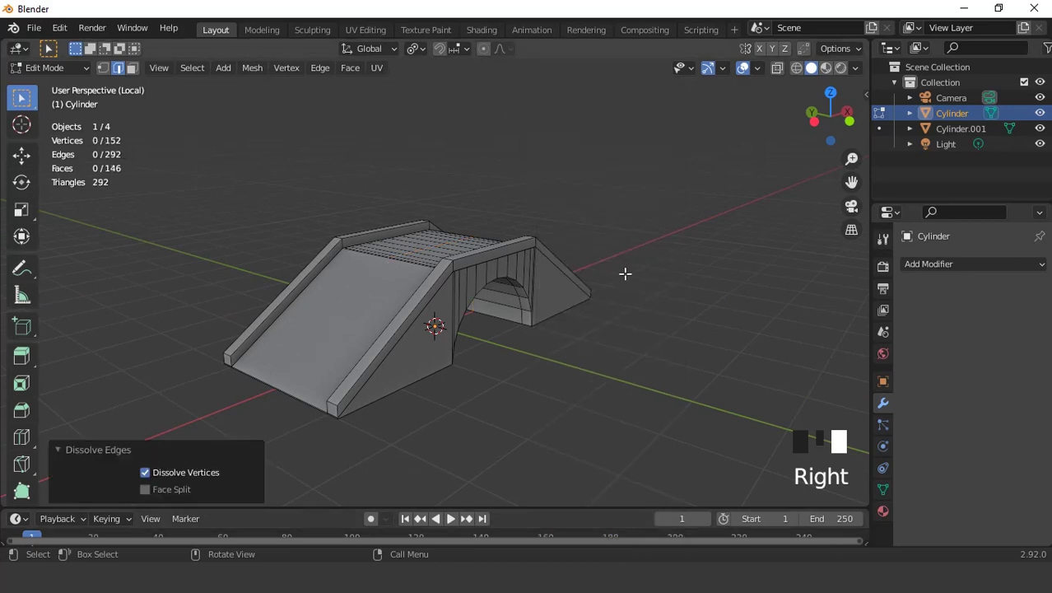
{"action": "mouse_move", "coordinate": [624, 273]}
{"action": "middle_mouse_down"}
{"action": "mouse_move", "coordinate": [510, 284]}
{"action": "mouse_move", "coordinate": [622, 294]}
{"action": "middle_mouse_up"}
{"action": "key", "text": "Tab"}
{"action": "key", "text": "KP_Divide"}
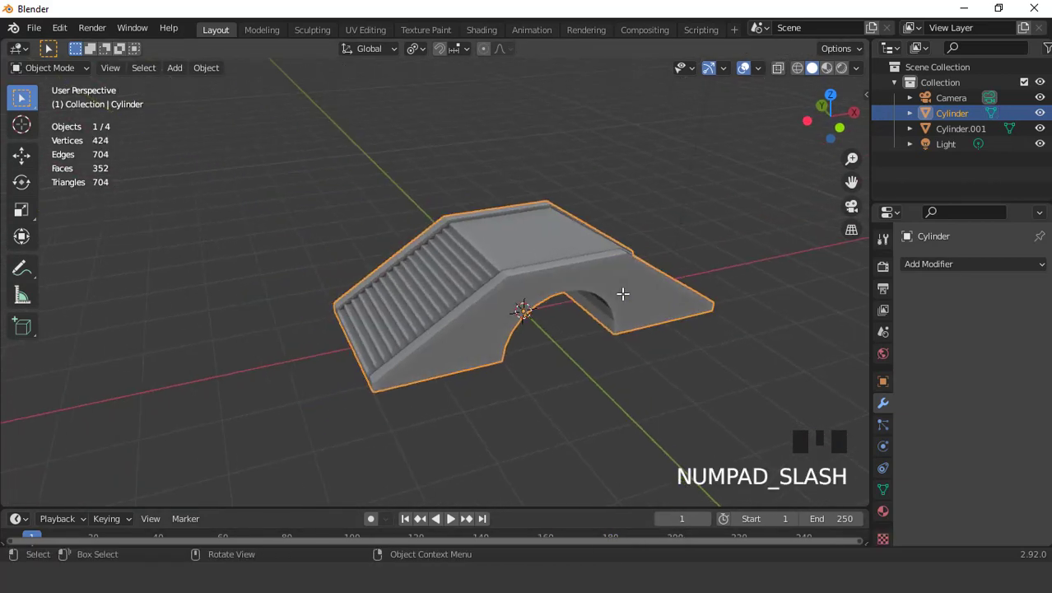
Step: Isolate the stairs object in local view and open its mesh for editing
{"action": "scroll", "coordinate": [545, 294], "scroll_direction": "down", "scroll_amount": 3}
{"action": "middle_click_drag", "start_coordinate": [545, 294], "coordinate": [488, 280]}
{"action": "left_click", "coordinate": [469, 270]}
{"action": "scroll", "coordinate": [469, 270], "scroll_direction": "up", "scroll_amount": 1}
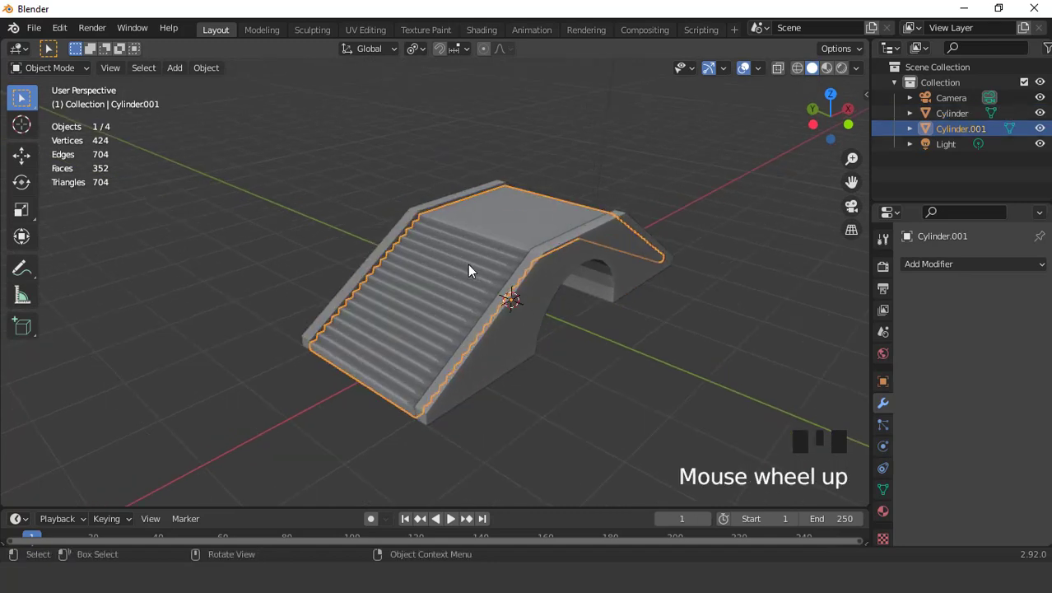
{"action": "key", "text": "KP_Divide"}
{"action": "key", "text": "Tab"}
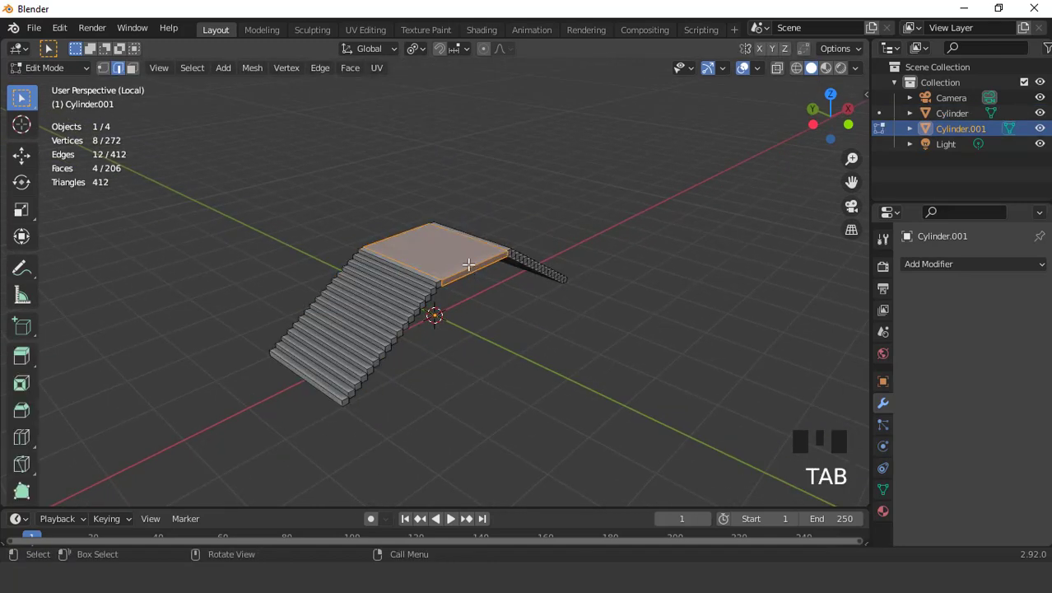
Step: Delete the underside faces of all the stair blocks and the deck, and return to the full scene in Object Mode
{"action": "scroll", "coordinate": [468, 263], "scroll_direction": "up", "scroll_amount": 3}
{"action": "key", "text": "ctrl+KP_7"}
{"action": "scroll", "coordinate": [467, 263], "scroll_direction": "down", "scroll_amount": 2}
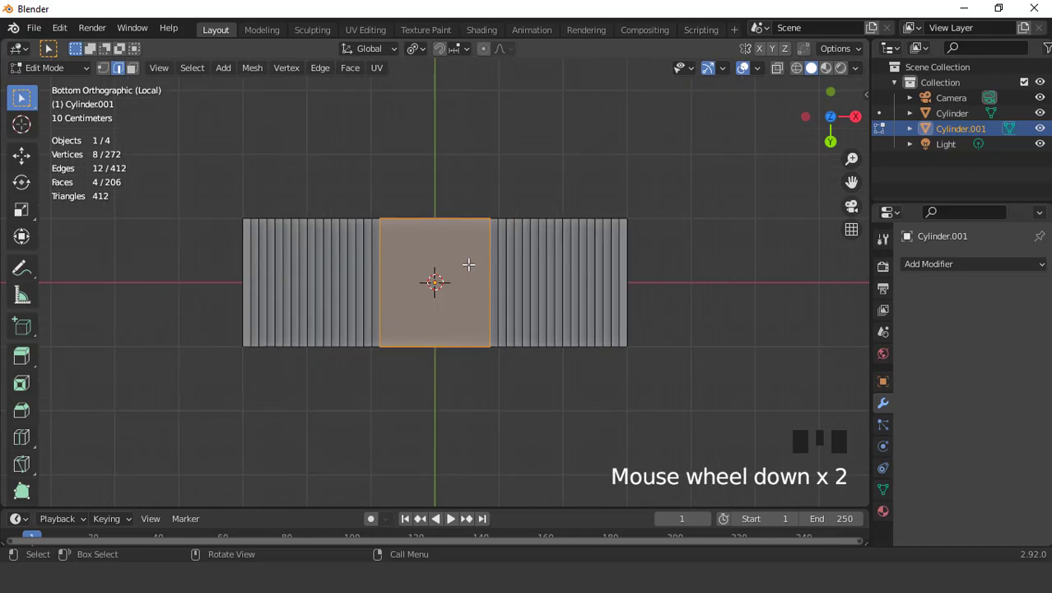
{"action": "key", "text": "3"}
{"action": "left_click_drag", "start_coordinate": [205, 250], "coordinate": [650, 302]}
{"action": "middle_click_drag", "start_coordinate": [652, 303], "coordinate": [556, 384]}
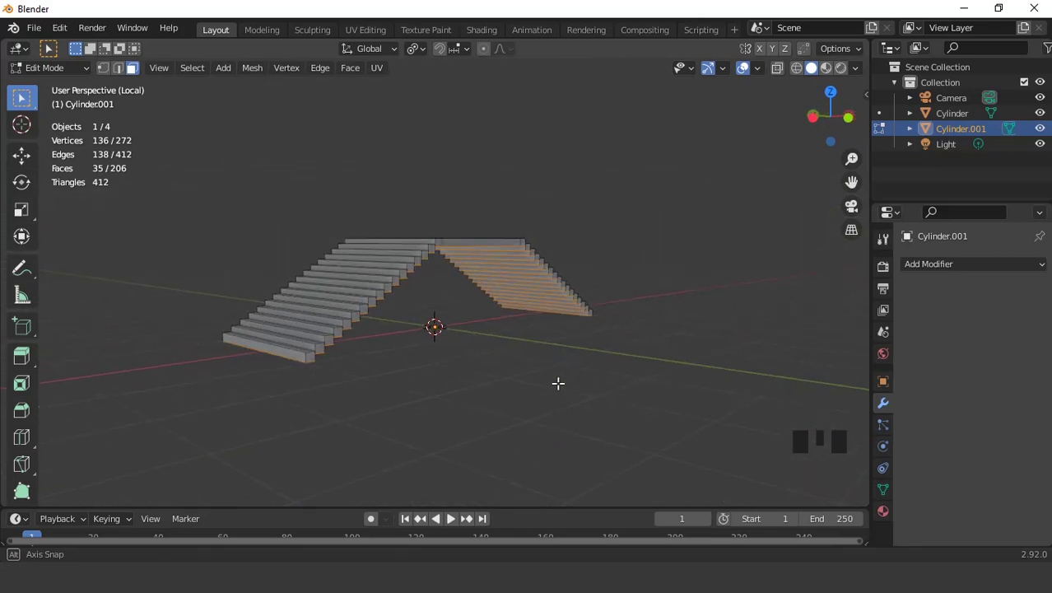
{"action": "scroll", "coordinate": [462, 211], "scroll_direction": "up", "scroll_amount": 3}
{"action": "key", "text": "x"}
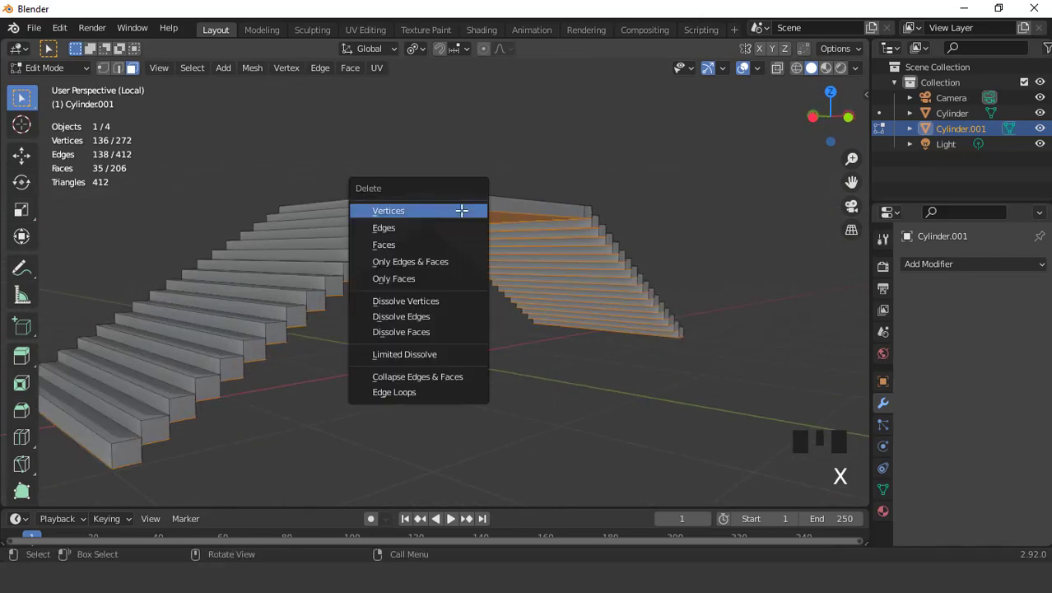
{"action": "left_click", "coordinate": [411, 246]}
{"action": "scroll", "coordinate": [443, 287], "scroll_direction": "down", "scroll_amount": 3}
{"action": "middle_click_drag", "start_coordinate": [443, 286], "coordinate": [405, 297]}
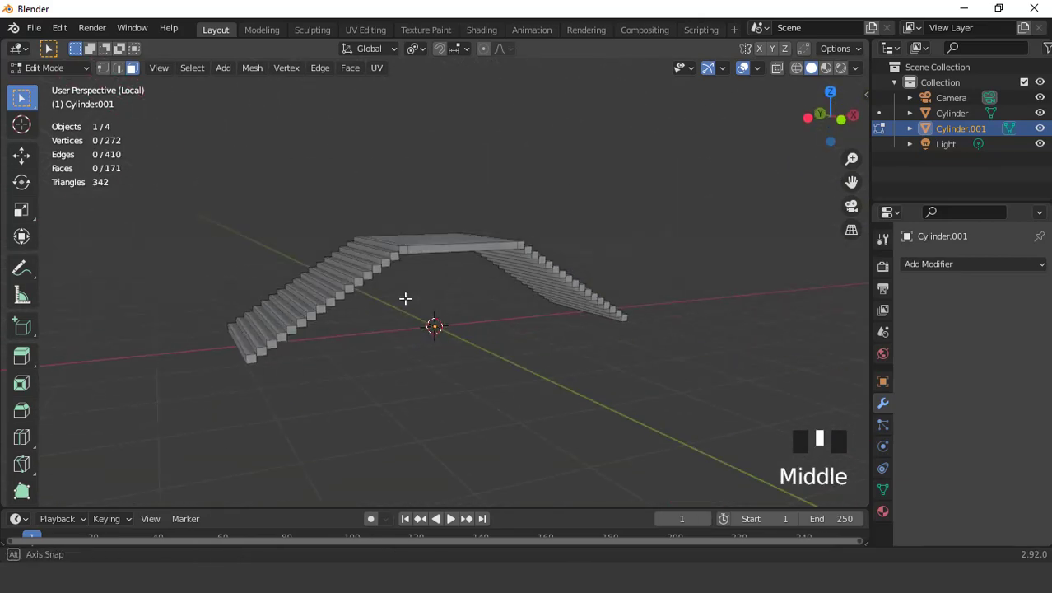
{"action": "key", "text": "Tab"}
{"action": "key", "text": "KP_Divide"}
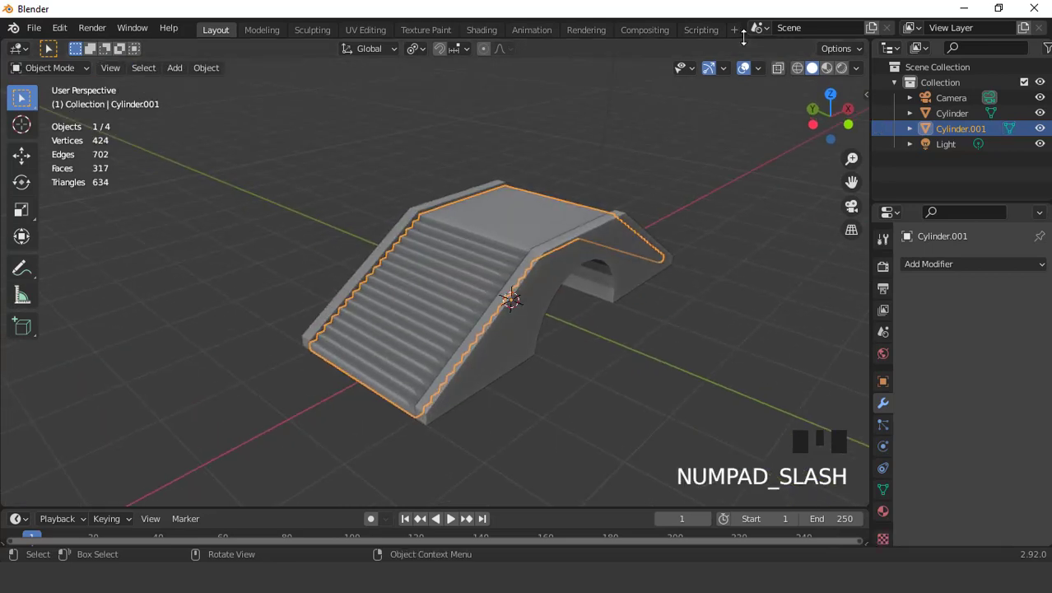
Step: Inspect the whole bridge with viewport overlays hidden and restore the overlays
{"action": "left_click", "coordinate": [744, 68]}
{"action": "middle_click_drag", "start_coordinate": [634, 222], "coordinate": [620, 188]}
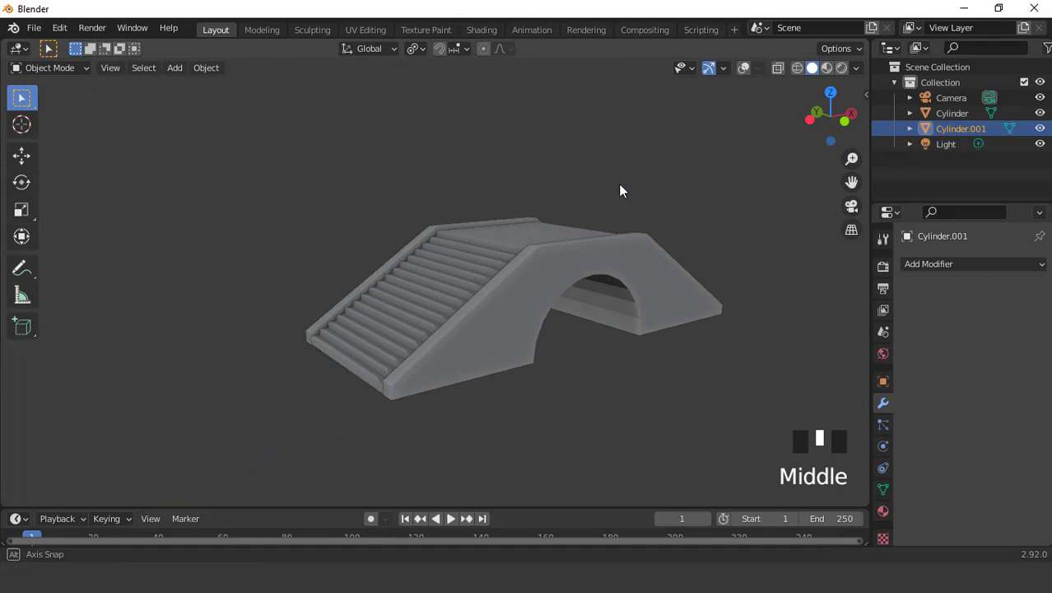
{"action": "left_click", "coordinate": [745, 69]}
{"action": "scroll", "coordinate": [510, 238], "scroll_direction": "down", "scroll_amount": 3}
{"action": "scroll", "coordinate": [512, 251], "scroll_direction": "up", "scroll_amount": 3}
Step: Duplicate the three top faces of the bridge body's -Y side wall and raise the copy about 0.216 m along Z
{"action": "left_click", "coordinate": [513, 265]}
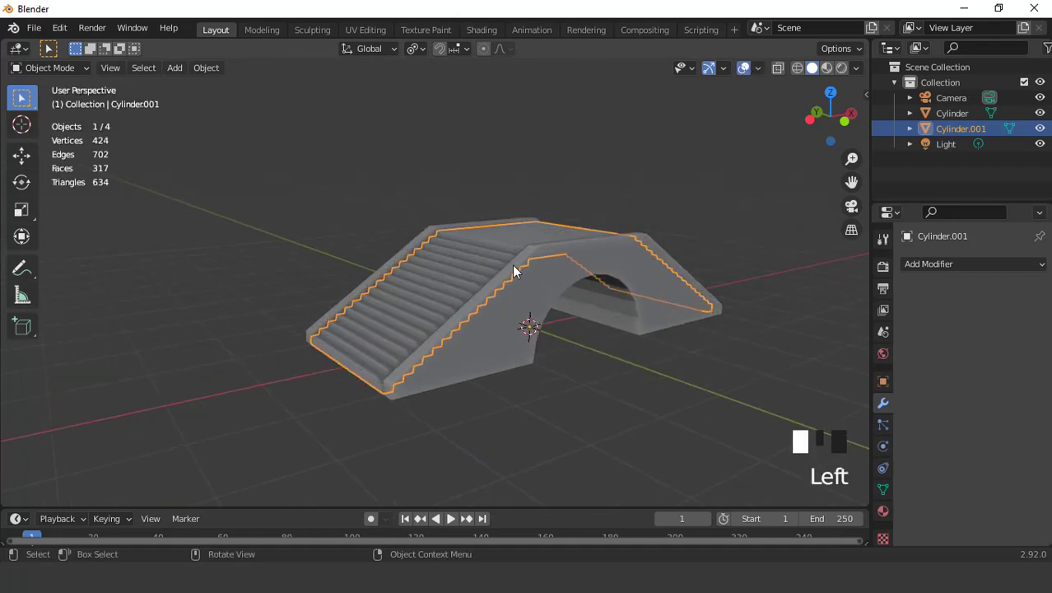
{"action": "scroll", "coordinate": [513, 265], "scroll_direction": "up", "scroll_amount": 2}
{"action": "key", "text": "Tab"}
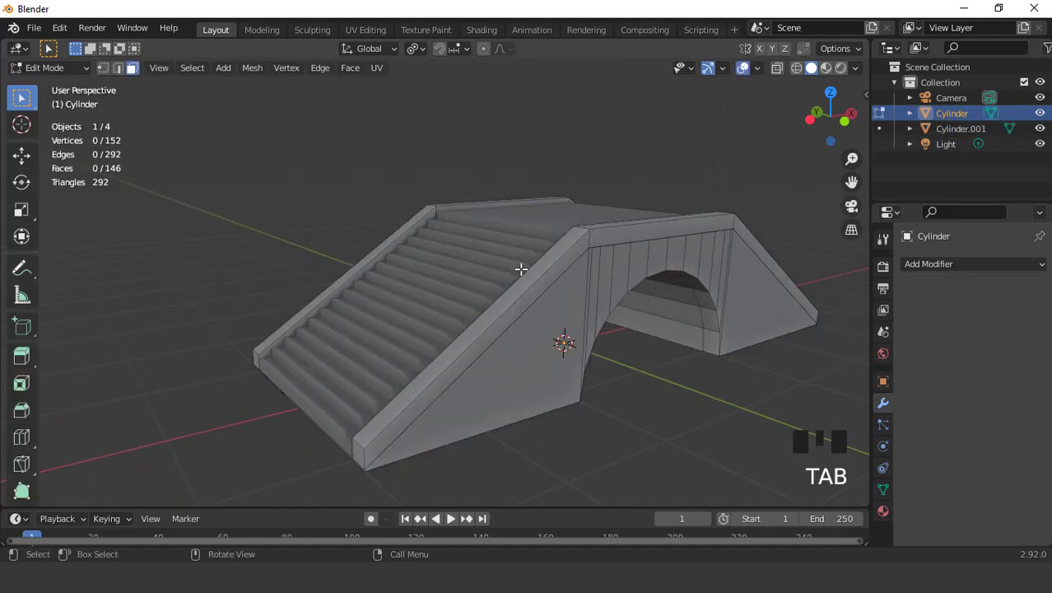
{"action": "left_click", "coordinate": [527, 273]}
{"action": "middle_click_drag", "start_coordinate": [622, 248], "coordinate": [508, 315]}
{"action": "left_click", "coordinate": [508, 315], "text": "shift"}
{"action": "left_click", "coordinate": [568, 344], "text": "shift"}
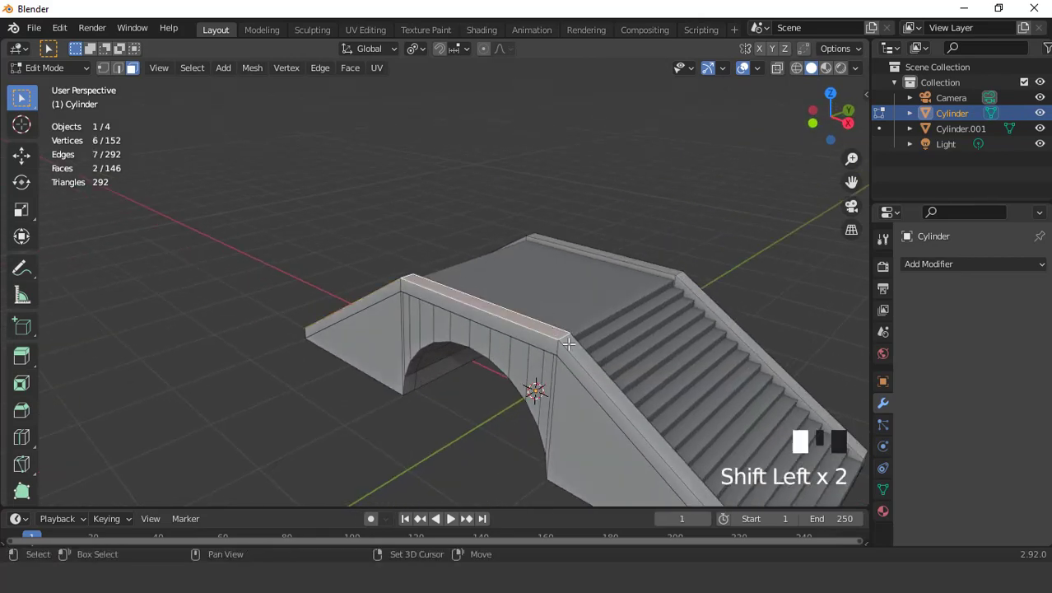
{"action": "key", "text": "KP_1"}
{"action": "scroll", "coordinate": [568, 225], "scroll_direction": "up", "scroll_amount": 1}
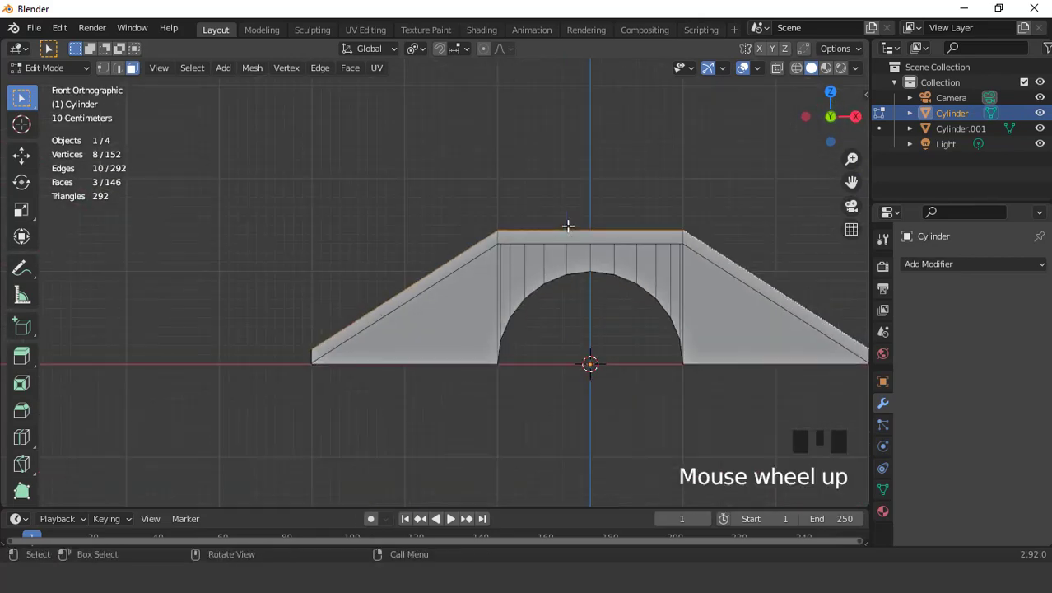
{"action": "key", "text": "shift+d"}
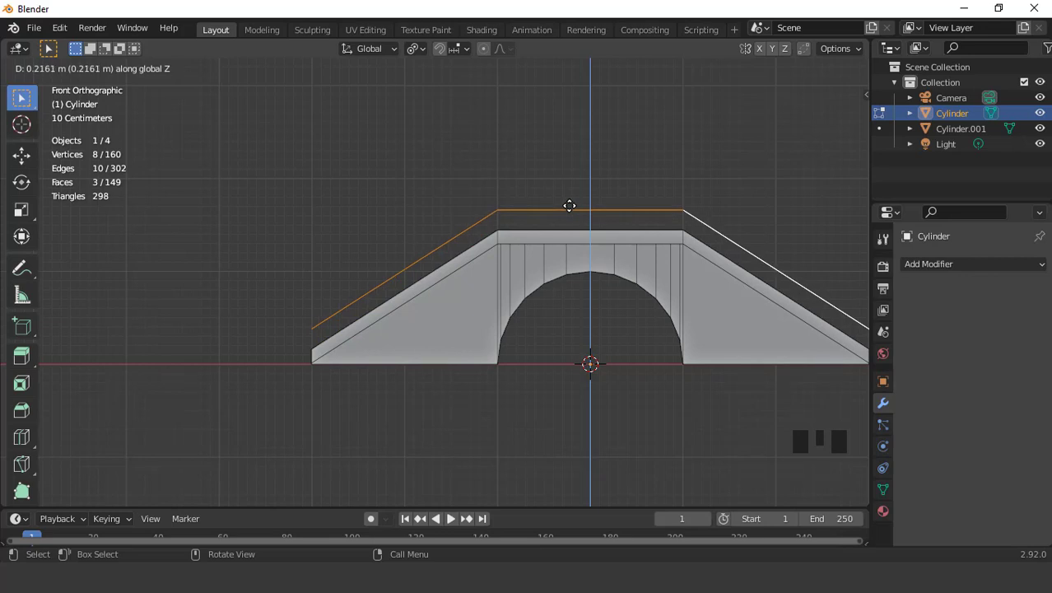
{"action": "left_click", "coordinate": [570, 205]}
Step: Scale the duplicated strip along Y to about 0.576 to make it narrower than the wall
{"action": "key", "text": "KP_7"}
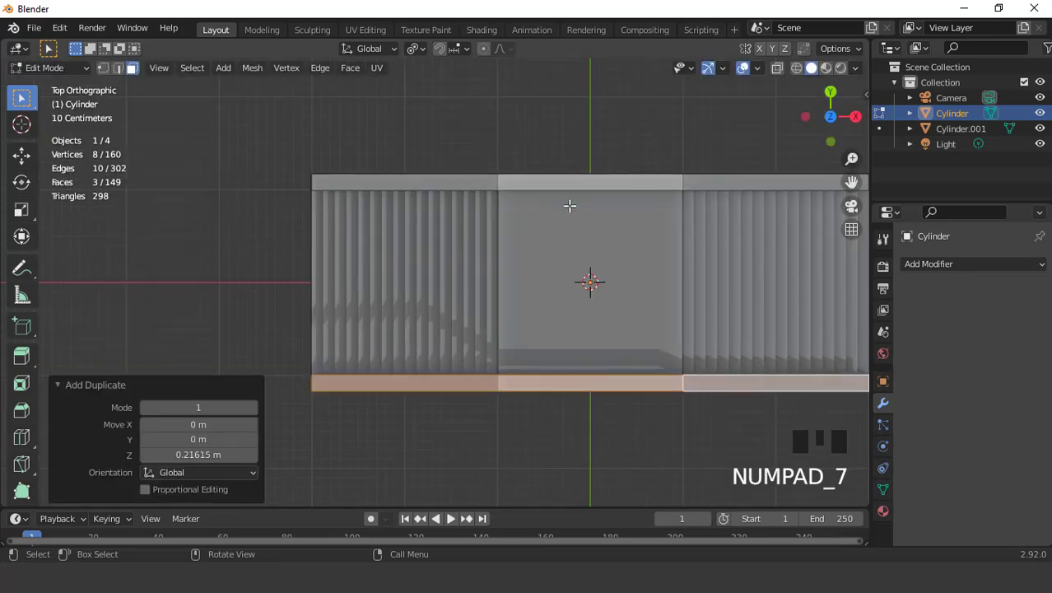
{"action": "scroll", "coordinate": [570, 205], "scroll_direction": "down", "scroll_amount": 3}
{"action": "scroll", "coordinate": [708, 325], "scroll_direction": "up", "scroll_amount": 2}
{"action": "key", "text": "s"}
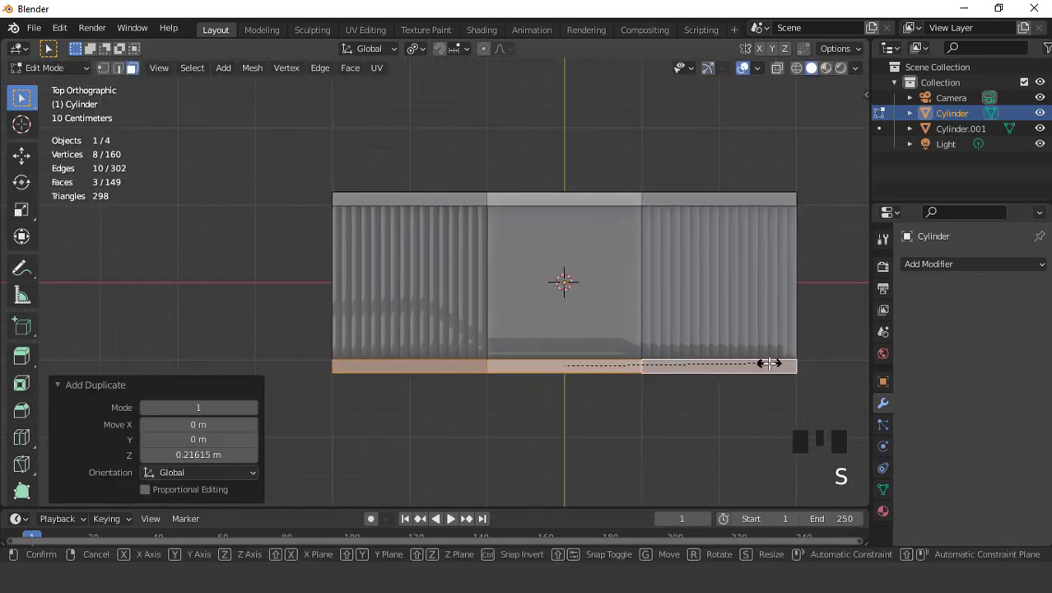
{"action": "key", "text": "y"}
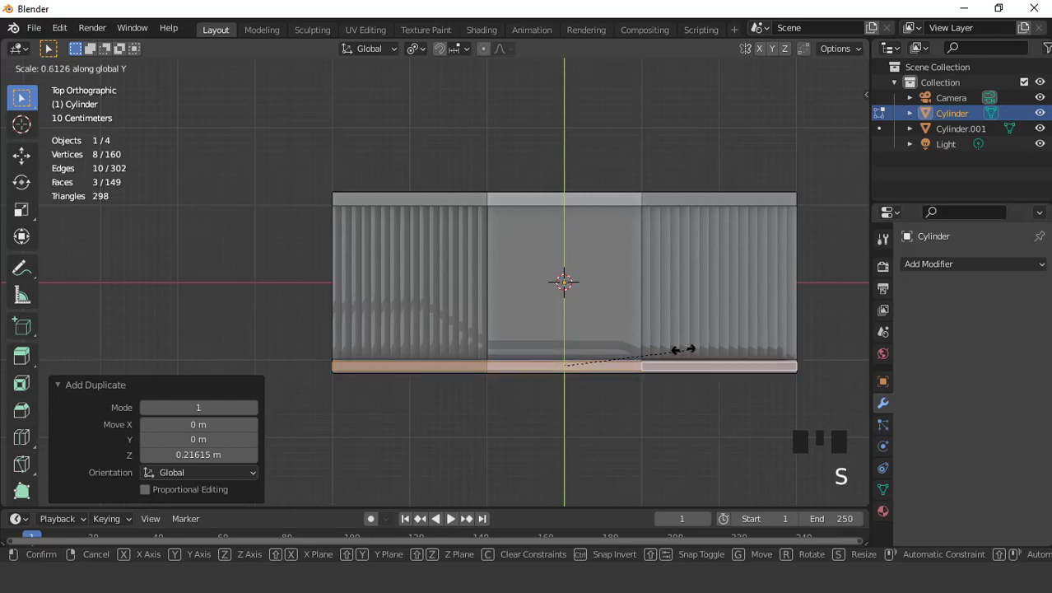
{"action": "left_click", "coordinate": [682, 343]}
{"action": "middle_click_drag", "start_coordinate": [682, 343], "coordinate": [618, 193]}
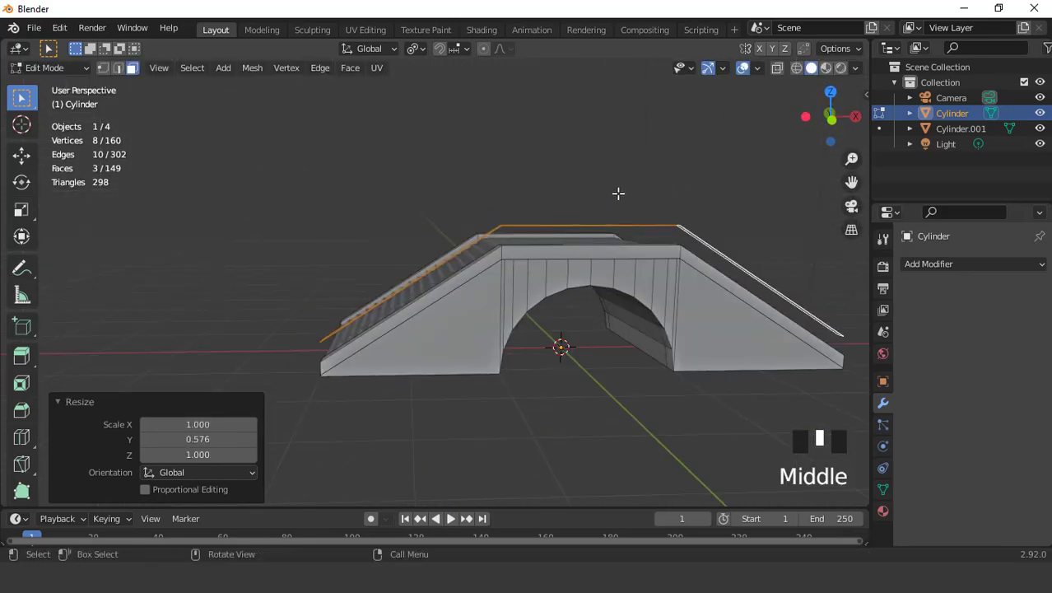
Step: Extrude the narrowed strip about 0.075 m along its normal to give the handrail thickness
{"action": "key", "text": "KP_1"}
{"action": "scroll", "coordinate": [618, 193], "scroll_direction": "up", "scroll_amount": 3}
{"action": "key", "text": "e"}
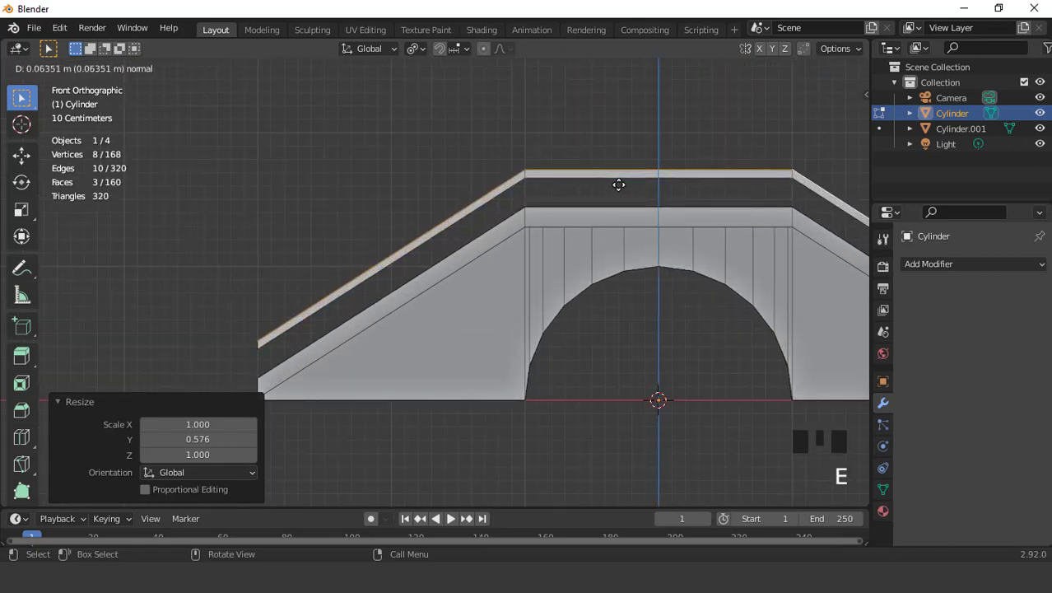
{"action": "left_click", "coordinate": [618, 182]}
Step: Add three evenly spaced loop cuts across the handrail's sloping section on the -X side, without sliding them
{"action": "scroll", "coordinate": [463, 202], "scroll_direction": "down", "scroll_amount": 4}
{"action": "middle_click_drag", "start_coordinate": [462, 202], "coordinate": [516, 218]}
{"action": "scroll", "coordinate": [500, 218], "scroll_direction": "up", "scroll_amount": 5}
{"action": "scroll", "coordinate": [497, 249], "scroll_direction": "up", "scroll_amount": 2}
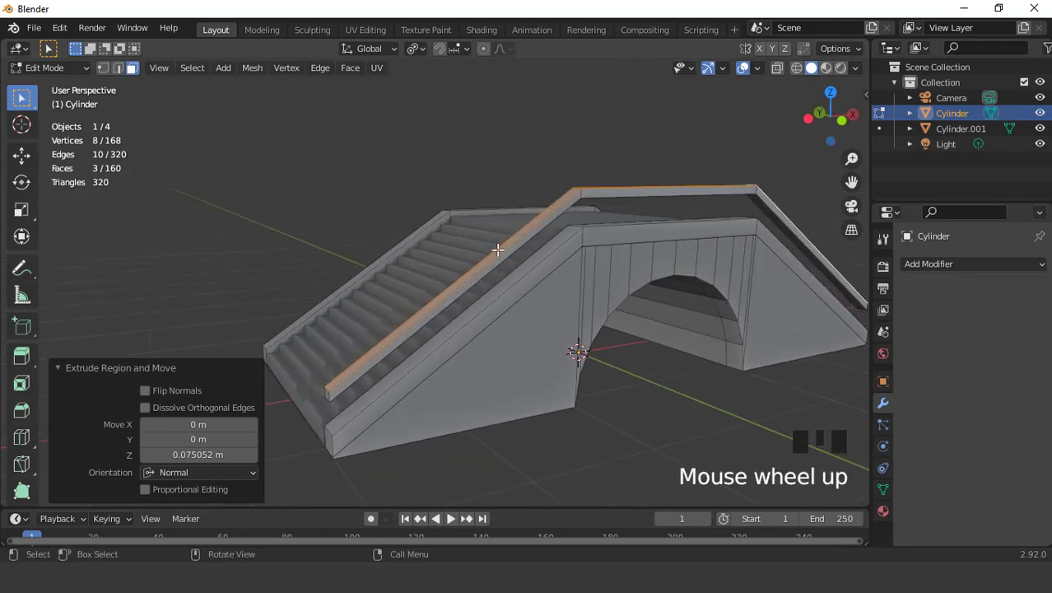
{"action": "key", "text": "ctrl+r"}
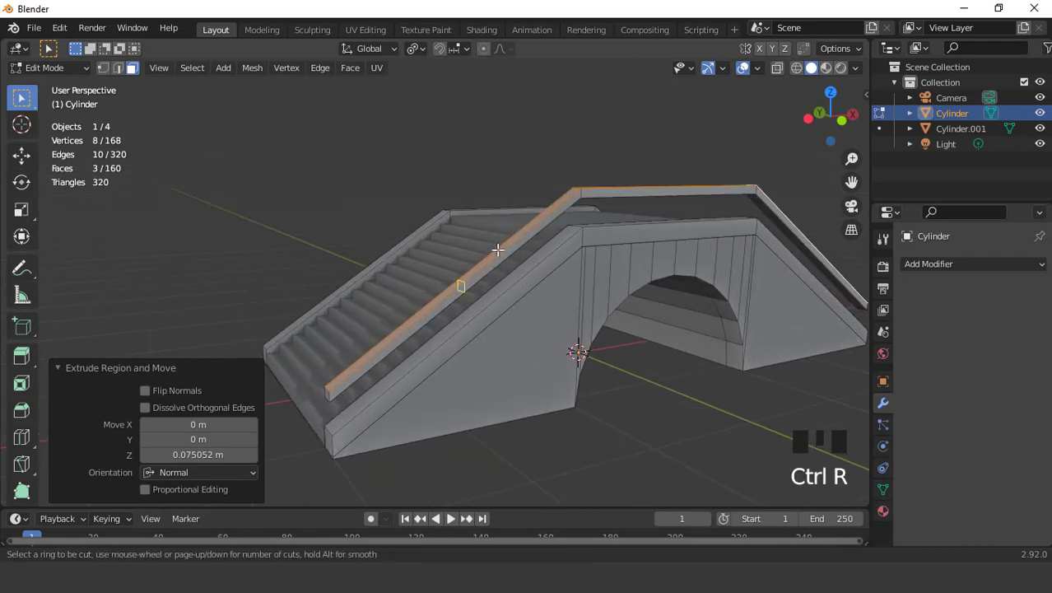
{"action": "left_click", "coordinate": [497, 249]}
{"action": "right_click", "coordinate": [524, 242]}
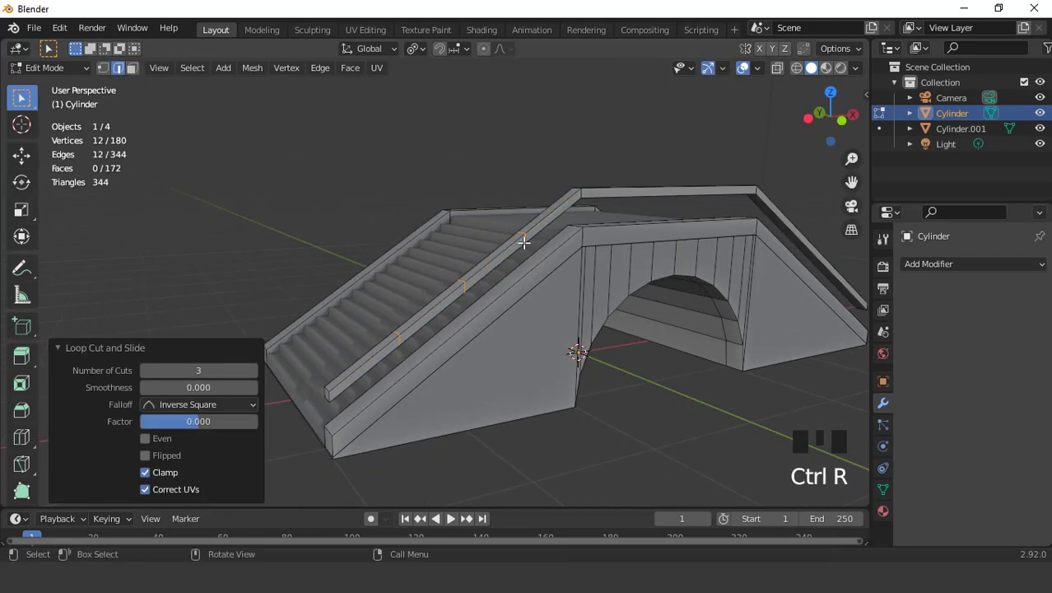
Step: Add one centred loop cut to the handrail's level section and three evenly spaced cuts to the +X sloping section
{"action": "middle_click_drag", "start_coordinate": [523, 242], "coordinate": [574, 235]}
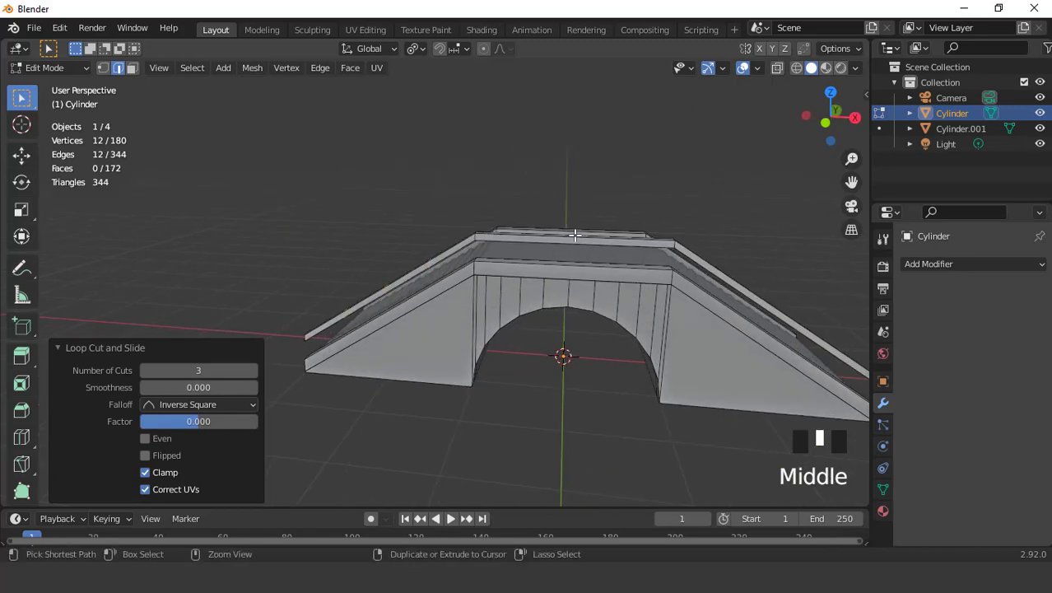
{"action": "key", "text": "ctrl+r"}
{"action": "left_click", "coordinate": [575, 234]}
{"action": "right_click", "coordinate": [576, 234]}
{"action": "middle_click_drag", "start_coordinate": [661, 279], "coordinate": [711, 308]}
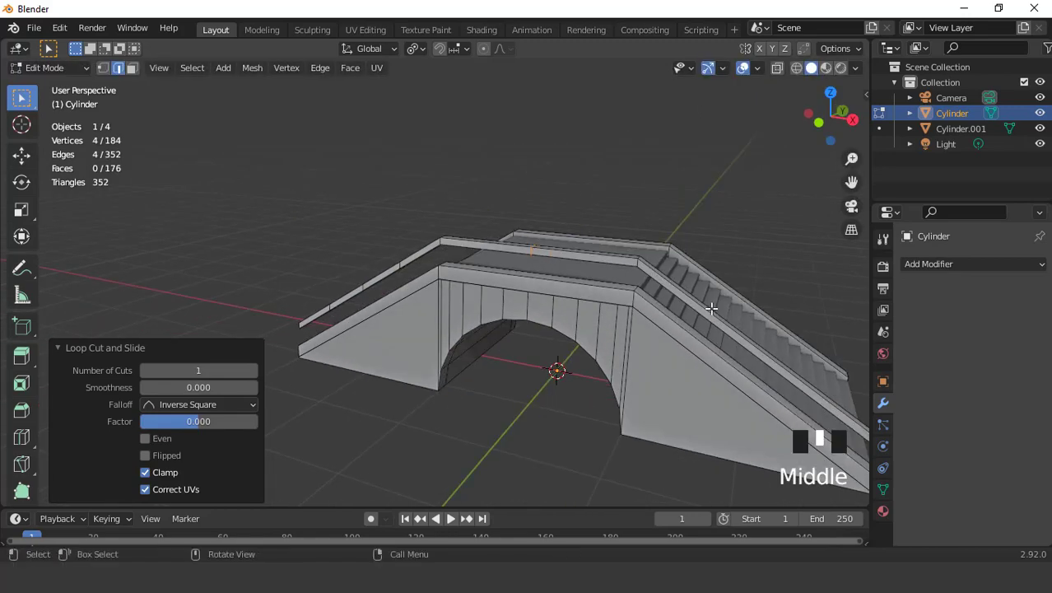
{"action": "key", "text": "ctrl+r"}
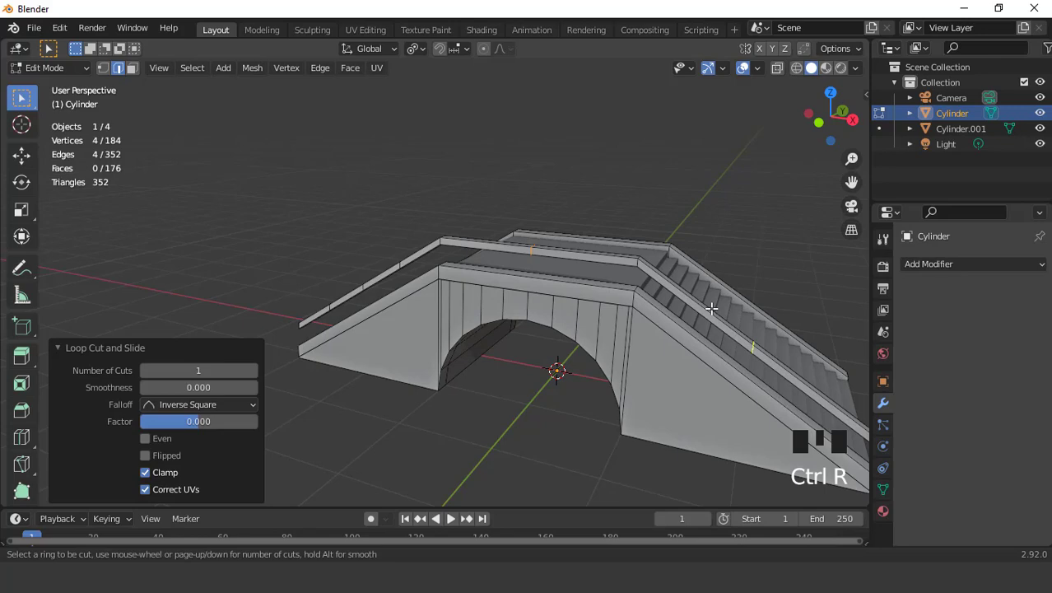
{"action": "scroll", "coordinate": [711, 308], "scroll_direction": "up", "scroll_amount": 1}
{"action": "left_click", "coordinate": [711, 307]}
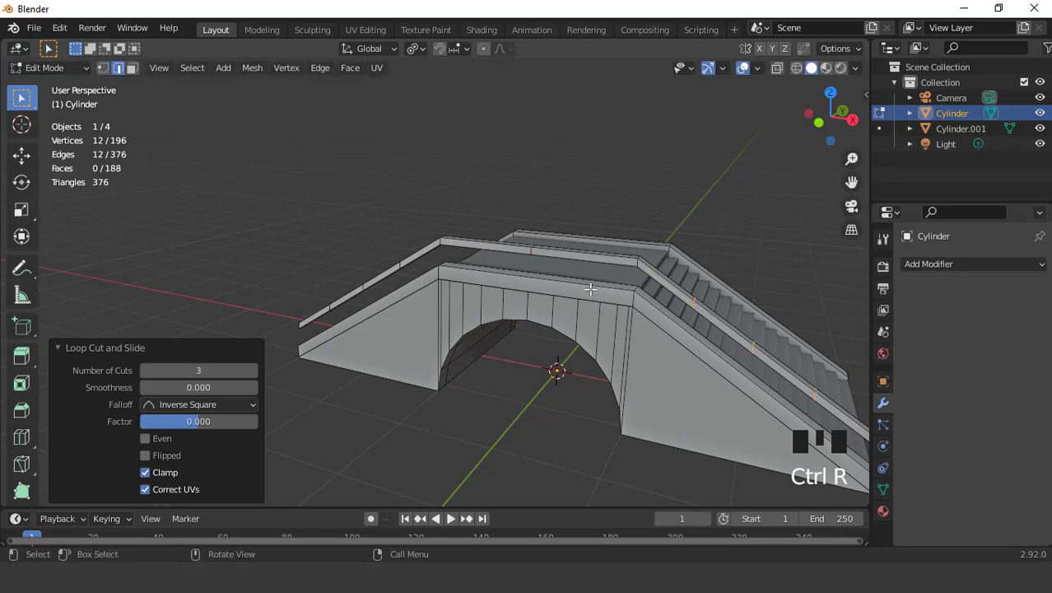
Step: Duplicate in place the eleven lower outer vertices along the handrail, separate the copy into its own object and return to Object Mode
{"action": "scroll", "coordinate": [587, 251], "scroll_direction": "down", "scroll_amount": 2}
{"action": "middle_click_drag", "start_coordinate": [586, 251], "coordinate": [656, 254]}
{"action": "scroll", "coordinate": [577, 228], "scroll_direction": "up", "scroll_amount": 3}
{"action": "middle_click_drag", "start_coordinate": [577, 228], "coordinate": [460, 237]}
{"action": "scroll", "coordinate": [460, 238], "scroll_direction": "up", "scroll_amount": 2}
{"action": "key", "text": "1"}
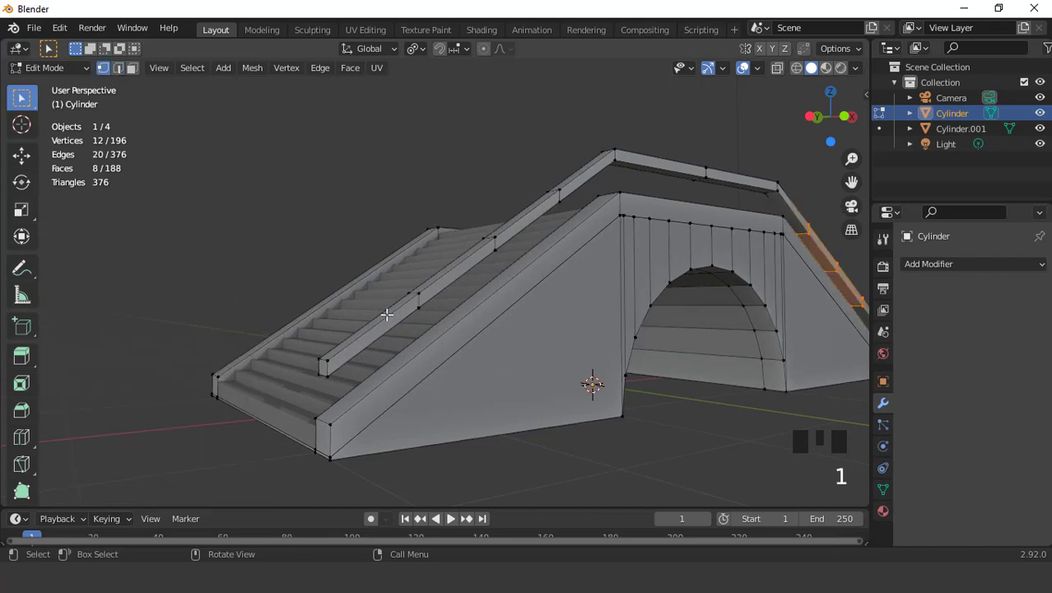
{"action": "left_click", "coordinate": [333, 373]}
{"action": "left_click", "coordinate": [510, 244], "text": "shift"}
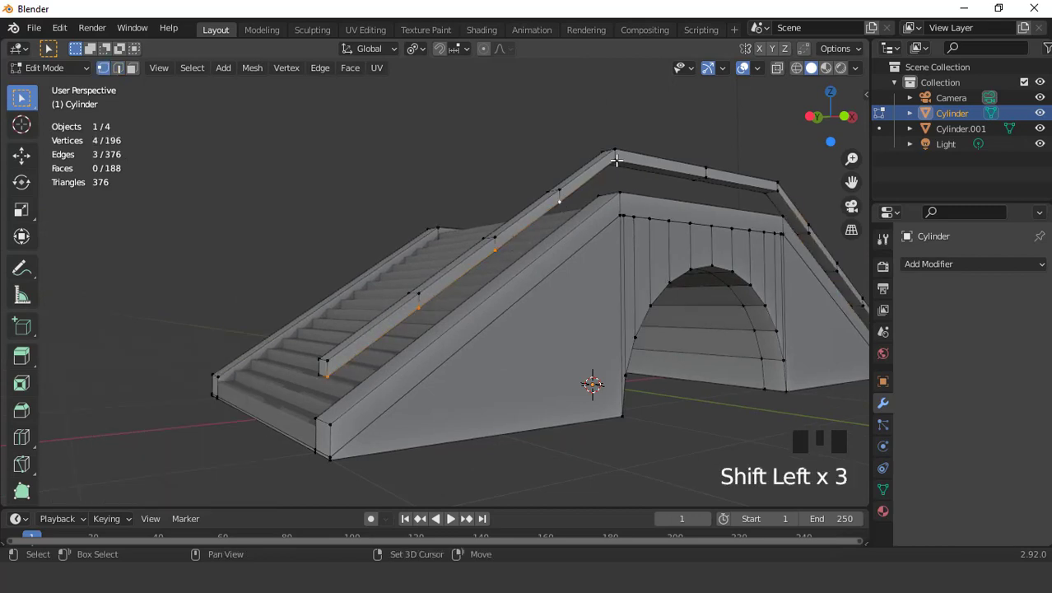
{"action": "middle_click_drag", "start_coordinate": [673, 228], "coordinate": [620, 200]}
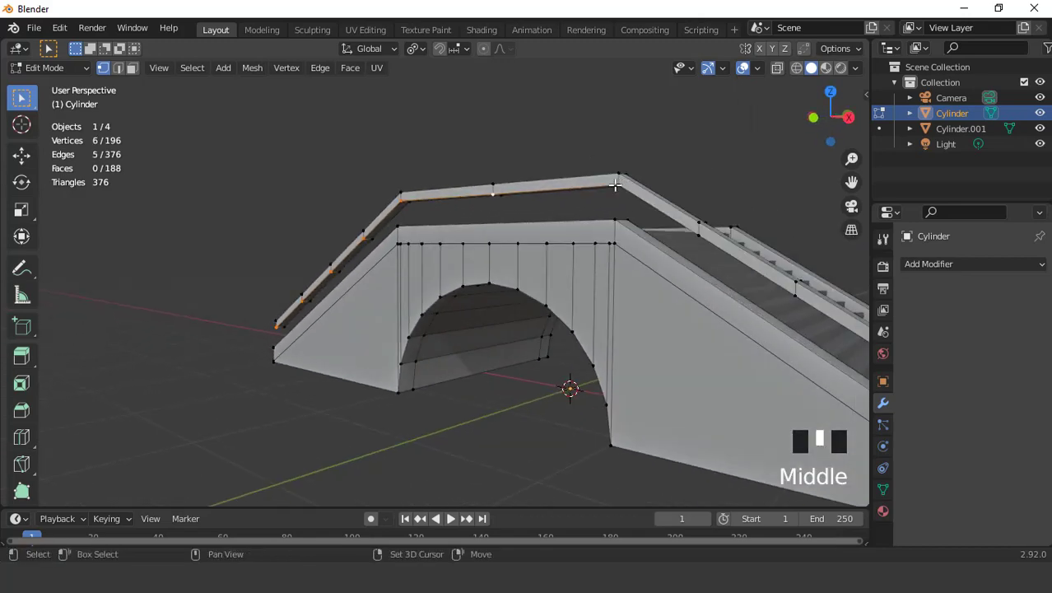
{"action": "left_click", "coordinate": [698, 238], "text": "shift"}
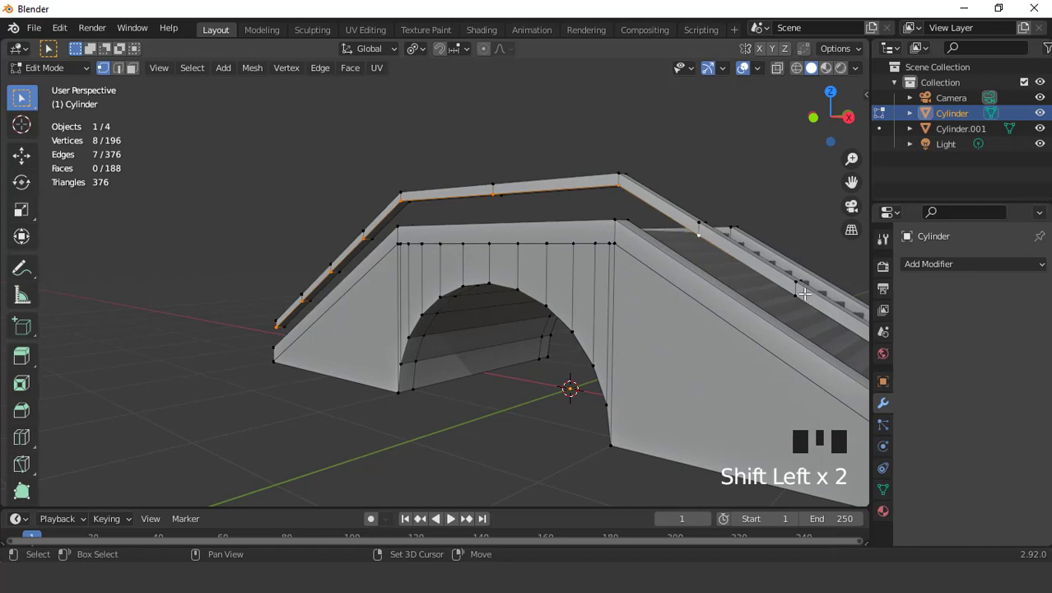
{"action": "scroll", "coordinate": [705, 277], "scroll_direction": "down", "scroll_amount": 2}
{"action": "middle_click_drag", "start_coordinate": [704, 277], "coordinate": [663, 252]}
{"action": "scroll", "coordinate": [662, 250], "scroll_direction": "up", "scroll_amount": 1}
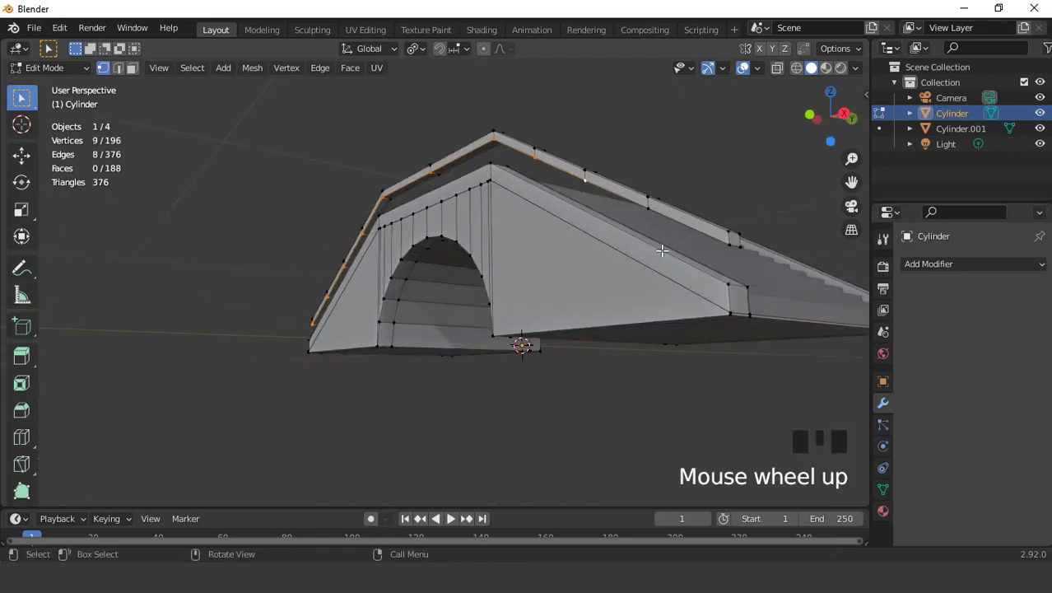
{"action": "left_click", "coordinate": [648, 220], "text": "shift"}
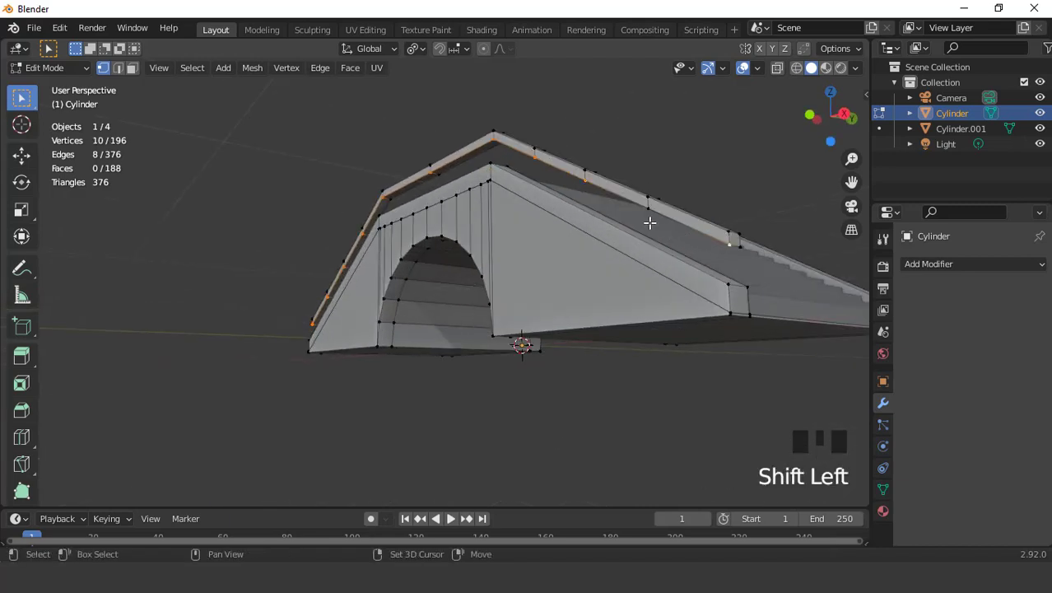
{"action": "left_click", "coordinate": [648, 204], "text": "shift"}
{"action": "scroll", "coordinate": [648, 206], "scroll_direction": "down", "scroll_amount": 3}
{"action": "middle_click_drag", "start_coordinate": [648, 206], "coordinate": [660, 288]}
{"action": "scroll", "coordinate": [659, 289], "scroll_direction": "up", "scroll_amount": 4}
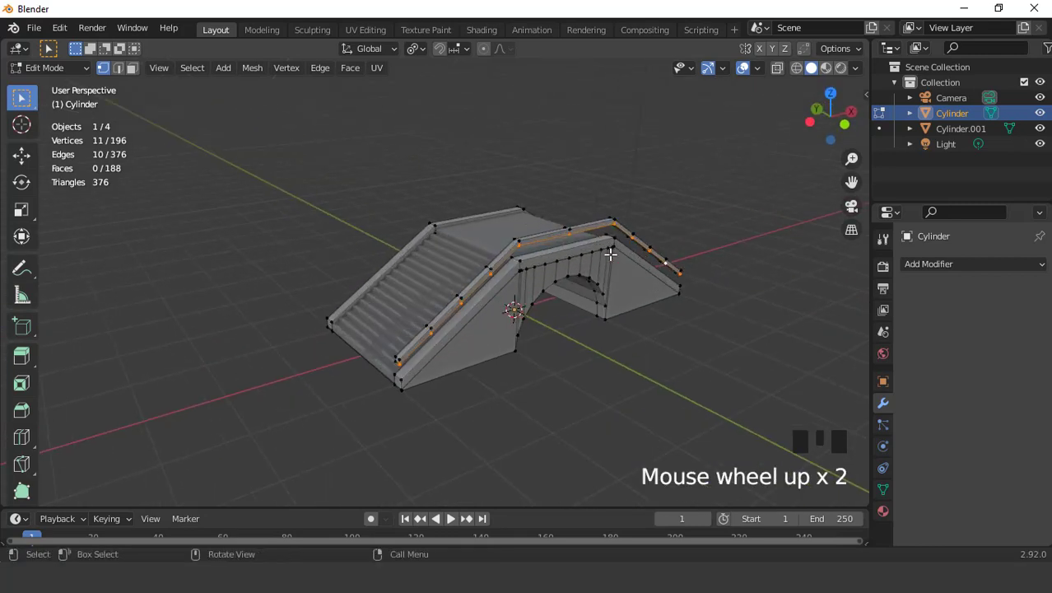
{"action": "key", "text": "shift+d"}
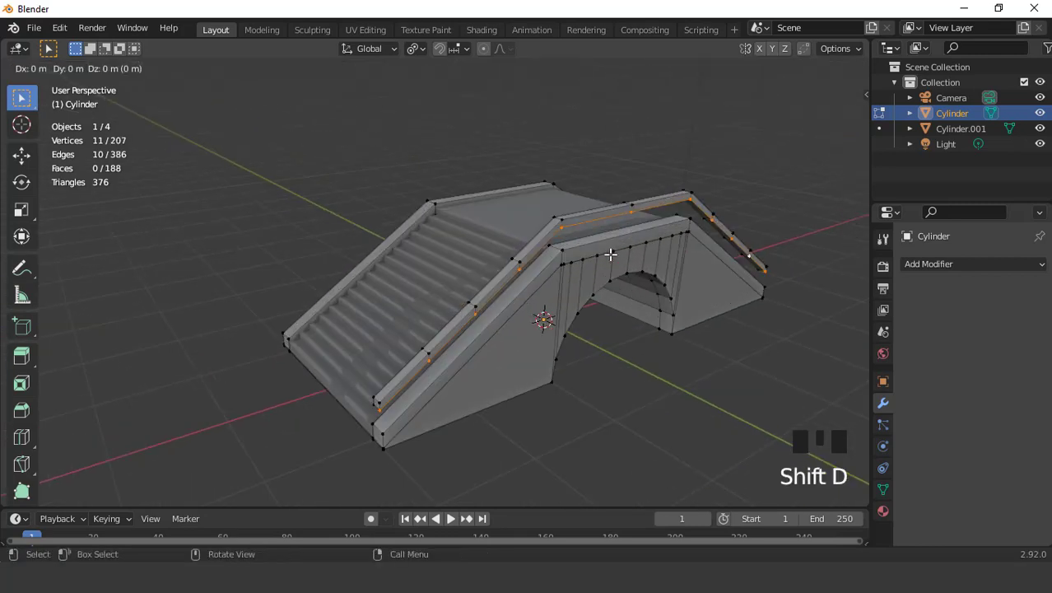
{"action": "left_click", "coordinate": [609, 254]}
{"action": "key", "text": "p"}
{"action": "left_click", "coordinate": [609, 254]}
{"action": "key", "text": "Tab"}
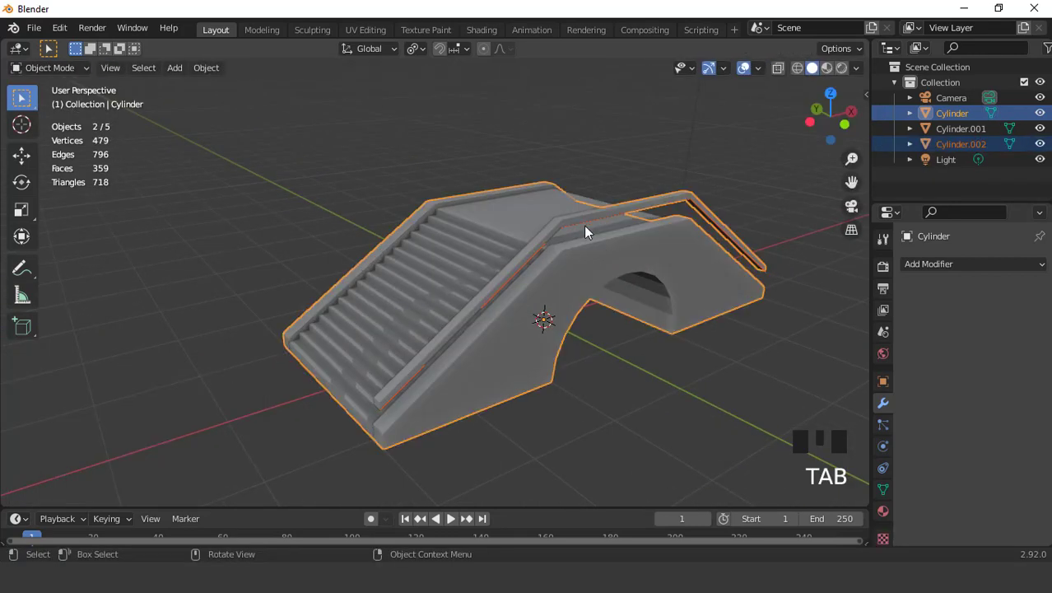
Step: Delete only the edges and faces of the separated handrail line, keeping its vertices as loose points, and return to Object Mode
{"action": "left_click", "coordinate": [581, 220]}
{"action": "key", "text": "Tab"}
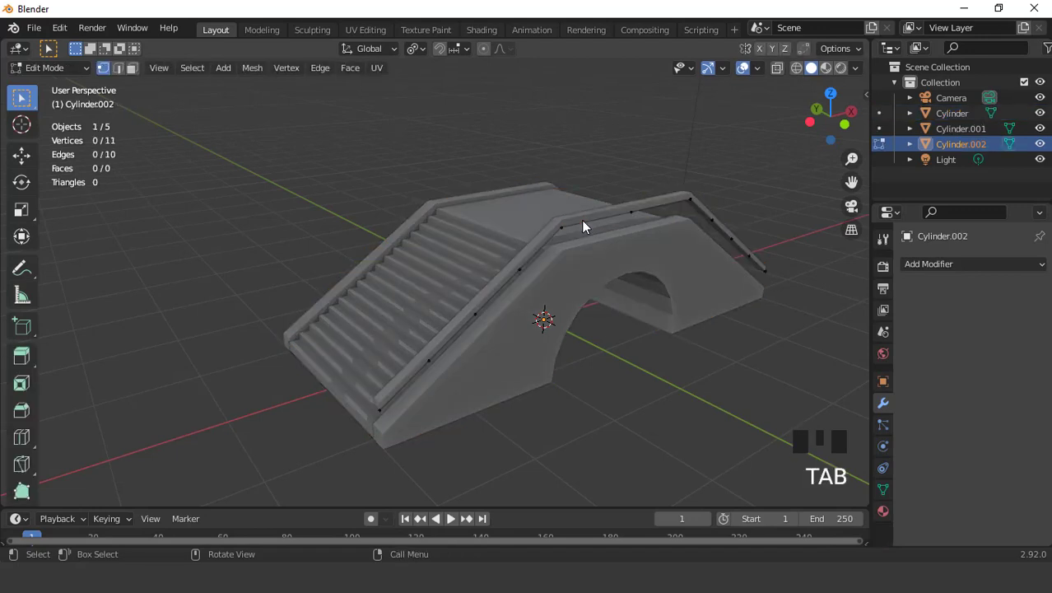
{"action": "key", "text": "a"}
{"action": "scroll", "coordinate": [581, 220], "scroll_direction": "up", "scroll_amount": 2}
{"action": "key", "text": "x"}
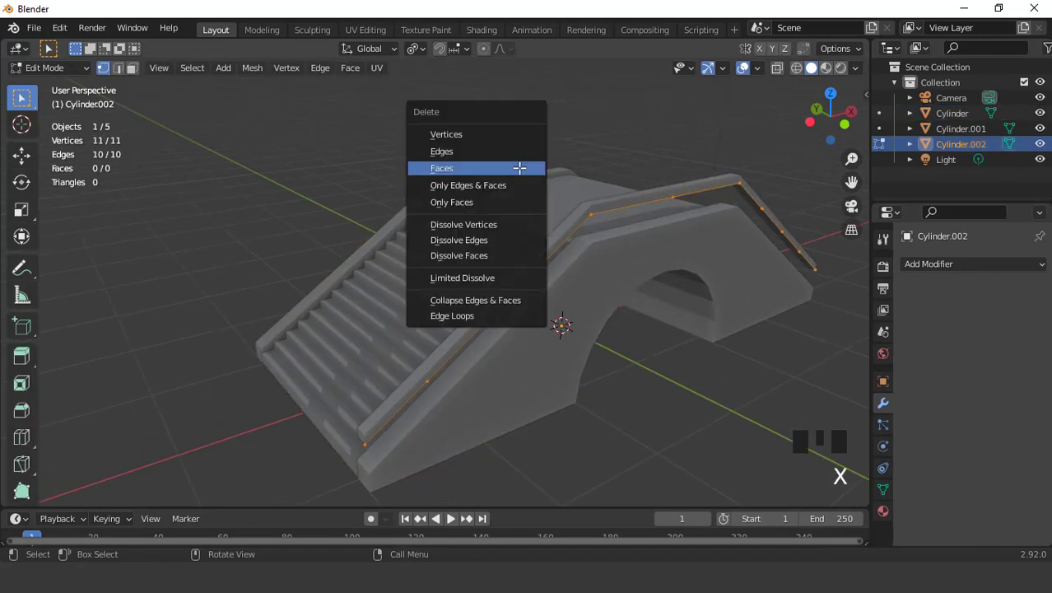
{"action": "left_click", "coordinate": [490, 184]}
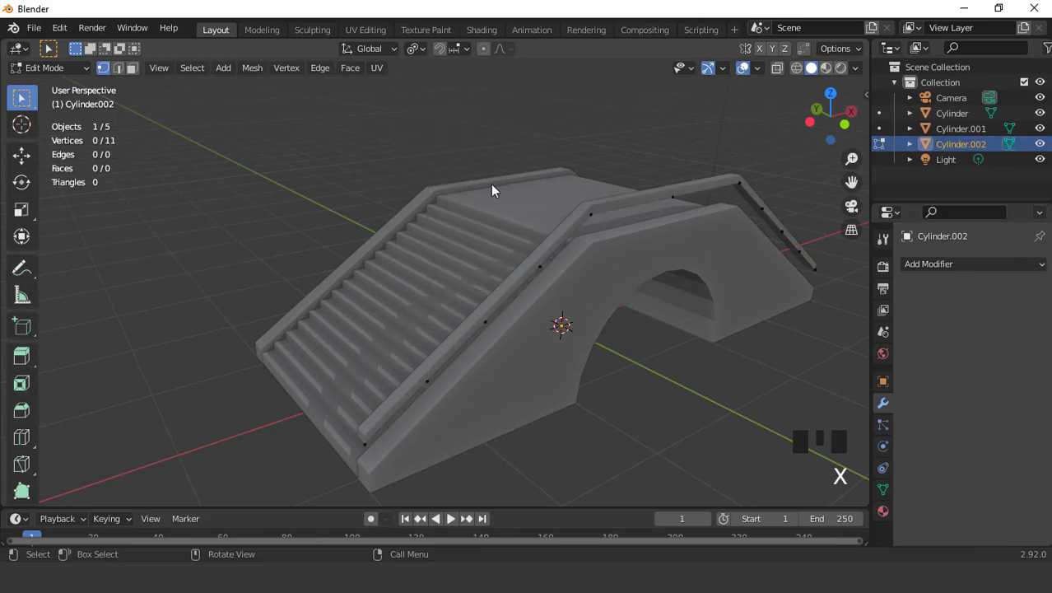
{"action": "key", "text": "Tab"}
Step: Add a Skin modifier to the loose-vertex object
{"action": "scroll", "coordinate": [504, 193], "scroll_direction": "down", "scroll_amount": 2}
{"action": "middle_click_drag", "start_coordinate": [505, 198], "coordinate": [523, 245]}
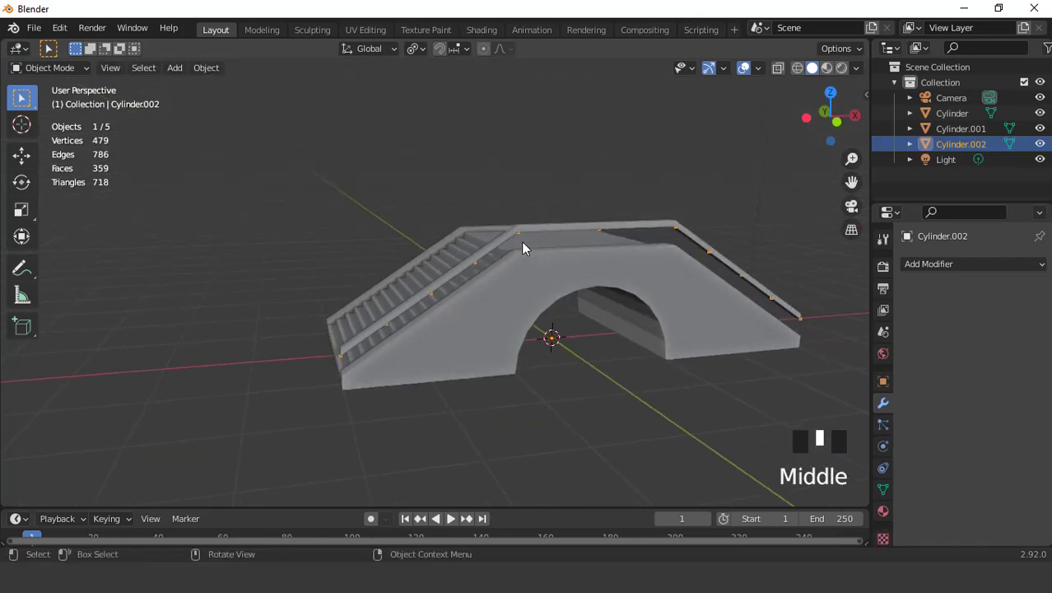
{"action": "scroll", "coordinate": [522, 247], "scroll_direction": "up", "scroll_amount": 2}
{"action": "left_click", "coordinate": [910, 263]}
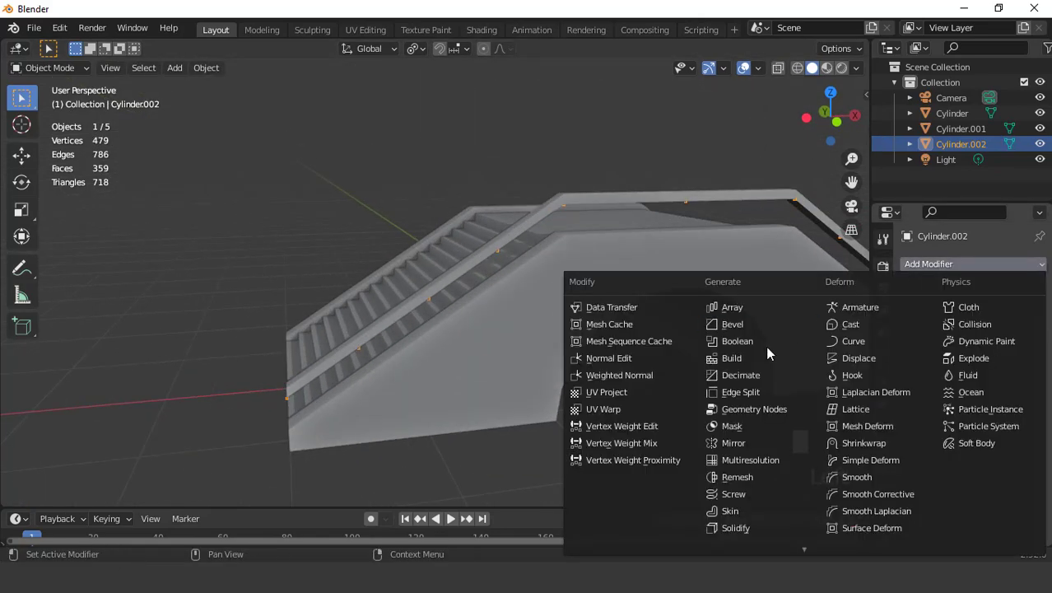
{"action": "left_click", "coordinate": [757, 509]}
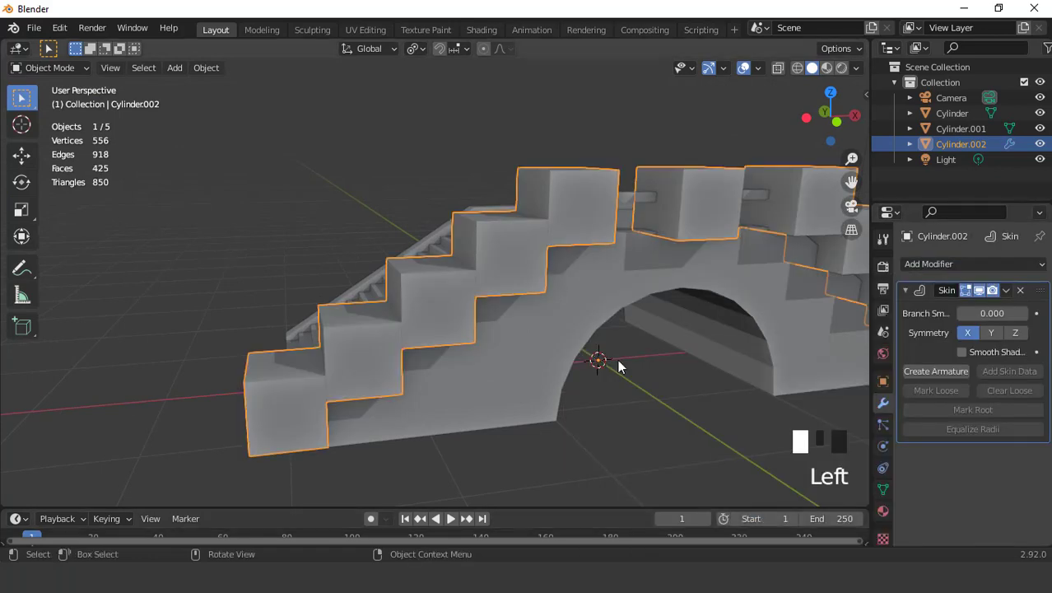
Step: In Edit Mode, select all eleven loose vertices and shrink their skin radius to about 0.149
{"action": "scroll", "coordinate": [537, 268], "scroll_direction": "down", "scroll_amount": 3}
{"action": "middle_click_drag", "start_coordinate": [537, 268], "coordinate": [547, 287]}
{"action": "scroll", "coordinate": [547, 287], "scroll_direction": "up", "scroll_amount": 2}
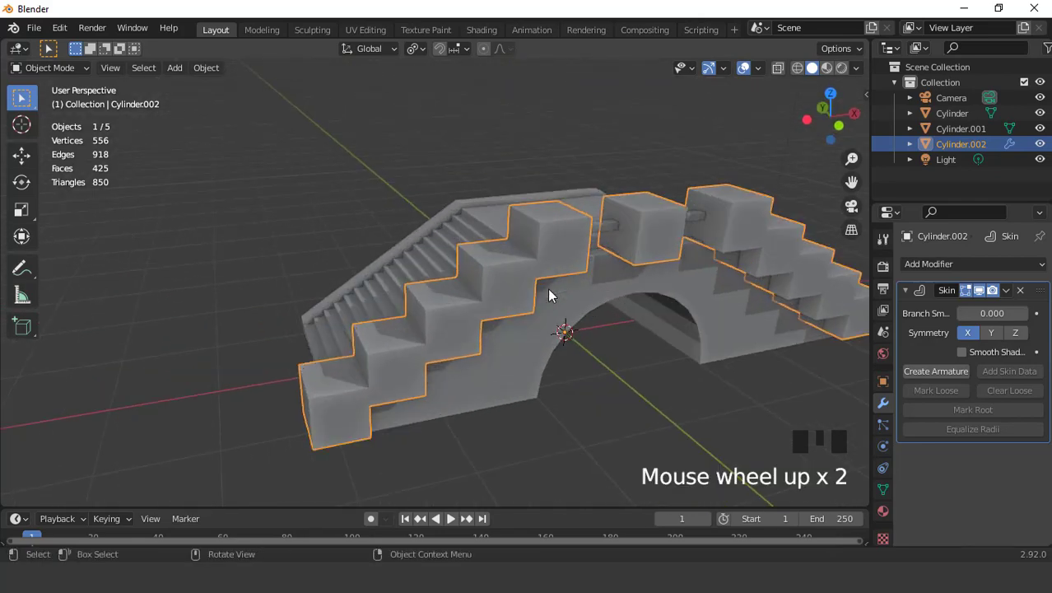
{"action": "key", "text": "Tab"}
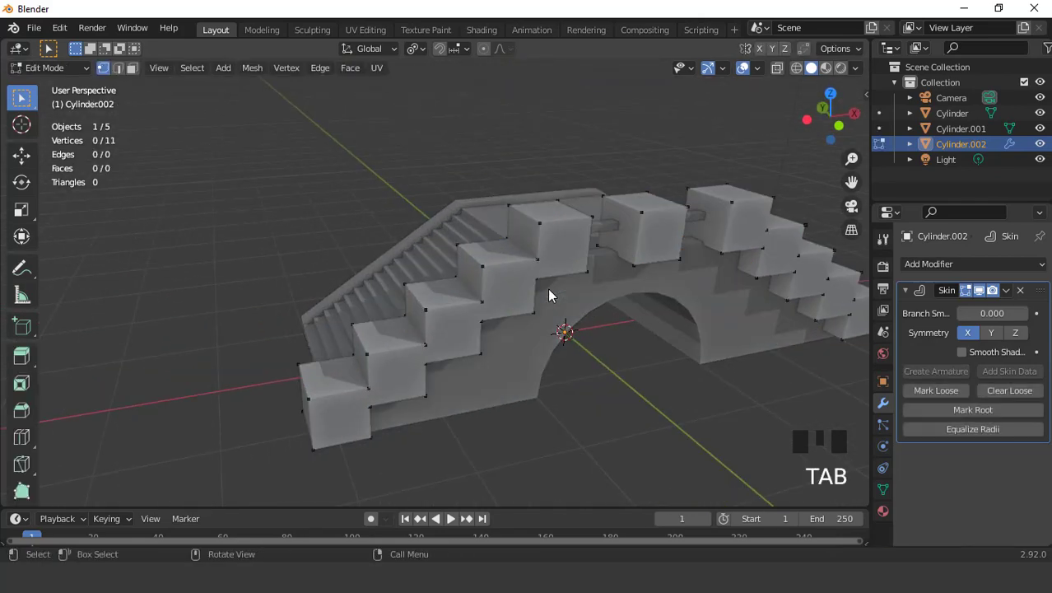
{"action": "key", "text": "ctrl+a"}
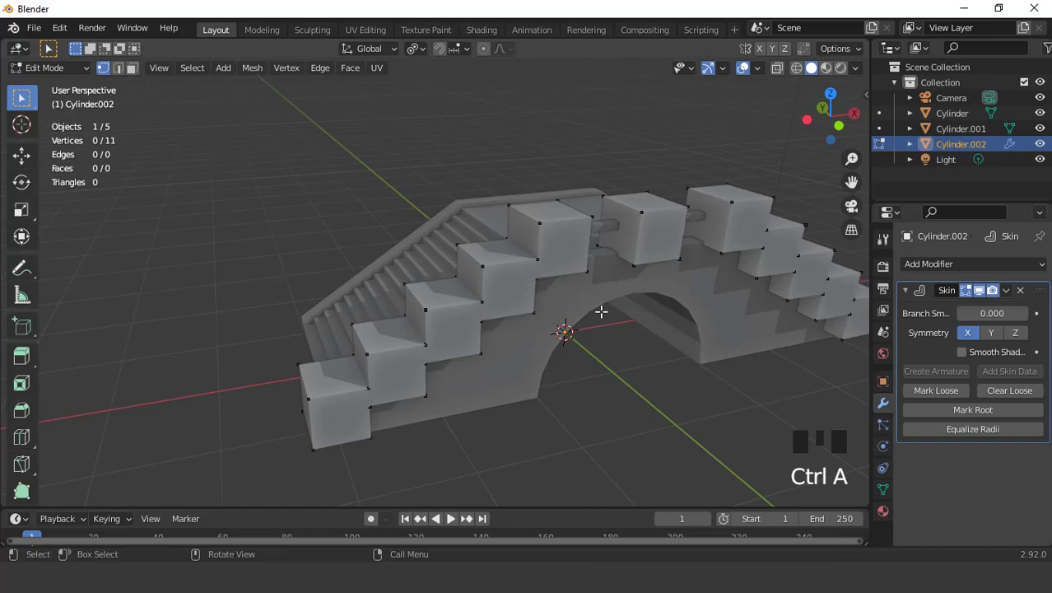
{"action": "key", "text": "ctrl+a"}
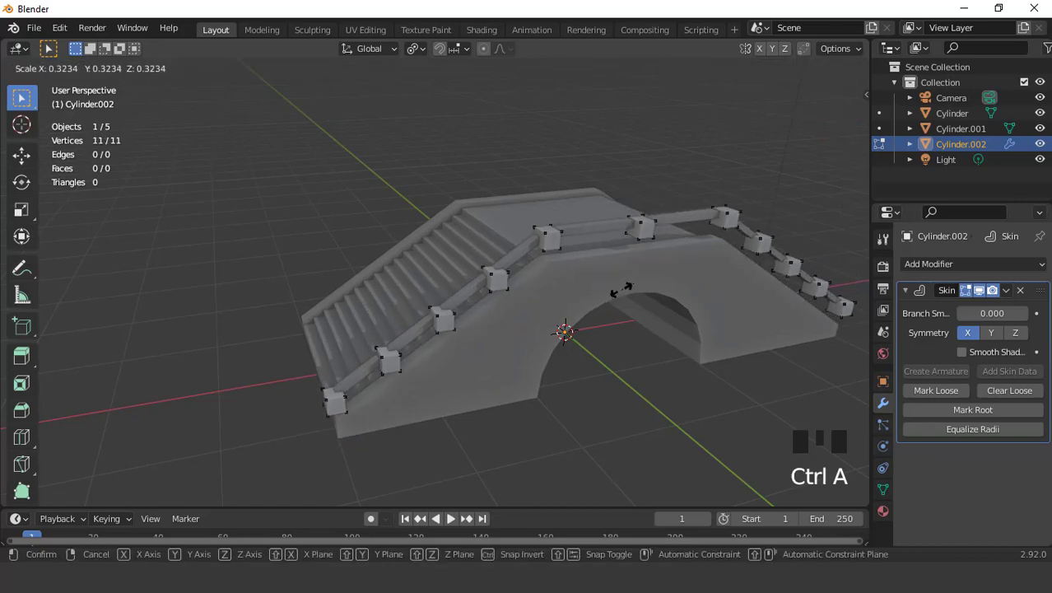
{"action": "left_click", "coordinate": [627, 284]}
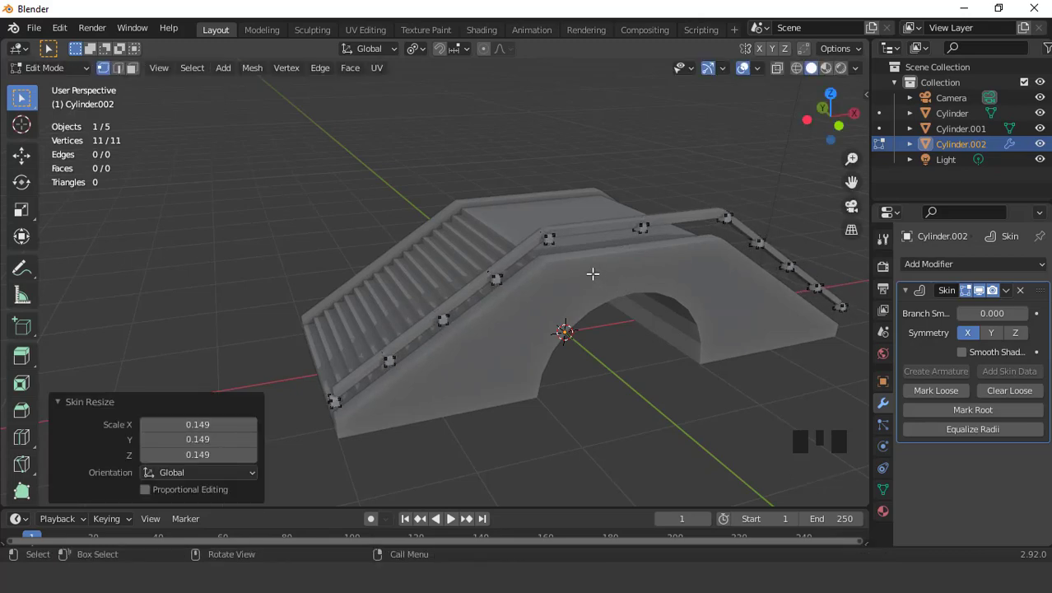
Step: Shrink the skin radius of all the post blocks further by a factor of about 0.79
{"action": "middle_click_drag", "start_coordinate": [592, 272], "coordinate": [614, 240]}
{"action": "scroll", "coordinate": [612, 282], "scroll_direction": "up", "scroll_amount": 4}
{"action": "mouse_move", "coordinate": [542, 245]}
{"action": "middle_mouse_down"}
{"action": "mouse_move", "coordinate": [519, 215]}
{"action": "mouse_move", "coordinate": [534, 259]}
{"action": "middle_mouse_up"}
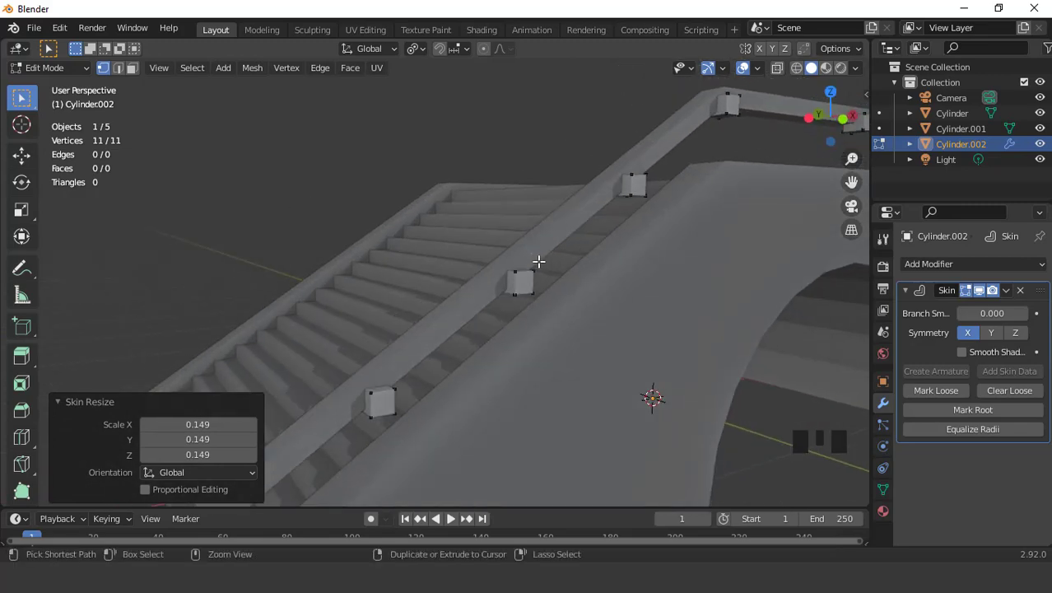
{"action": "key", "text": "ctrl+a"}
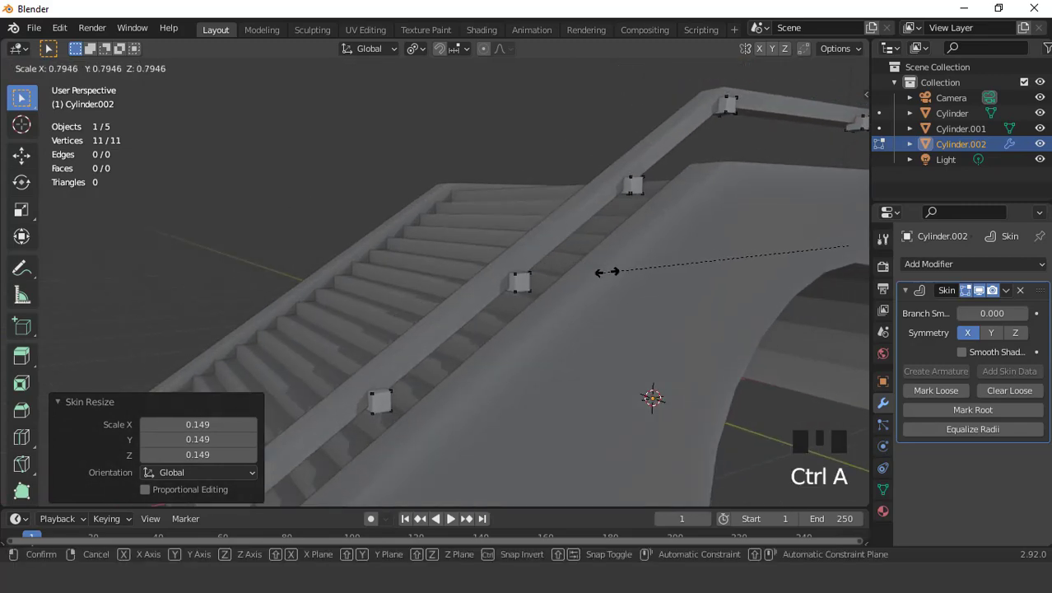
{"action": "left_click", "coordinate": [608, 268]}
Step: Return to Object Mode and apply the Skin modifier on the post blocks
{"action": "scroll", "coordinate": [608, 268], "scroll_direction": "down", "scroll_amount": 5}
{"action": "key", "text": "Tab"}
{"action": "middle_click_drag", "start_coordinate": [565, 220], "coordinate": [569, 258]}
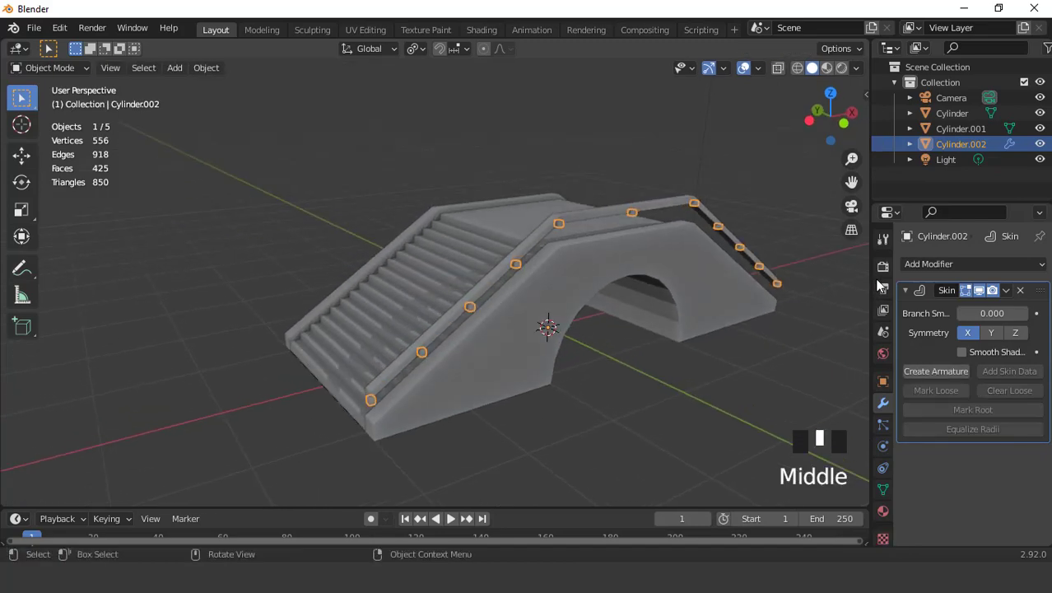
{"action": "left_click", "coordinate": [1005, 290]}
{"action": "left_click", "coordinate": [935, 308]}
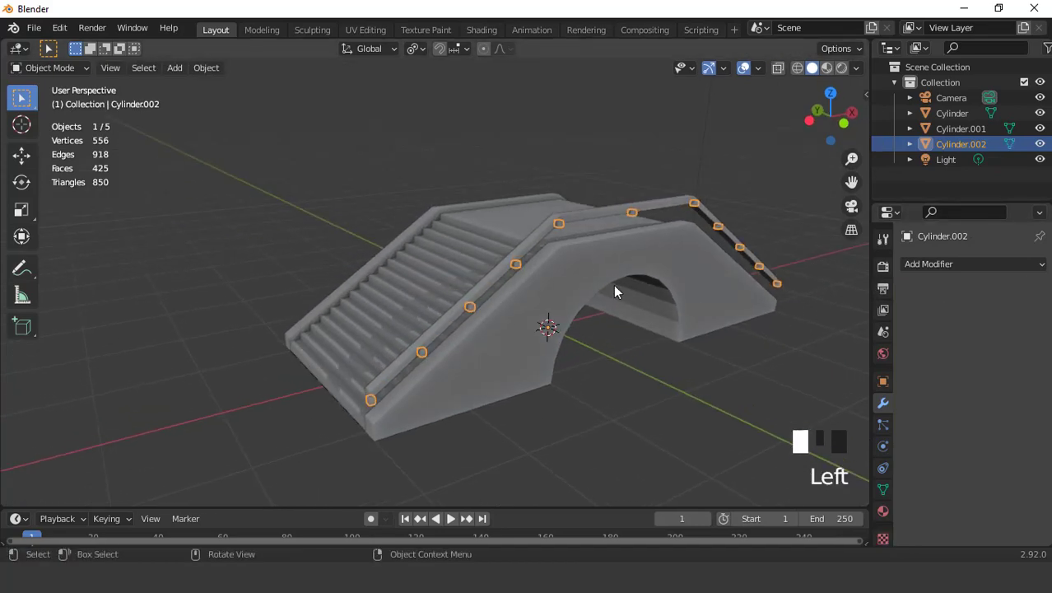
Step: From the top view, move the post blocks inward about 0.053 m along Y to centre them on the side wall
{"action": "scroll", "coordinate": [613, 284], "scroll_direction": "up", "scroll_amount": 4}
{"action": "scroll", "coordinate": [613, 284], "scroll_direction": "down", "scroll_amount": 4}
{"action": "middle_click_drag", "start_coordinate": [613, 284], "coordinate": [645, 282]}
{"action": "key", "text": "KP_7"}
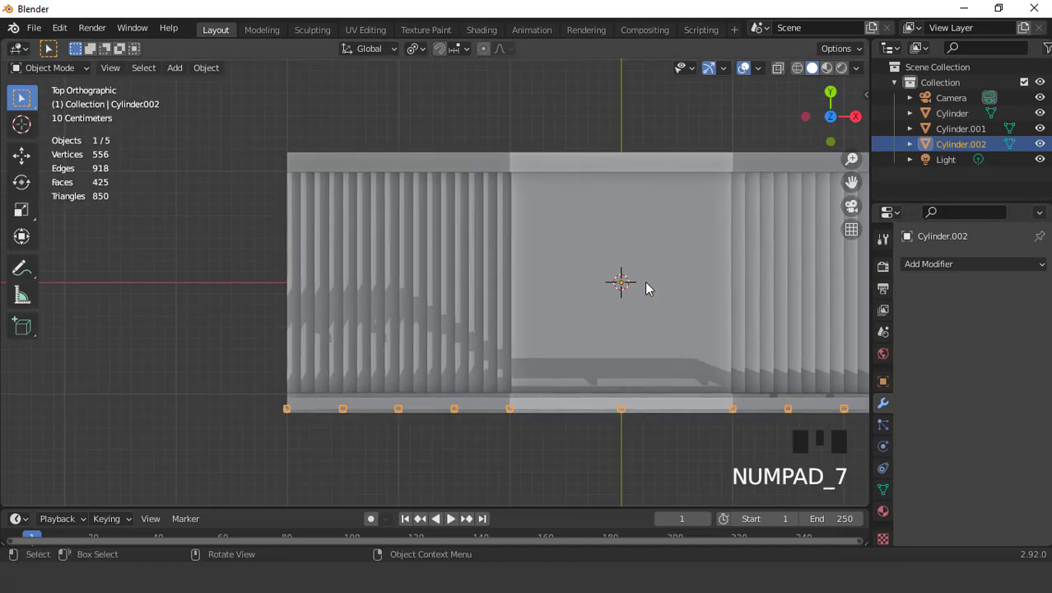
{"action": "key", "text": "ctrl+KP_2"}
{"action": "key", "text": "ctrl+KP_2"}
{"action": "key", "text": "ctrl+KP_2"}
{"action": "key", "text": "ctrl+KP_2"}
{"action": "key", "text": "ctrl+KP_2"}
{"action": "key", "text": "ctrl+KP_2"}
{"action": "key", "text": "ctrl+KP_2"}
{"action": "key", "text": "ctrl+KP_2"}
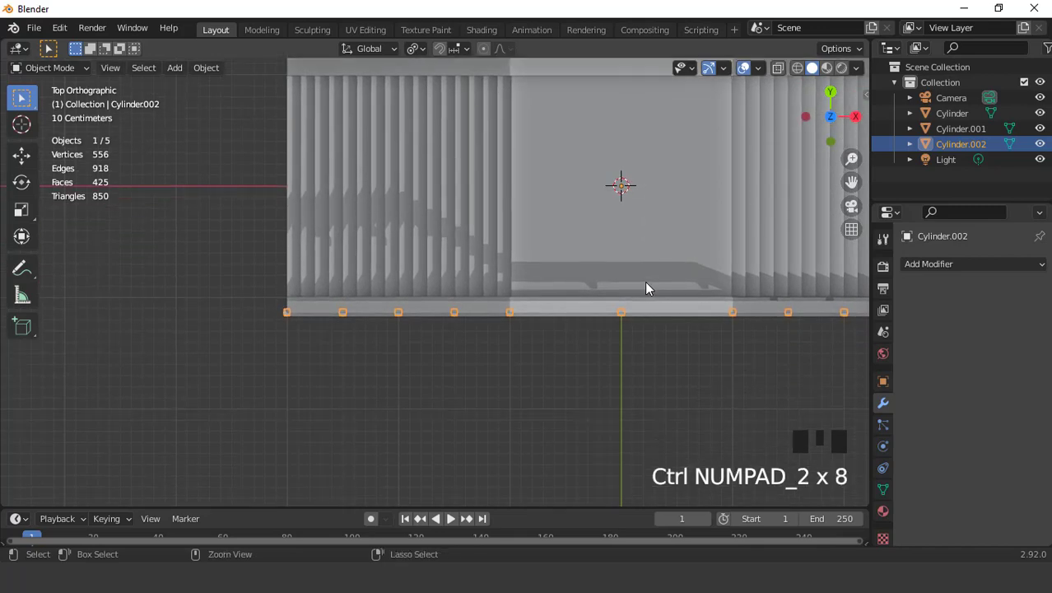
{"action": "scroll", "coordinate": [630, 287], "scroll_direction": "up", "scroll_amount": 4}
{"action": "scroll", "coordinate": [629, 291], "scroll_direction": "up", "scroll_amount": 1}
{"action": "key", "text": "g"}
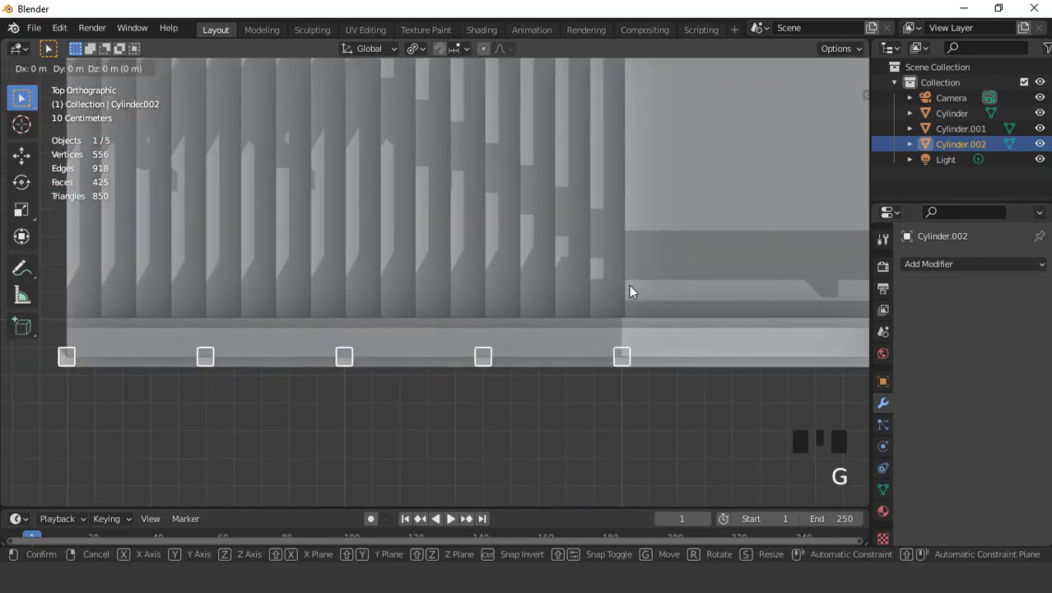
{"action": "key", "text": "y"}
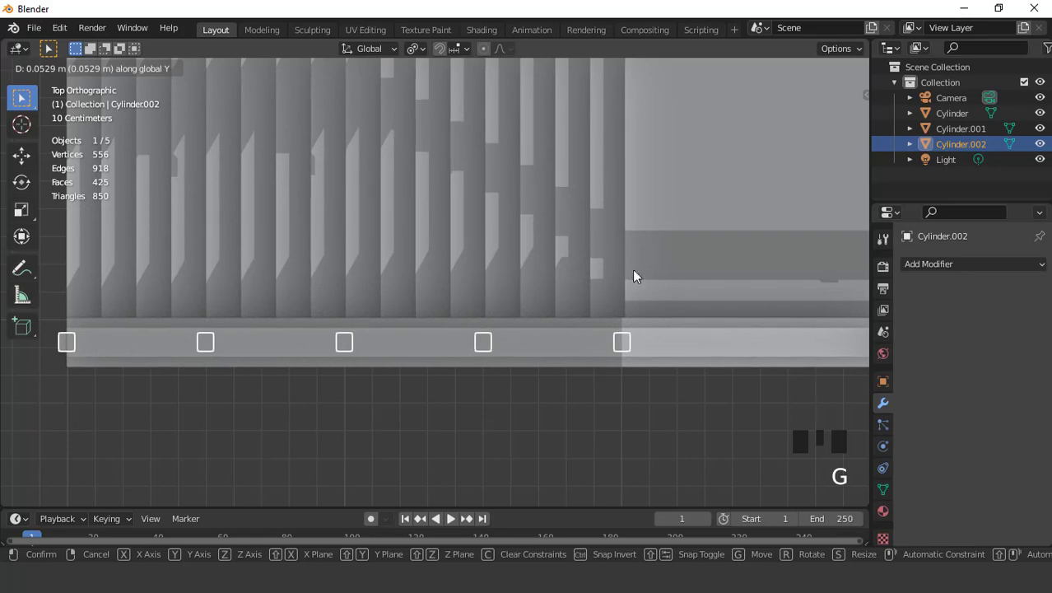
{"action": "left_click", "coordinate": [633, 275]}
Step: Isolate the post blocks in local view and select the bottom faces of all eleven in Edit Mode
{"action": "scroll", "coordinate": [594, 298], "scroll_direction": "down", "scroll_amount": 4}
{"action": "middle_click_drag", "start_coordinate": [593, 299], "coordinate": [596, 129]}
{"action": "key", "text": "KP_Divide"}
{"action": "scroll", "coordinate": [545, 273], "scroll_direction": "up", "scroll_amount": 2}
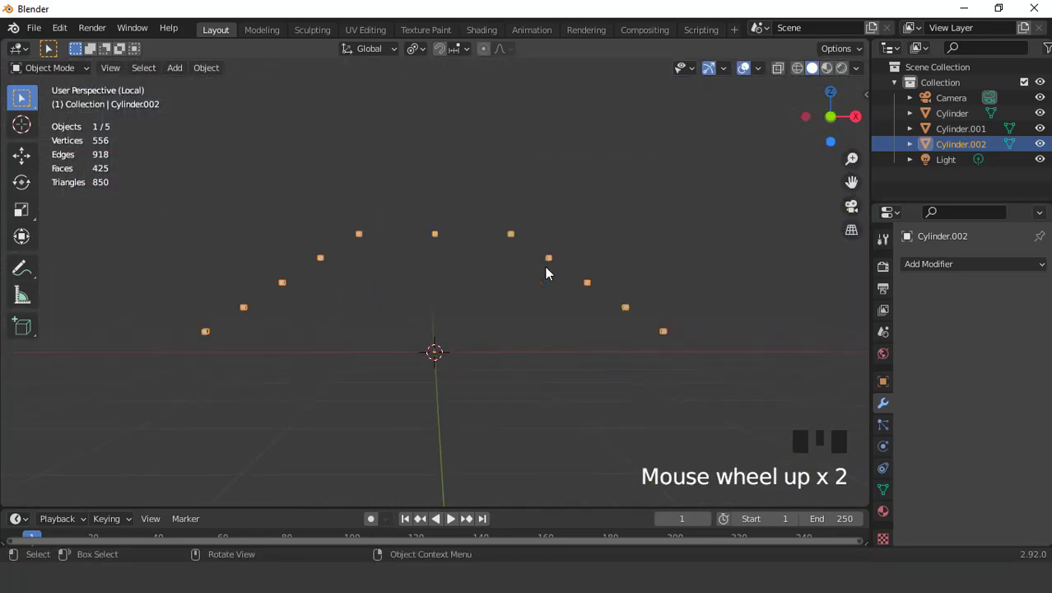
{"action": "key", "text": "Tab"}
{"action": "middle_click_drag", "start_coordinate": [584, 301], "coordinate": [584, 220]}
{"action": "key", "text": "ctrl+KP_7"}
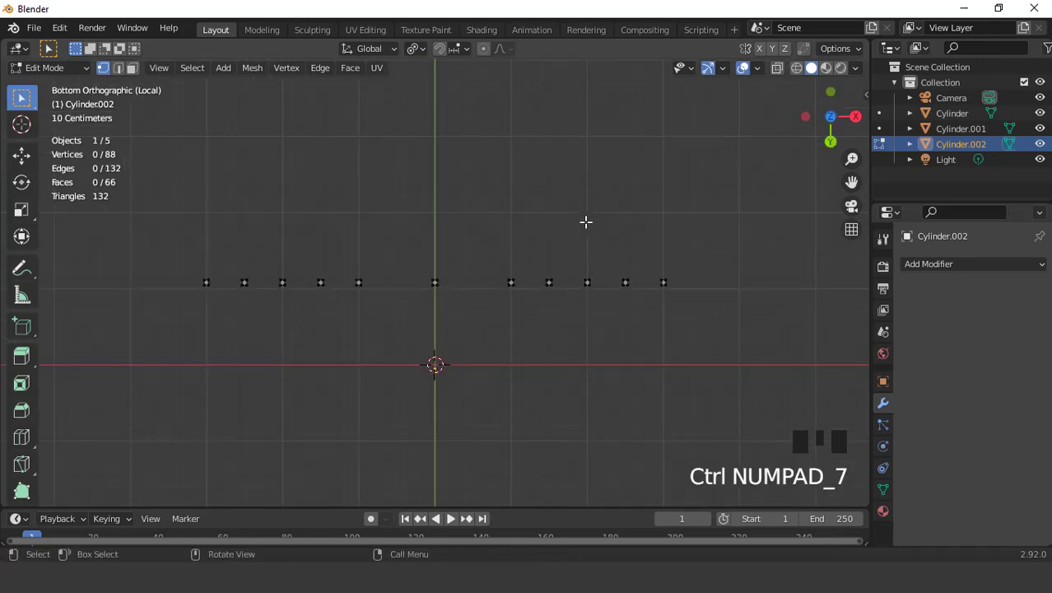
{"action": "key", "text": "3"}
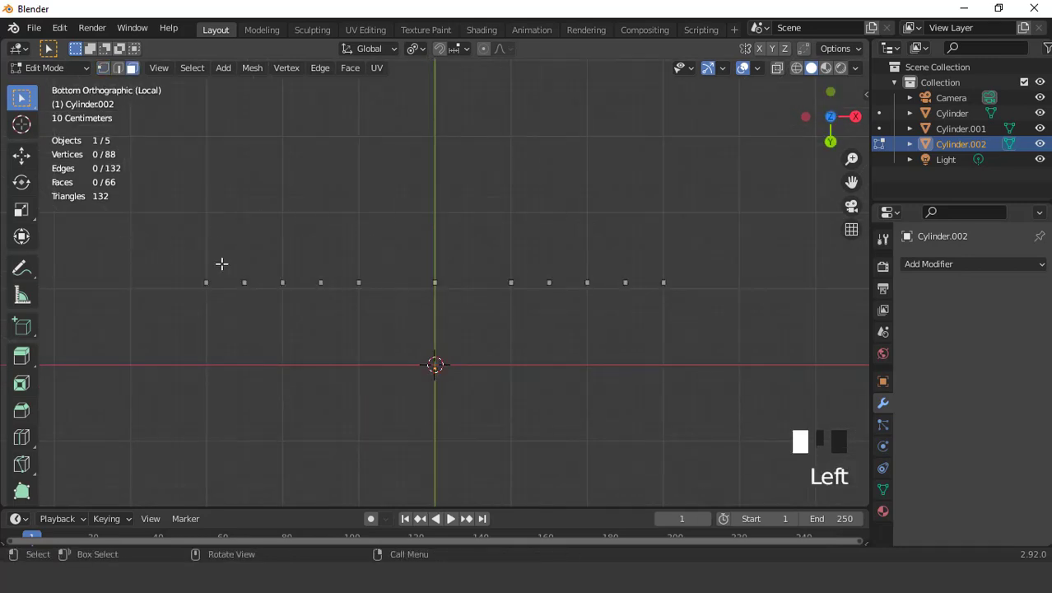
{"action": "left_click_drag", "start_coordinate": [154, 249], "coordinate": [700, 321]}
Step: Leave local view and move the selected bottom faces about 0.234 m down along Z so the posts reach the side wall
{"action": "key", "text": "KP_1"}
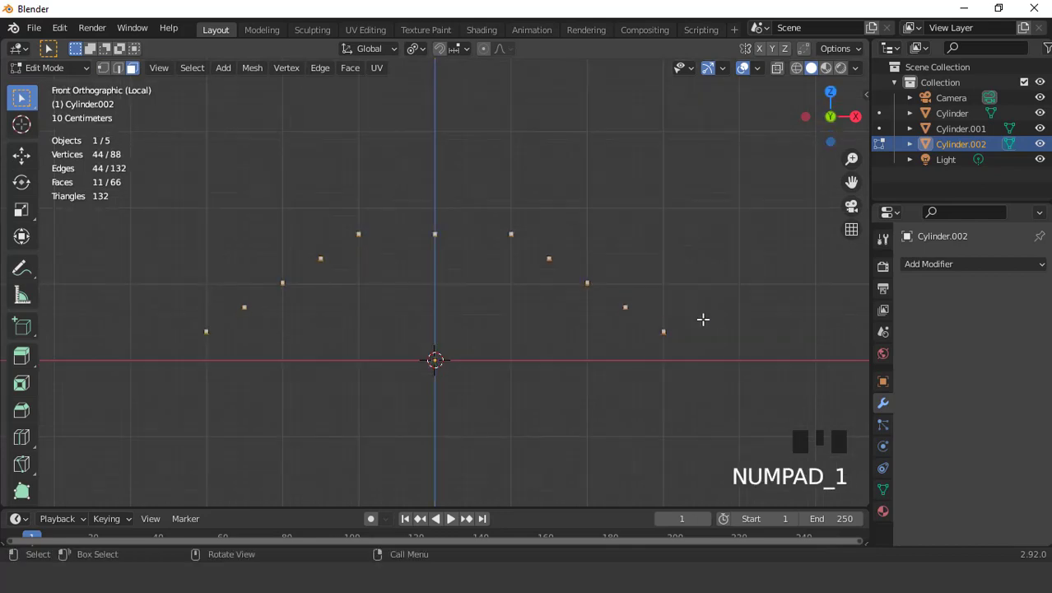
{"action": "key", "text": "Tab"}
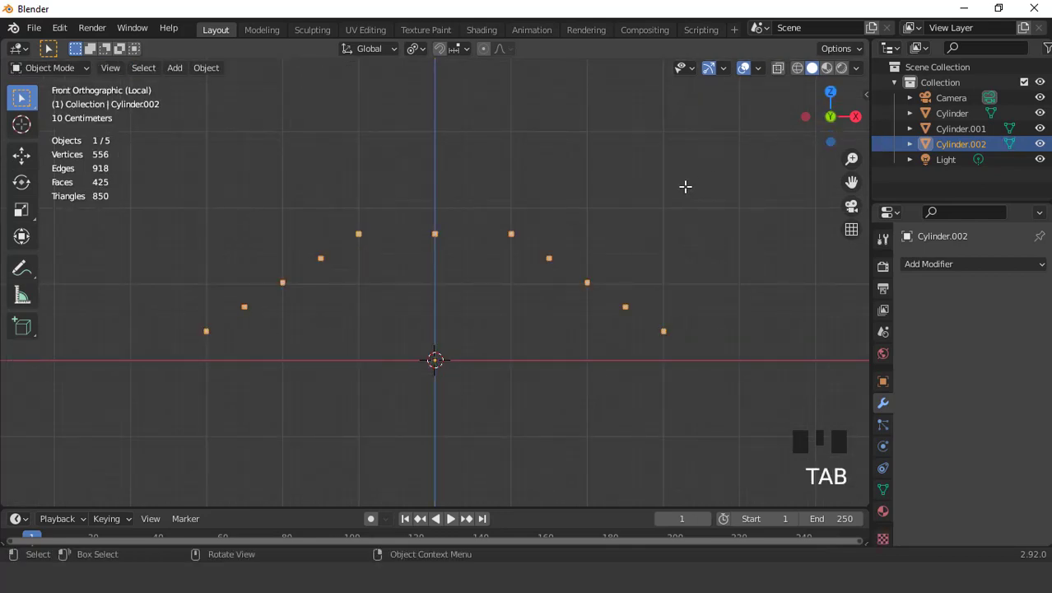
{"action": "key", "text": "KP_Divide"}
{"action": "key", "text": "Tab"}
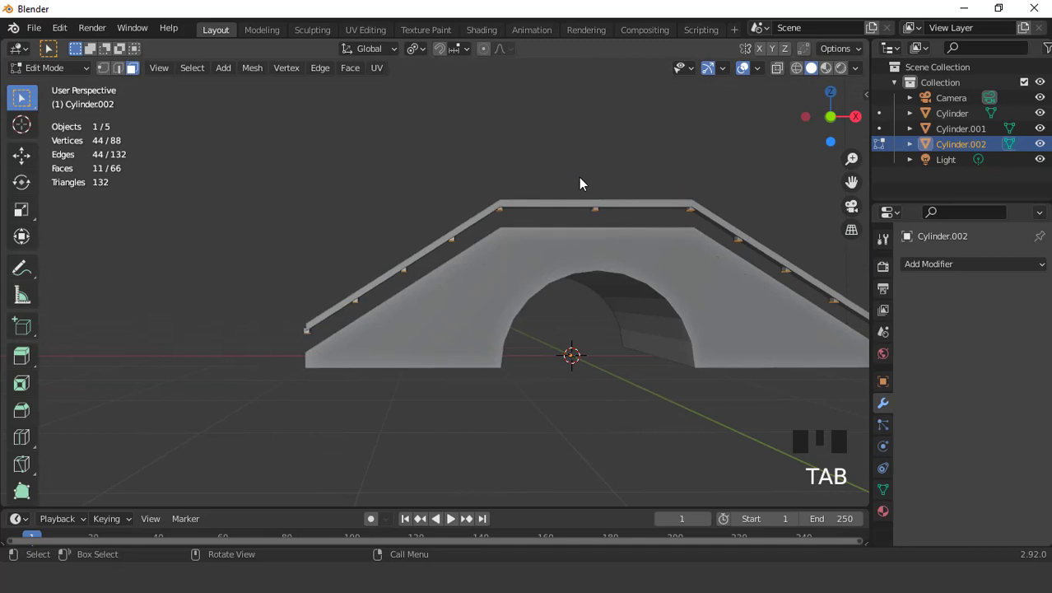
{"action": "key", "text": "g"}
{"action": "key", "text": "z"}
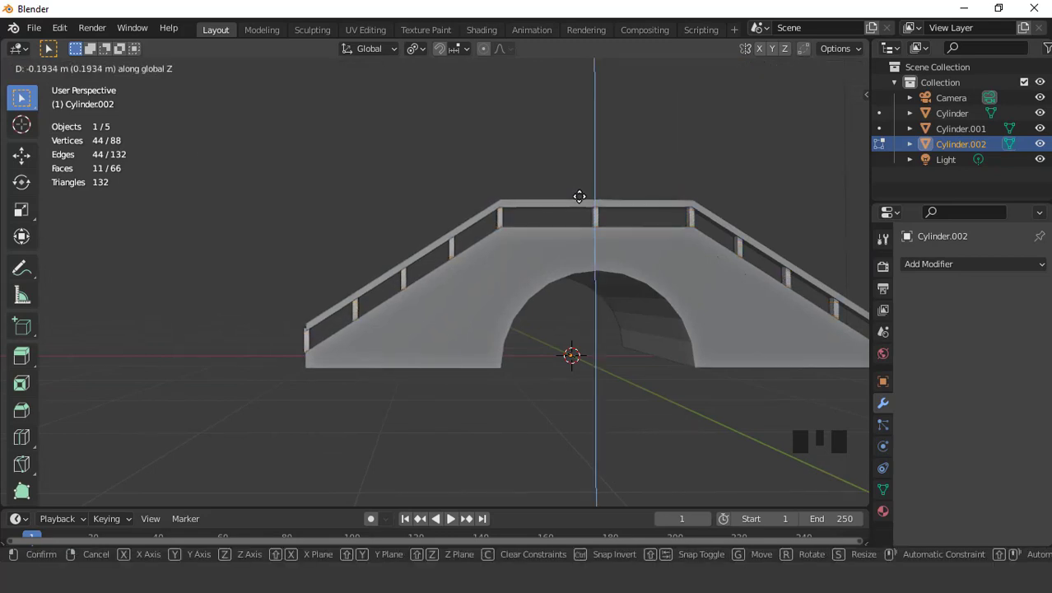
{"action": "left_click", "coordinate": [580, 200]}
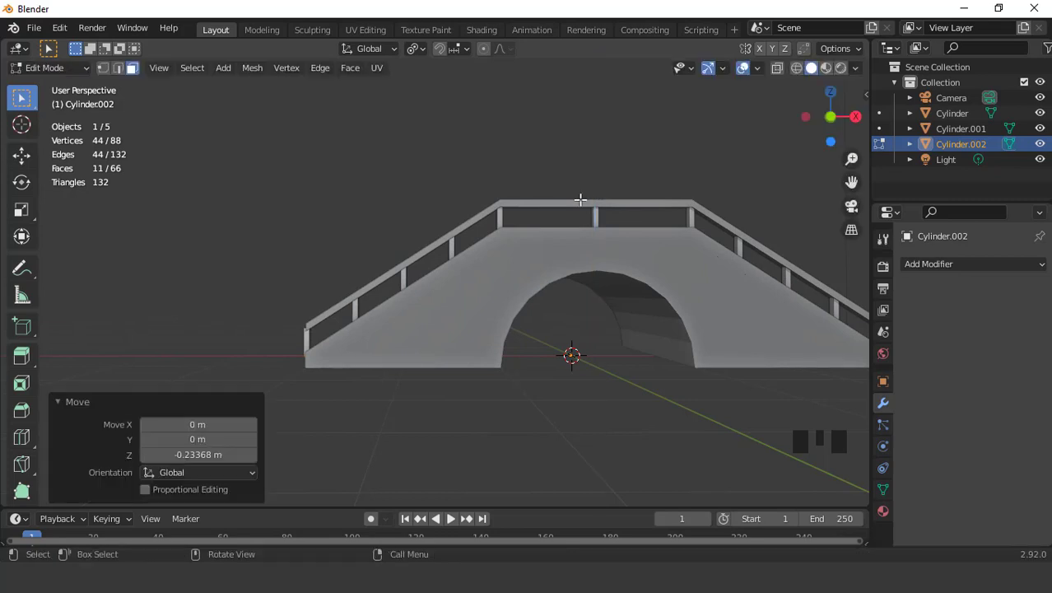
Step: Select the whole end post at the foot of the -X ramp and move it inward about 0.041 m along X
{"action": "scroll", "coordinate": [528, 219], "scroll_direction": "up", "scroll_amount": 2}
{"action": "scroll", "coordinate": [529, 218], "scroll_direction": "down", "scroll_amount": 3}
{"action": "middle_click_drag", "start_coordinate": [543, 344], "coordinate": [457, 344]}
{"action": "scroll", "coordinate": [456, 344], "scroll_direction": "up", "scroll_amount": 2}
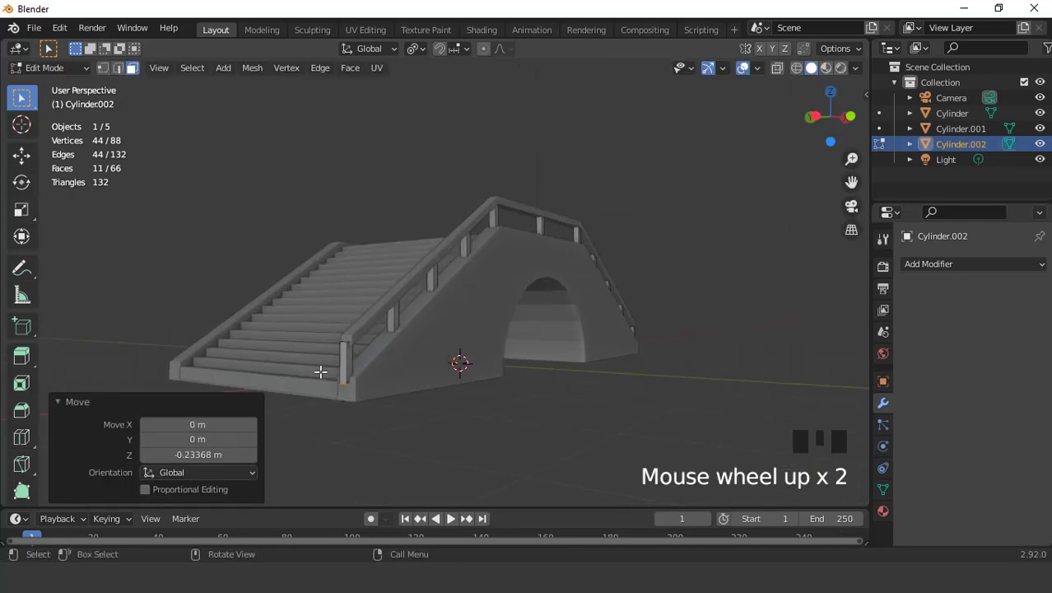
{"action": "left_click", "coordinate": [349, 361], "text": "alt"}
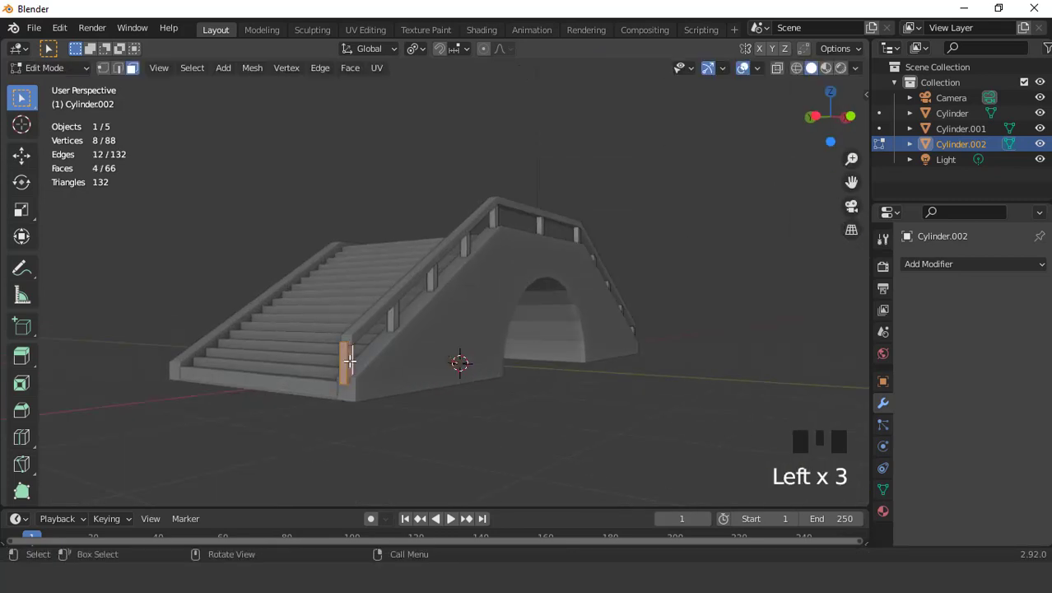
{"action": "key", "text": "ctrl+KP_Add"}
{"action": "key", "text": "KP_1"}
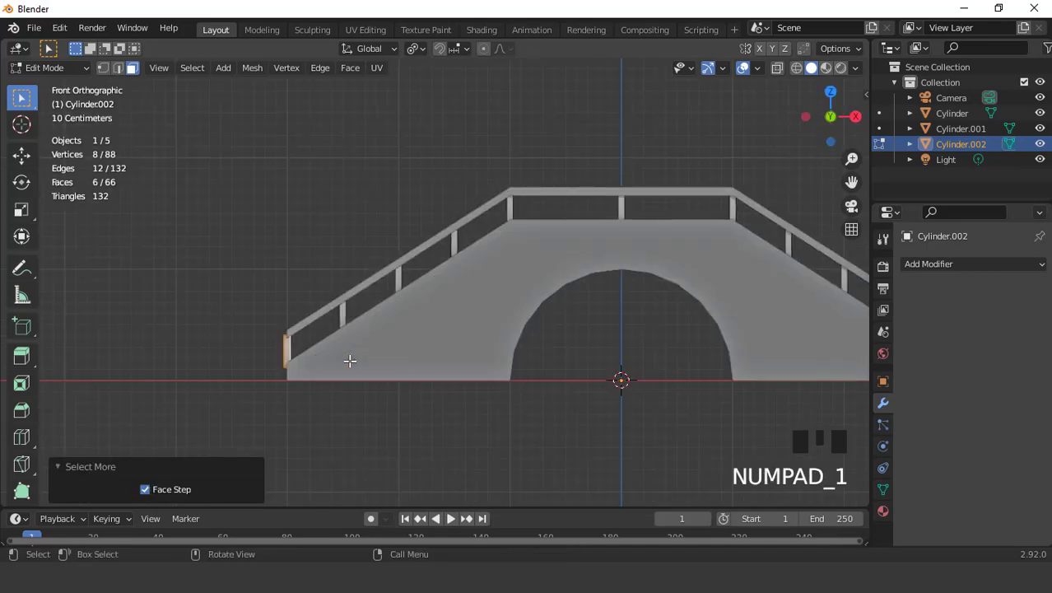
{"action": "key", "text": "KP_Decimal"}
{"action": "scroll", "coordinate": [481, 302], "scroll_direction": "down", "scroll_amount": 2}
{"action": "key", "text": "g"}
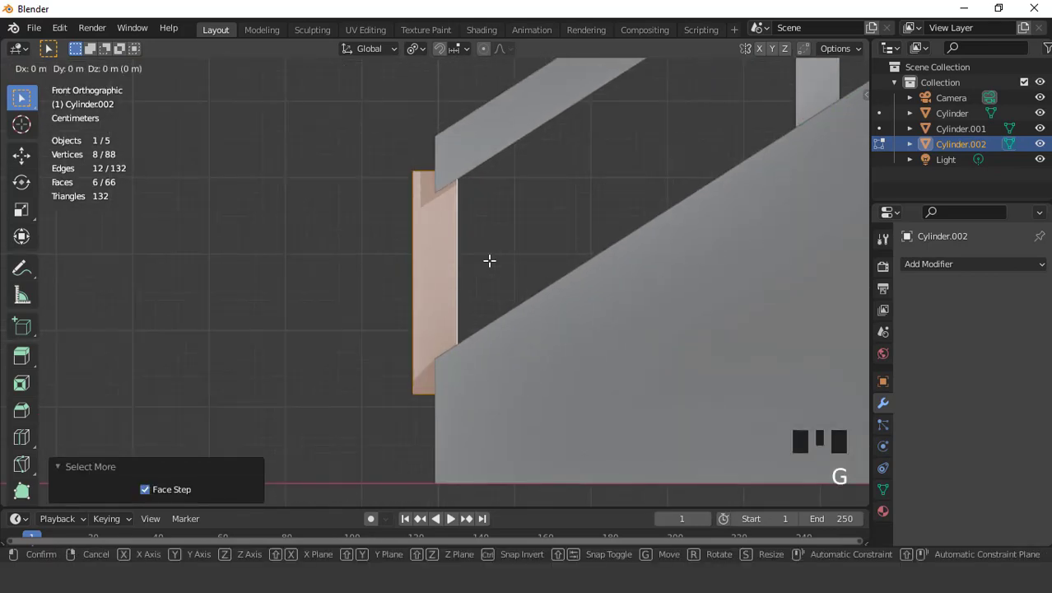
{"action": "key", "text": "x"}
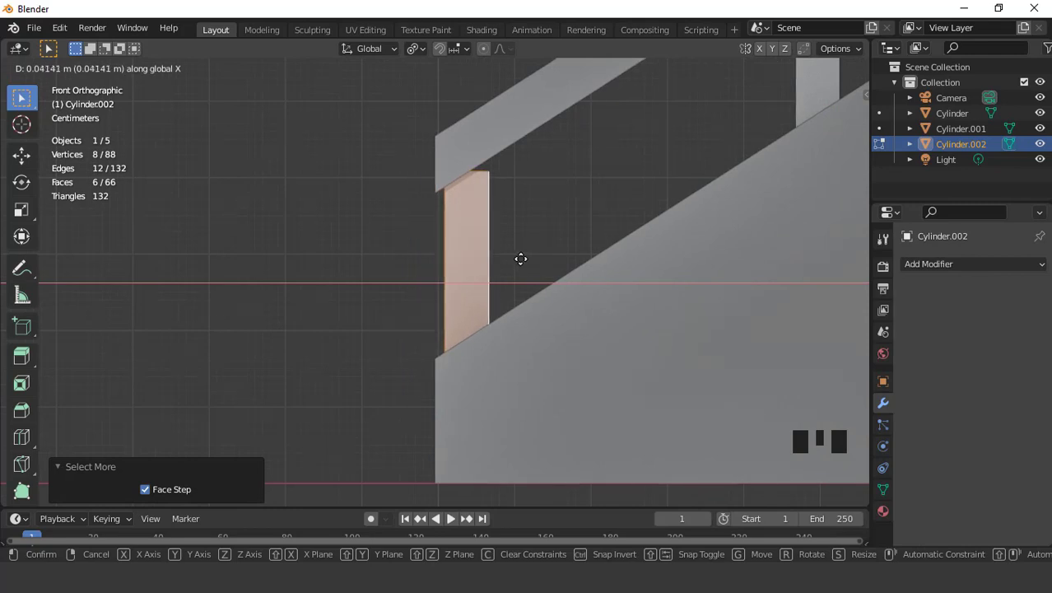
{"action": "left_click", "coordinate": [521, 258]}
Step: Raise the top face of the -X end post about 0.028 m along Z so it meets the sloping handrail
{"action": "scroll", "coordinate": [520, 258], "scroll_direction": "down", "scroll_amount": 3}
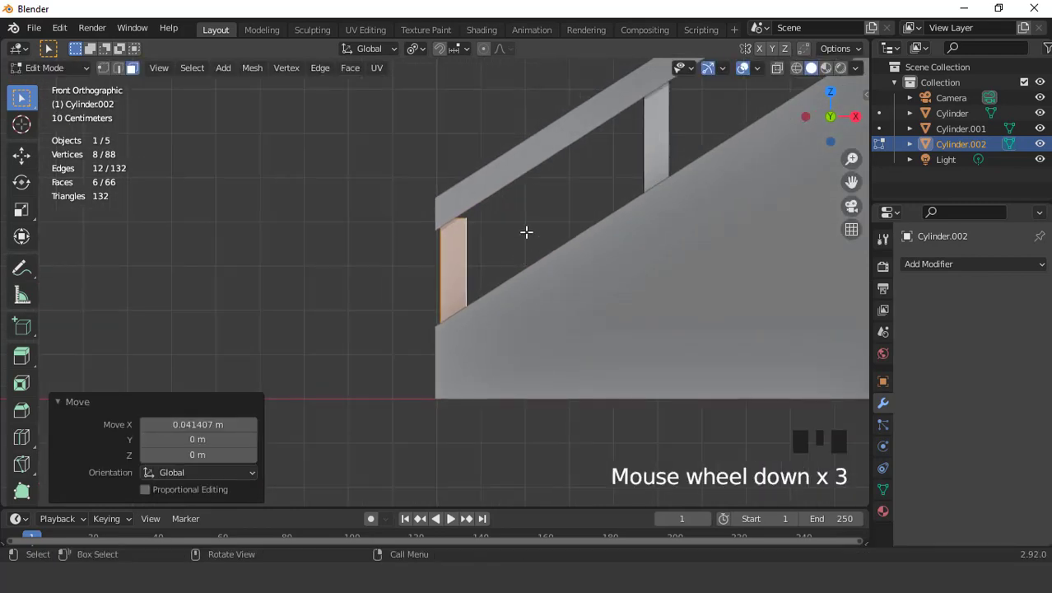
{"action": "scroll", "coordinate": [576, 189], "scroll_direction": "down", "scroll_amount": 4}
{"action": "middle_click_drag", "start_coordinate": [587, 188], "coordinate": [463, 232]}
{"action": "scroll", "coordinate": [453, 223], "scroll_direction": "up", "scroll_amount": 3}
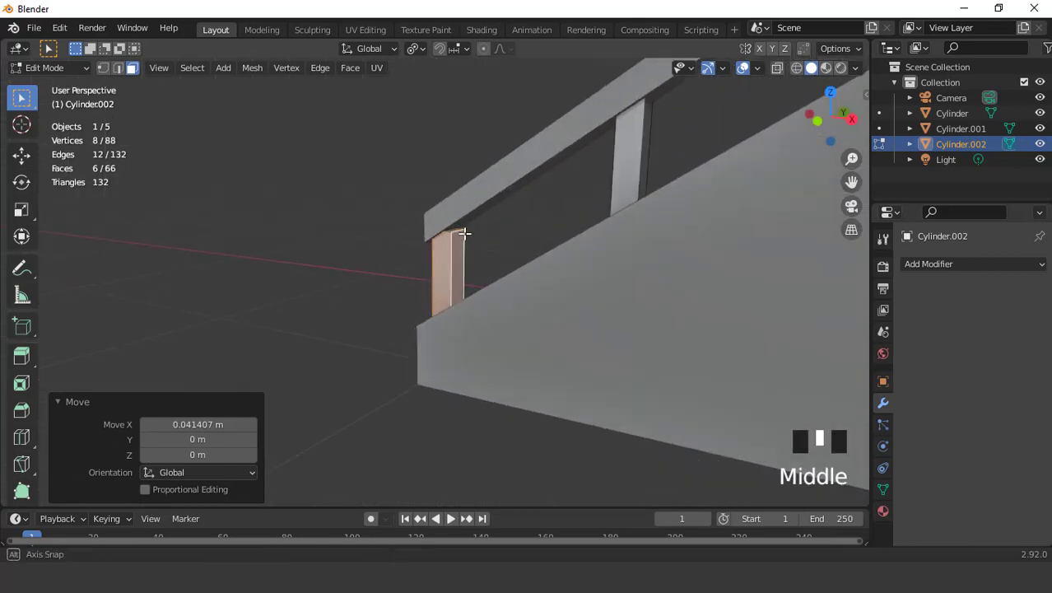
{"action": "scroll", "coordinate": [466, 232], "scroll_direction": "up", "scroll_amount": 1}
{"action": "left_click", "coordinate": [454, 223]}
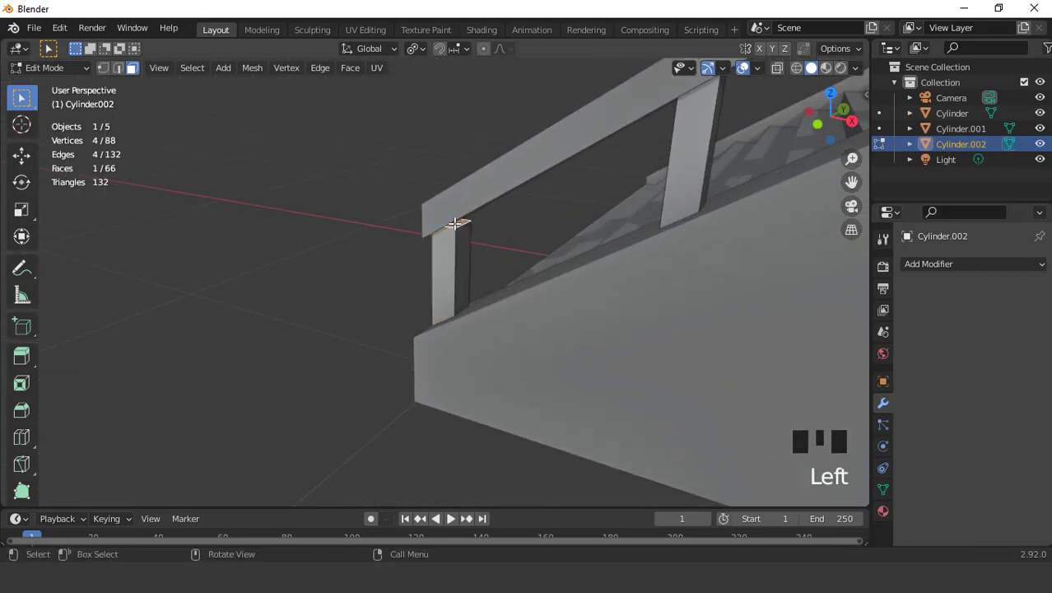
{"action": "key", "text": "KP_1"}
{"action": "key", "text": "g"}
{"action": "key", "text": "z"}
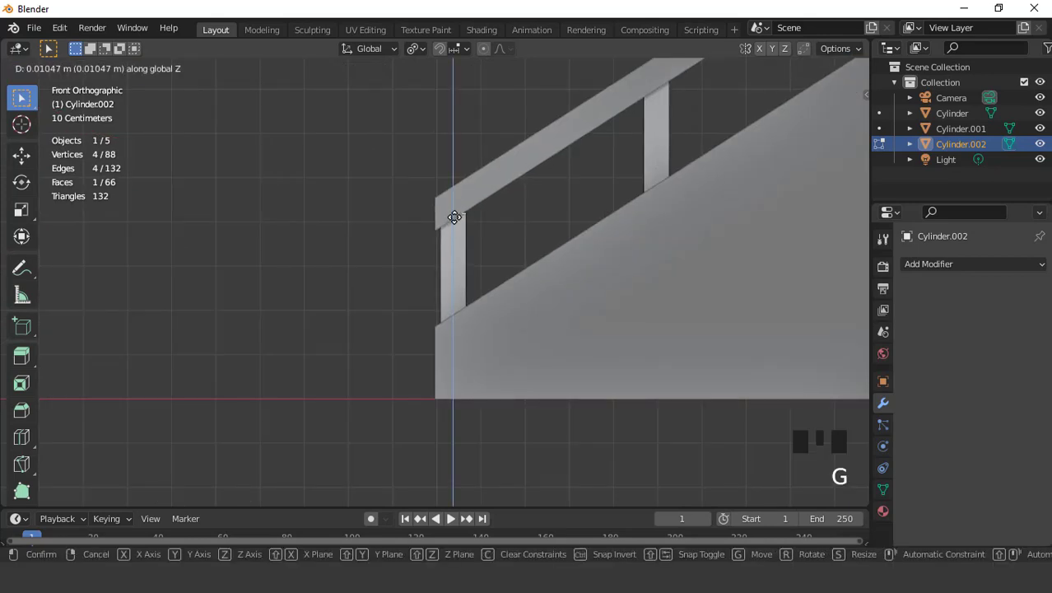
{"action": "left_click", "coordinate": [454, 210]}
Step: Select the whole post at the -X corner of the deck and move it inward about 0.033 m along X
{"action": "scroll", "coordinate": [533, 223], "scroll_direction": "down", "scroll_amount": 10}
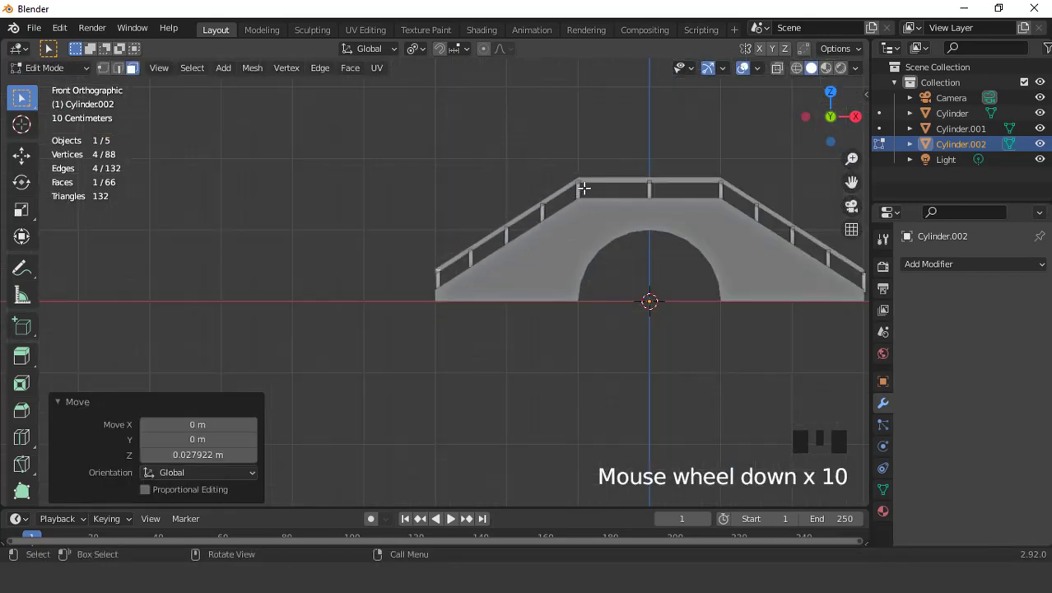
{"action": "scroll", "coordinate": [600, 177], "scroll_direction": "up", "scroll_amount": 1}
{"action": "left_click", "coordinate": [607, 171]}
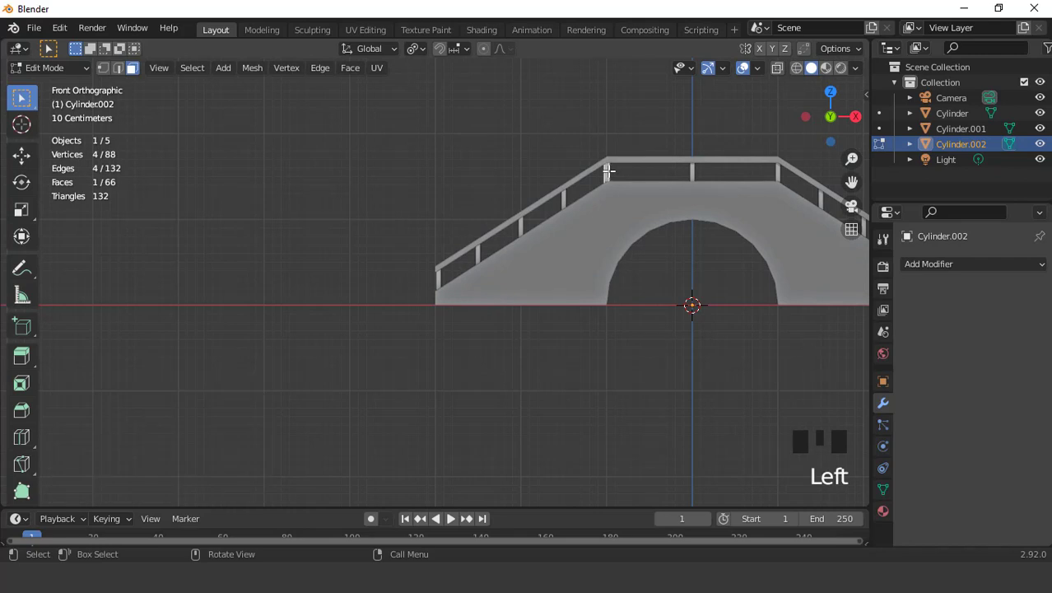
{"action": "key", "text": "l"}
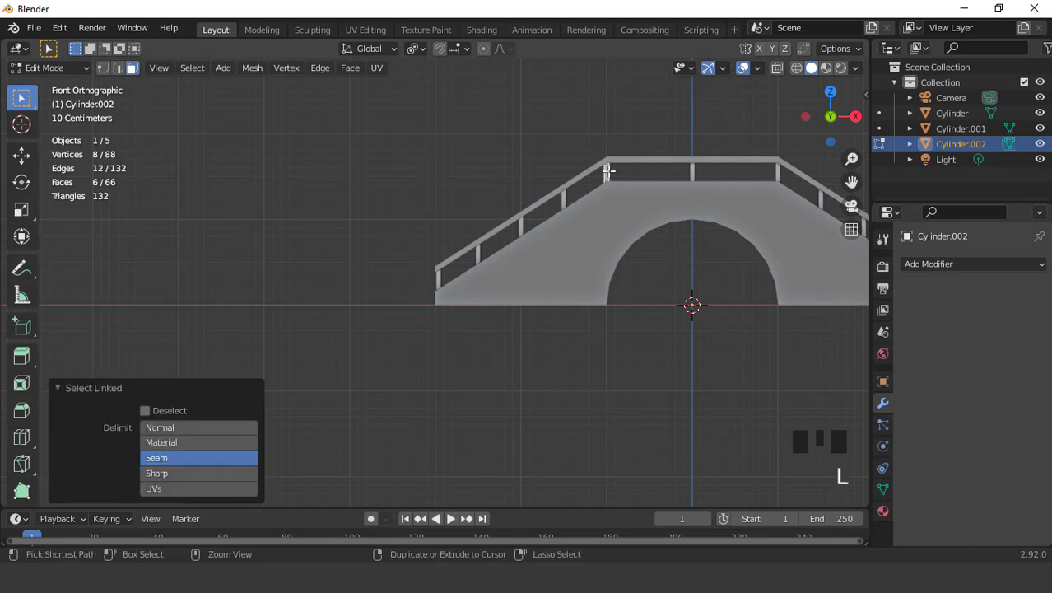
{"action": "key", "text": "ctrl+KP_Add"}
{"action": "key", "text": "KP_Decimal"}
{"action": "scroll", "coordinate": [605, 177], "scroll_direction": "down", "scroll_amount": 3}
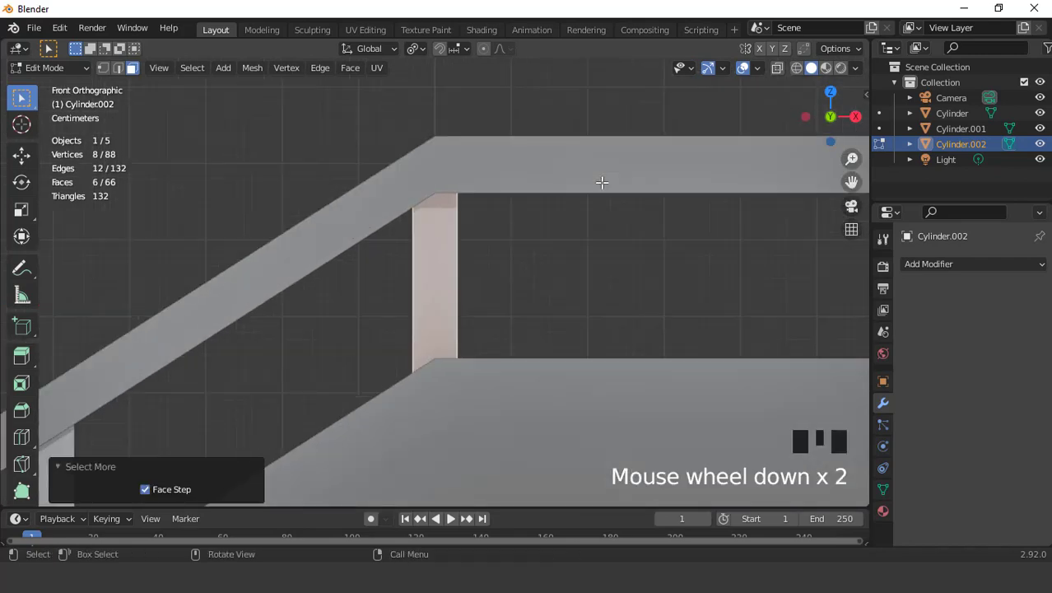
{"action": "key", "text": "g"}
{"action": "key", "text": "x"}
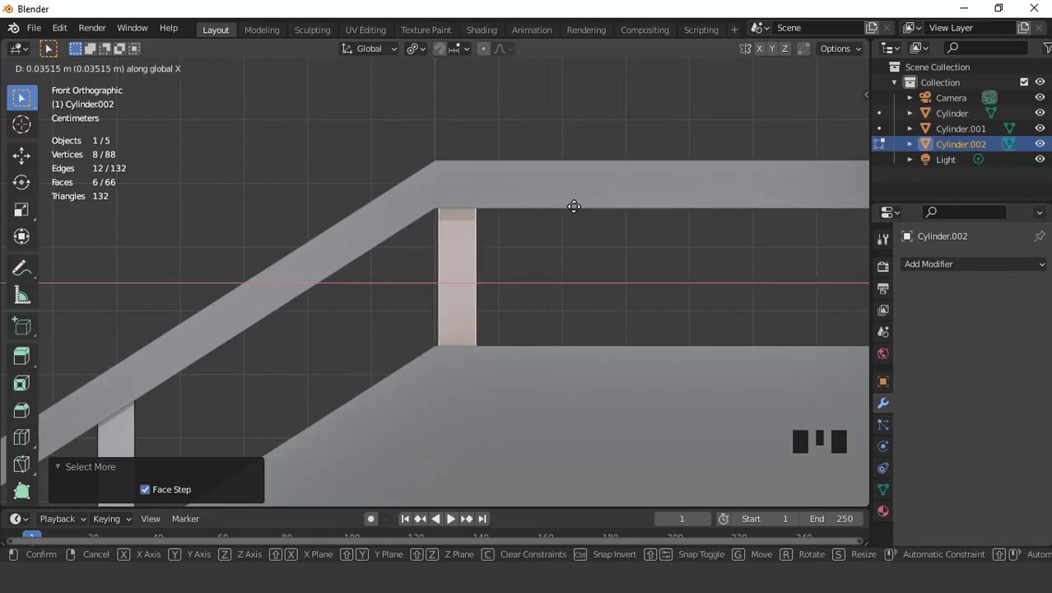
{"action": "left_click", "coordinate": [572, 207]}
Step: Try to symmetrize all the posts from -Y to +Y, then undo it
{"action": "scroll", "coordinate": [570, 208], "scroll_direction": "down", "scroll_amount": 13}
{"action": "middle_click_drag", "start_coordinate": [570, 209], "coordinate": [602, 303]}
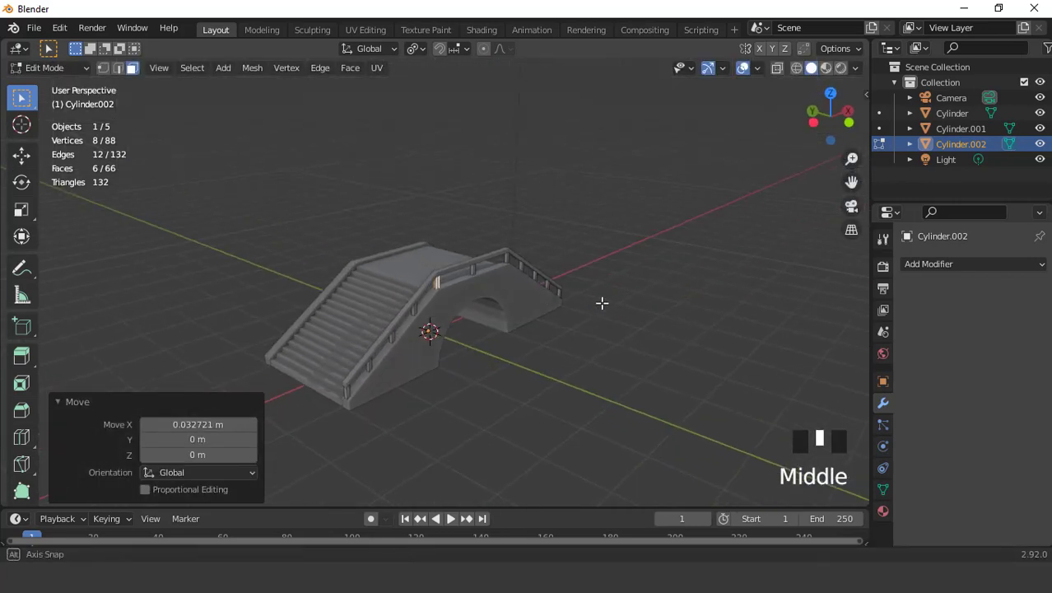
{"action": "scroll", "coordinate": [601, 302], "scroll_direction": "up", "scroll_amount": 3}
{"action": "middle_click_drag", "start_coordinate": [535, 295], "coordinate": [486, 273]}
{"action": "scroll", "coordinate": [543, 272], "scroll_direction": "up", "scroll_amount": 3}
{"action": "key", "text": "a"}
{"action": "scroll", "coordinate": [533, 287], "scroll_direction": "down", "scroll_amount": 1}
{"action": "scroll", "coordinate": [512, 268], "scroll_direction": "up", "scroll_amount": 2}
{"action": "scroll", "coordinate": [513, 267], "scroll_direction": "down", "scroll_amount": 2}
{"action": "left_click", "coordinate": [251, 69]}
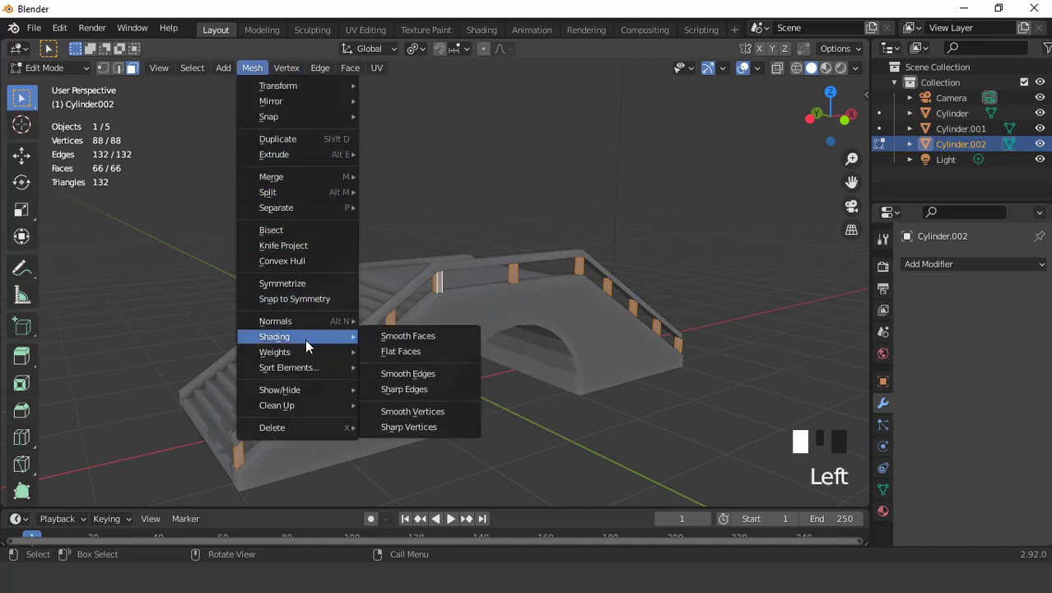
{"action": "left_click", "coordinate": [310, 282]}
{"action": "middle_click_drag", "start_coordinate": [311, 281], "coordinate": [545, 243]}
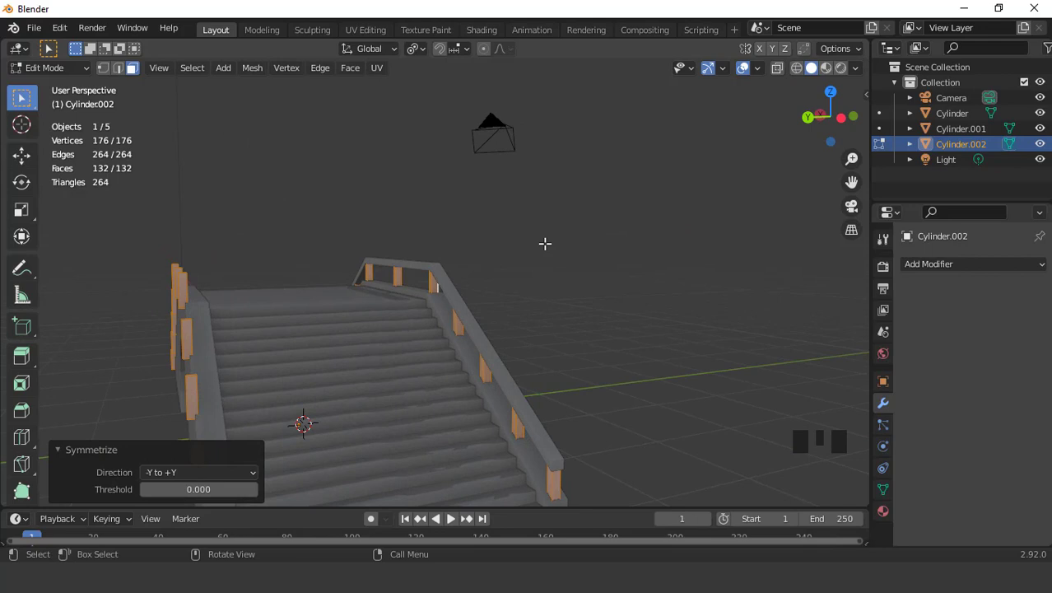
{"action": "key", "text": "ctrl+z"}
Step: Return to Object Mode and apply all transforms to the posts object
{"action": "key", "text": "Tab"}
{"action": "middle_click_drag", "start_coordinate": [545, 244], "coordinate": [439, 277]}
{"action": "scroll", "coordinate": [441, 276], "scroll_direction": "up", "scroll_amount": 1}
{"action": "key", "text": "ctrl+a"}
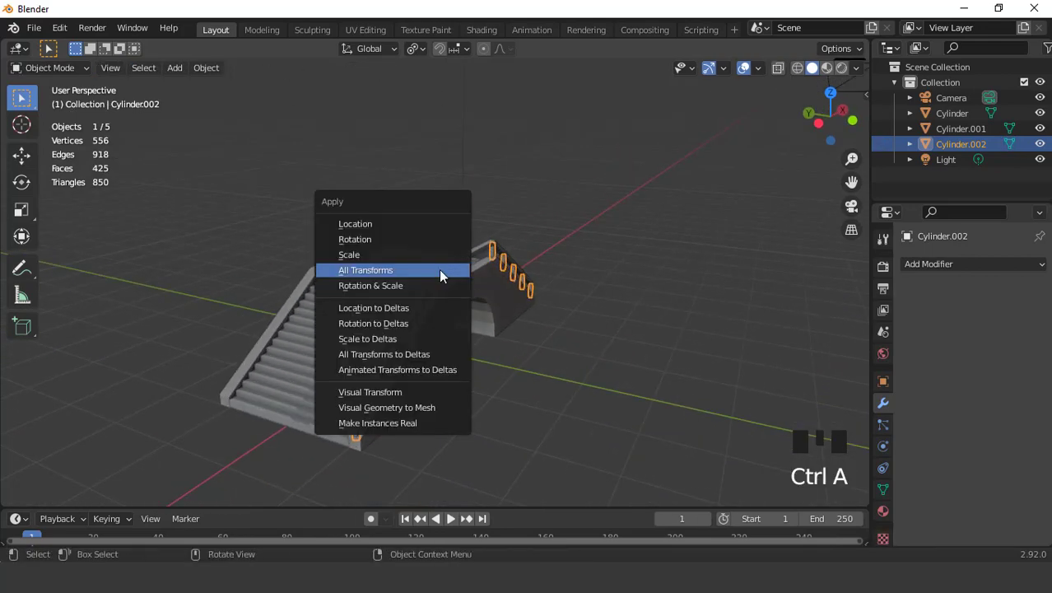
{"action": "left_click", "coordinate": [439, 270]}
{"action": "scroll", "coordinate": [464, 266], "scroll_direction": "up", "scroll_amount": 2}
Step: Symmetrize all the posts in Edit Mode from -Y to +Y so the opposite side wall gets matching posts
{"action": "key", "text": "Tab"}
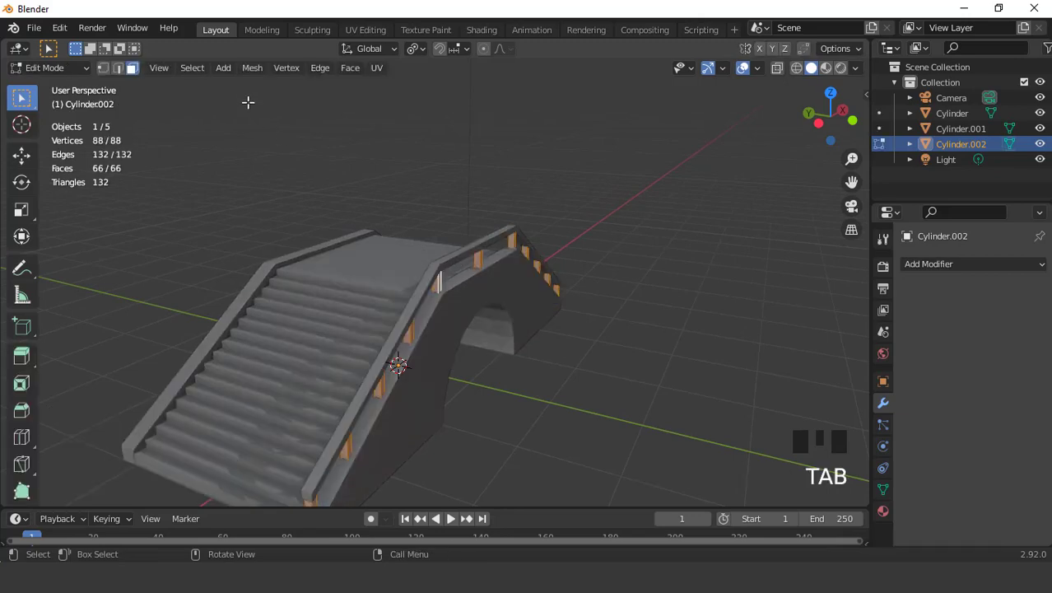
{"action": "left_click", "coordinate": [251, 68]}
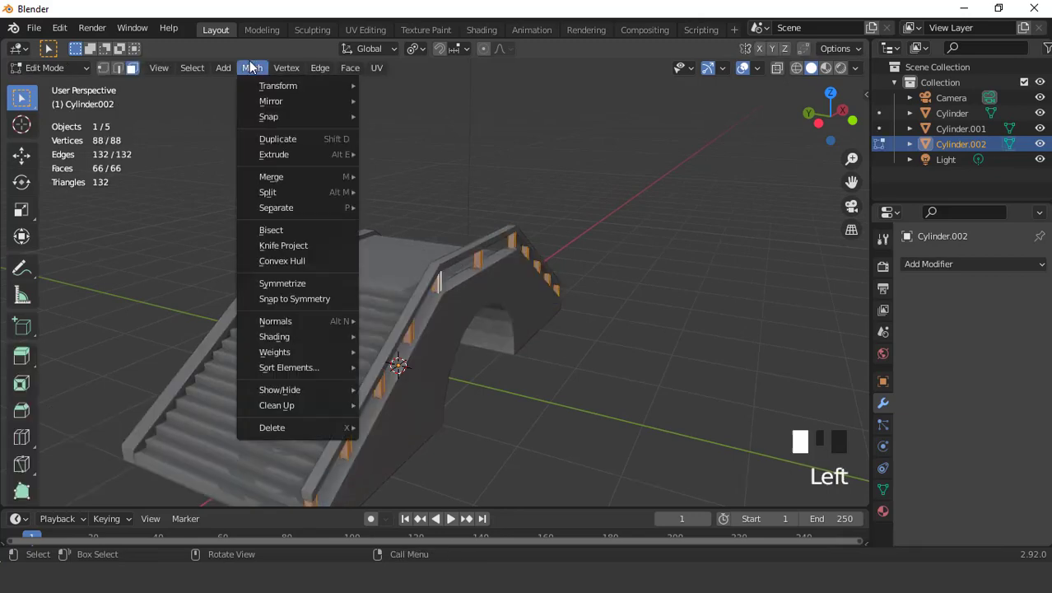
{"action": "left_click", "coordinate": [295, 281]}
{"action": "middle_click_drag", "start_coordinate": [330, 272], "coordinate": [256, 259]}
{"action": "middle_click_drag", "start_coordinate": [488, 309], "coordinate": [494, 354]}
{"action": "scroll", "coordinate": [540, 315], "scroll_direction": "up", "scroll_amount": 2}
{"action": "scroll", "coordinate": [535, 307], "scroll_direction": "up", "scroll_amount": 2}
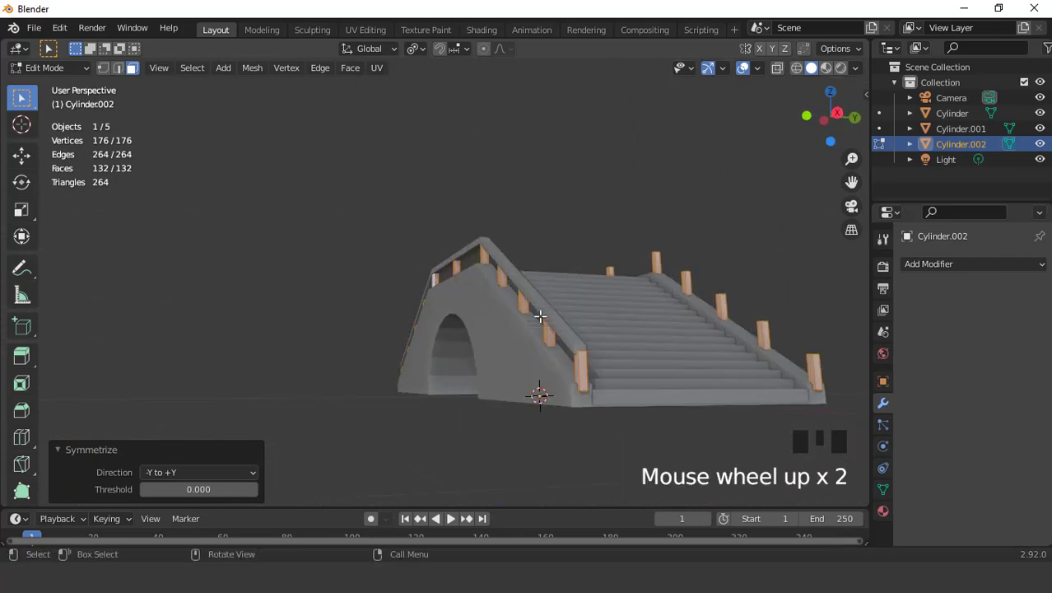
{"action": "middle_click_drag", "start_coordinate": [526, 289], "coordinate": [609, 278]}
{"action": "scroll", "coordinate": [610, 278], "scroll_direction": "up", "scroll_amount": 2}
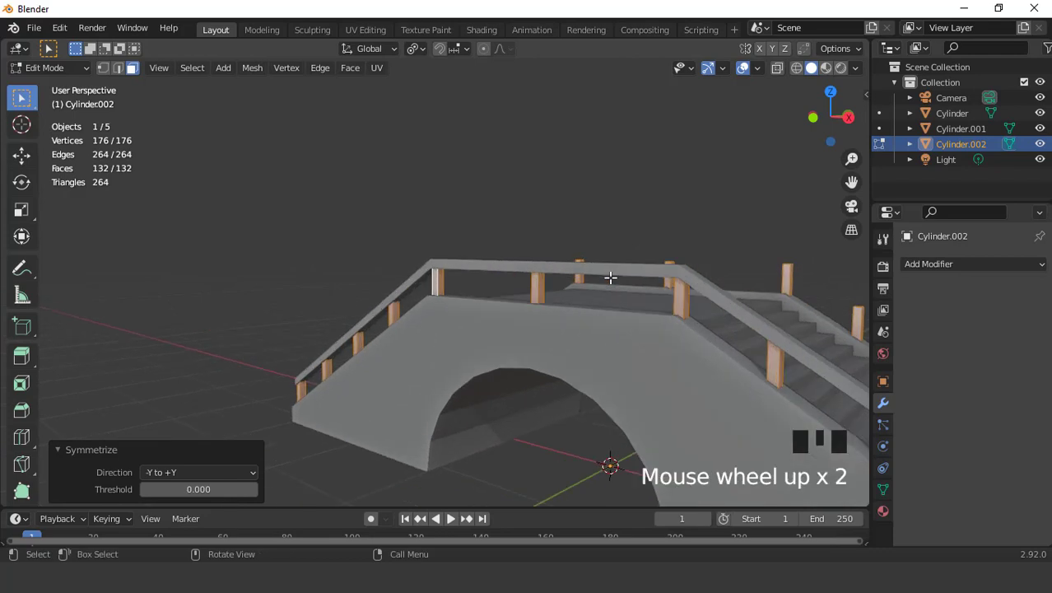
Step: Symmetrize all the posts again with the direction set to -X to +X so both ramps match
{"action": "left_click", "coordinate": [526, 206]}
{"action": "key", "text": "a"}
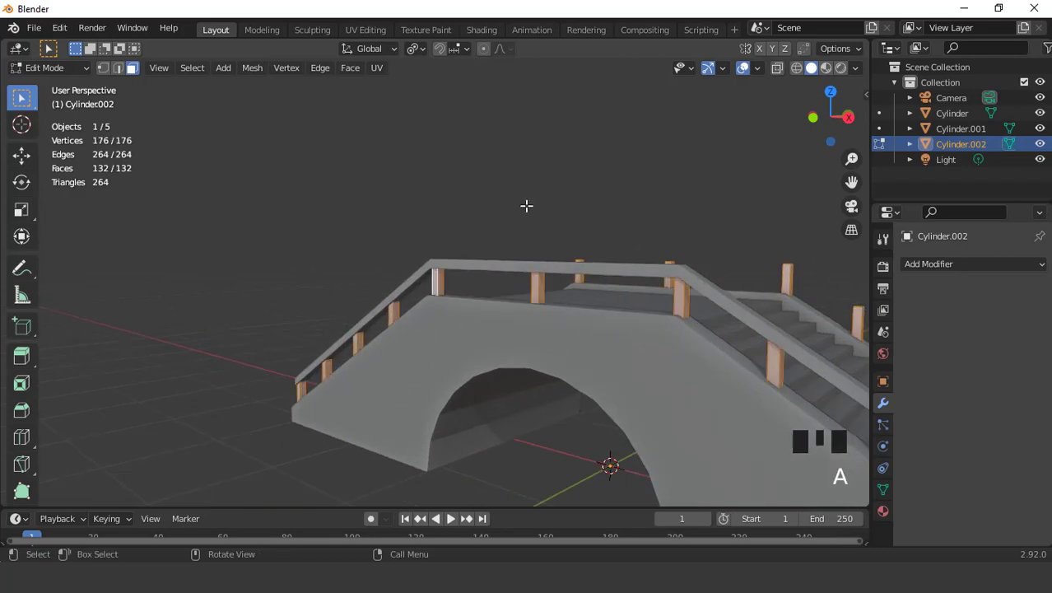
{"action": "left_click", "coordinate": [252, 69]}
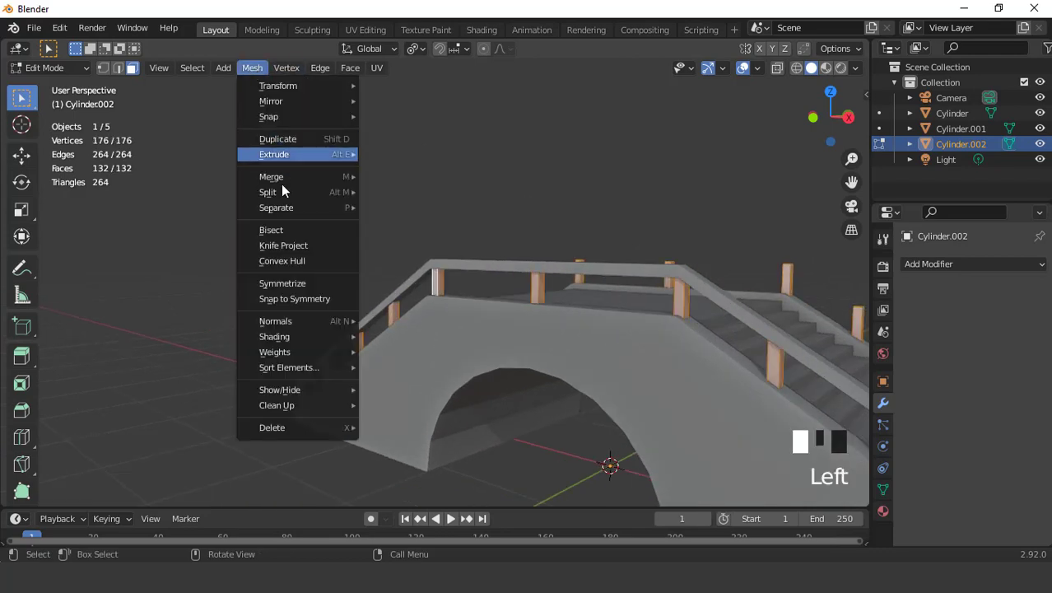
{"action": "left_click", "coordinate": [297, 283]}
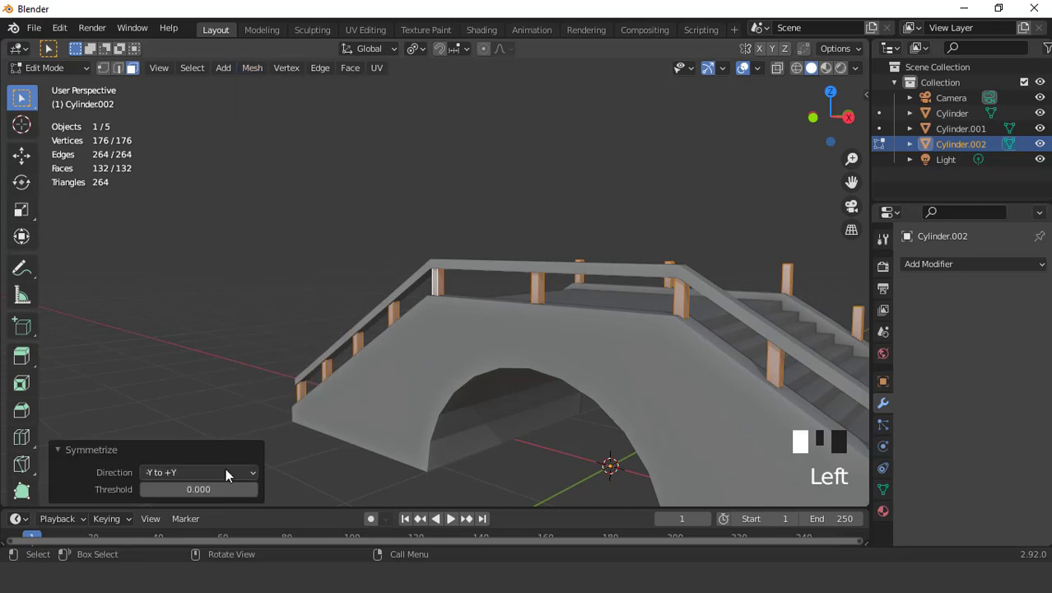
{"action": "left_click", "coordinate": [223, 472]}
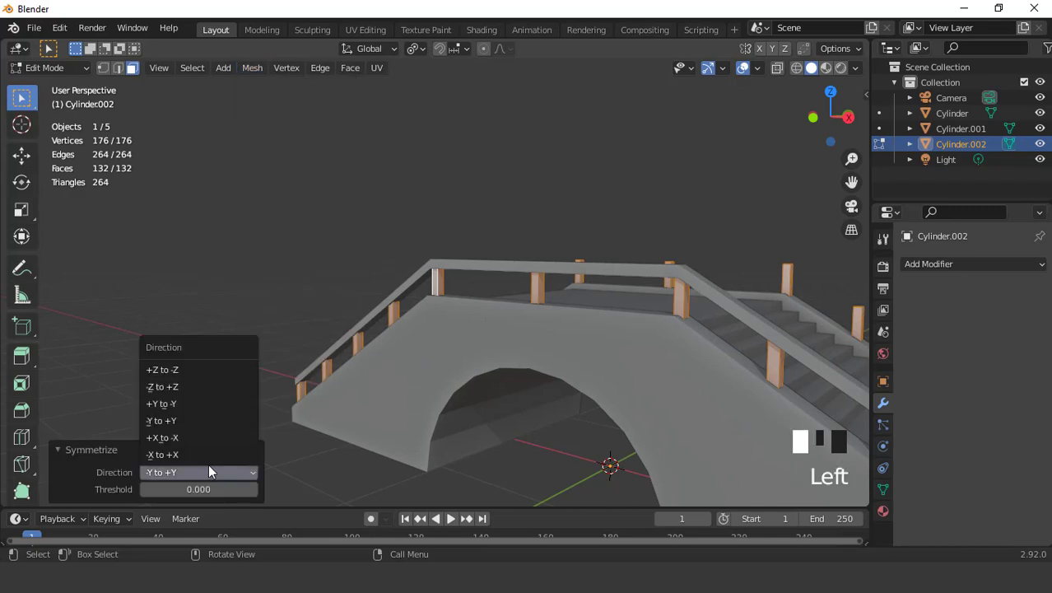
{"action": "left_click", "coordinate": [200, 455]}
{"action": "middle_click_drag", "start_coordinate": [525, 332], "coordinate": [633, 330]}
{"action": "scroll", "coordinate": [634, 330], "scroll_direction": "down", "scroll_amount": 3}
{"action": "left_click", "coordinate": [424, 215]}
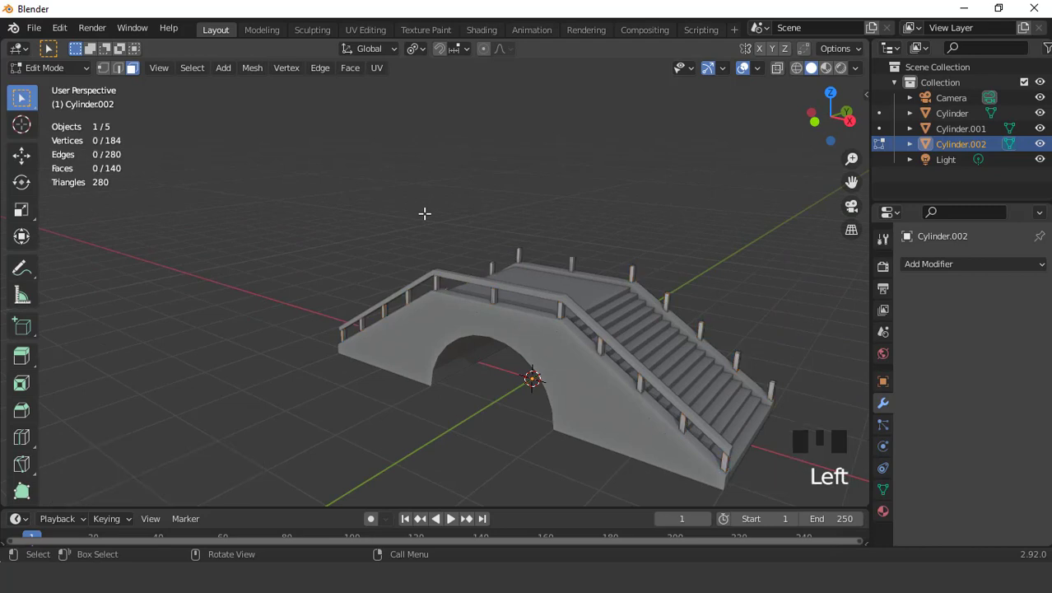
{"action": "key", "text": "a"}
{"action": "scroll", "coordinate": [424, 214], "scroll_direction": "up", "scroll_amount": 2}
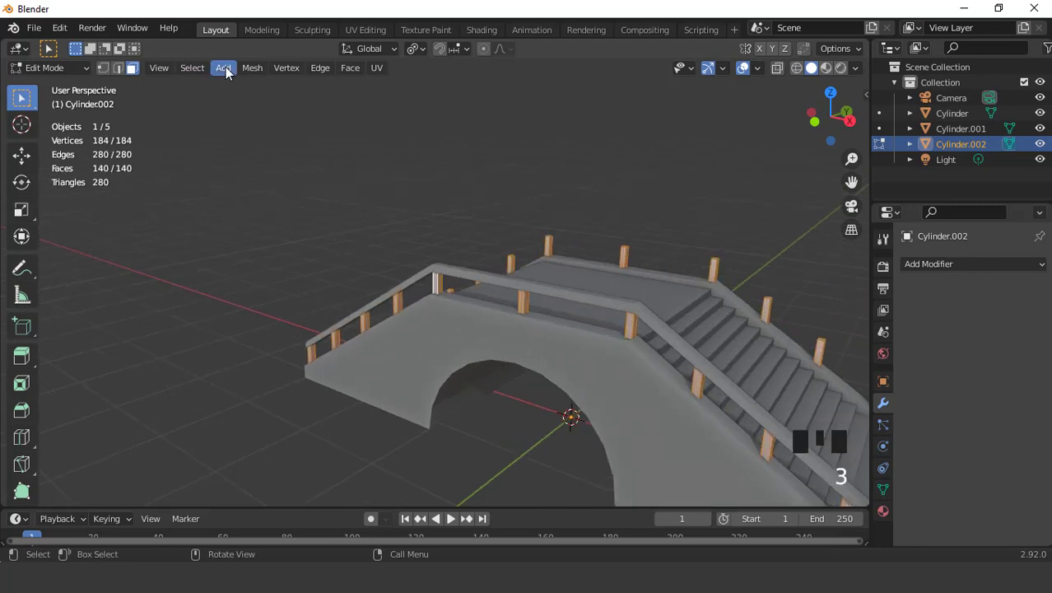
{"action": "left_click", "coordinate": [252, 70]}
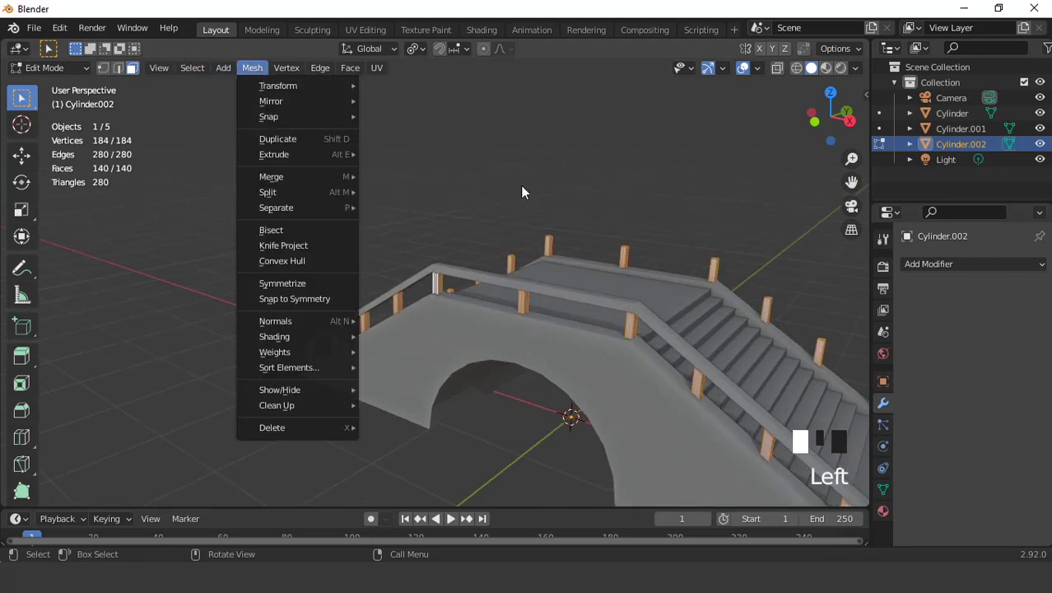
{"action": "middle_click_drag", "start_coordinate": [685, 312], "coordinate": [476, 294]}
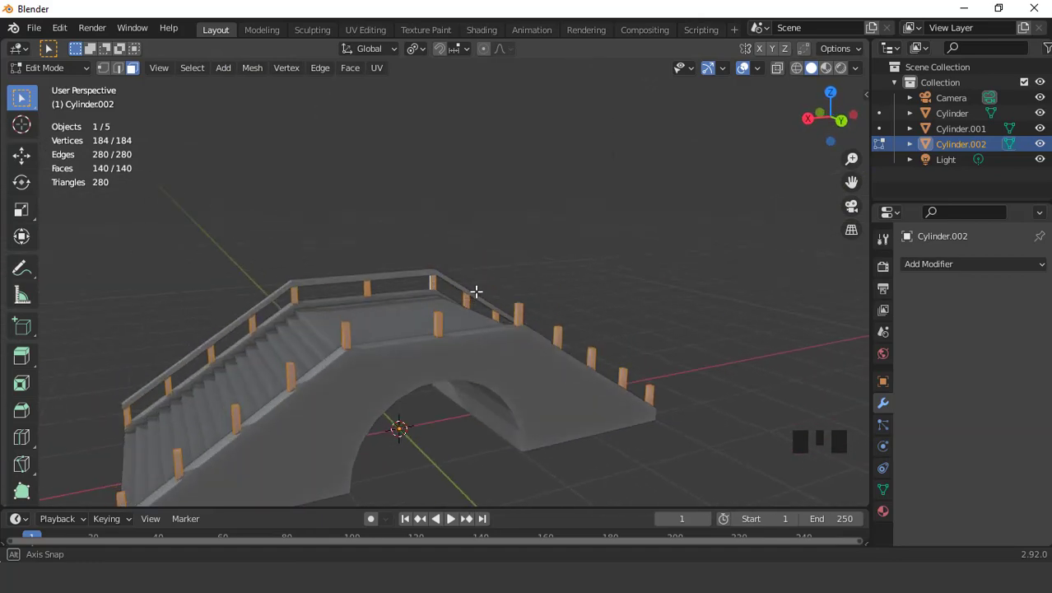
Step: Dissolve the extra central edge loops on the two middle posts at the crown of the bridge
{"action": "scroll", "coordinate": [477, 297], "scroll_direction": "up", "scroll_amount": 4}
{"action": "middle_click_drag", "start_coordinate": [530, 392], "coordinate": [518, 381]}
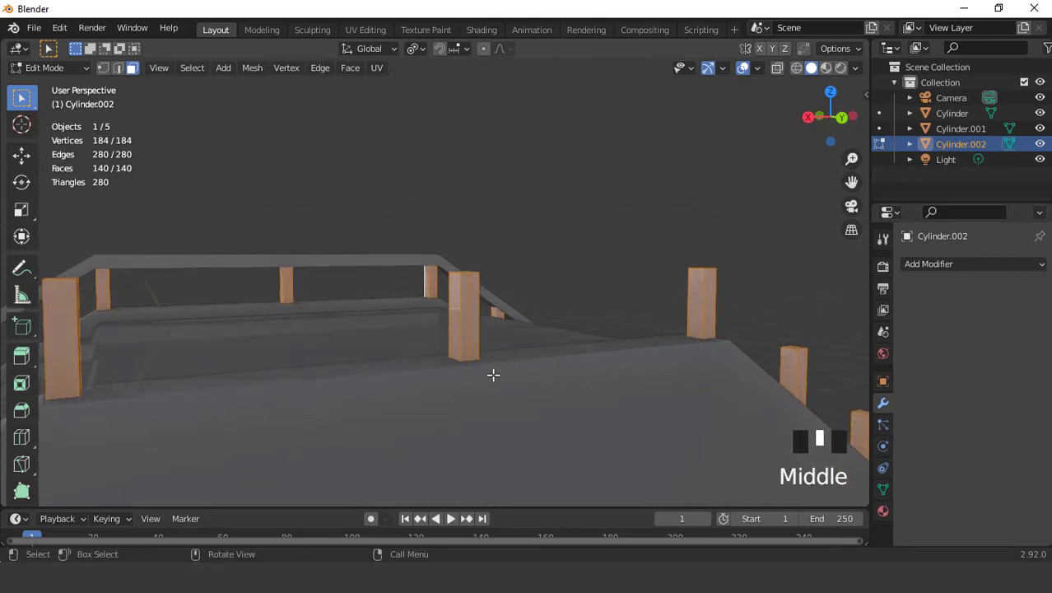
{"action": "key", "text": "2"}
{"action": "triple_click", "coordinate": [469, 329]}
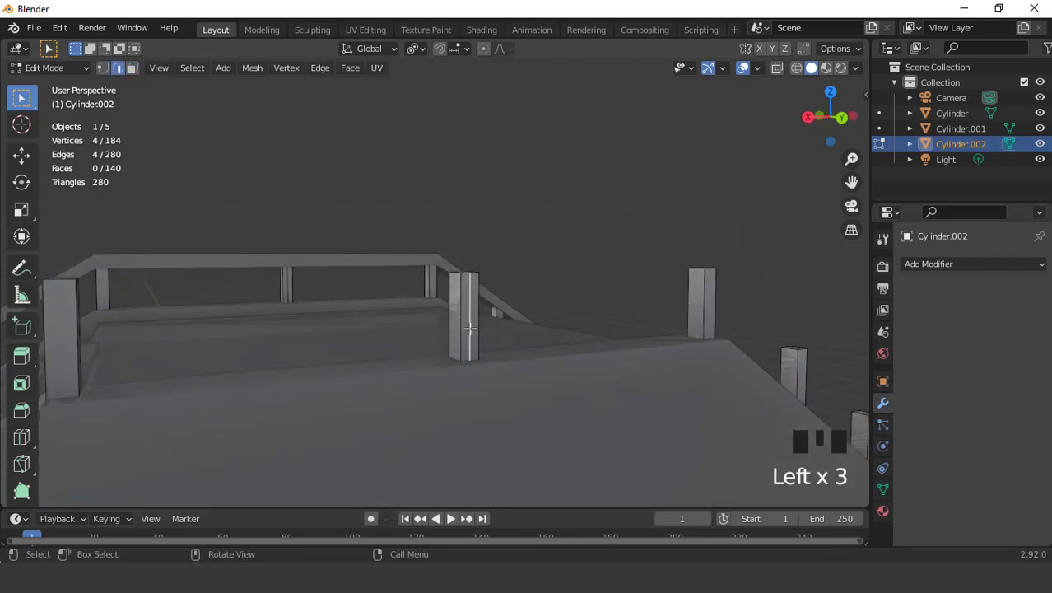
{"action": "double_click", "coordinate": [287, 278], "text": "shift"}
{"action": "right_click", "coordinate": [345, 352]}
{"action": "left_click", "coordinate": [342, 476]}
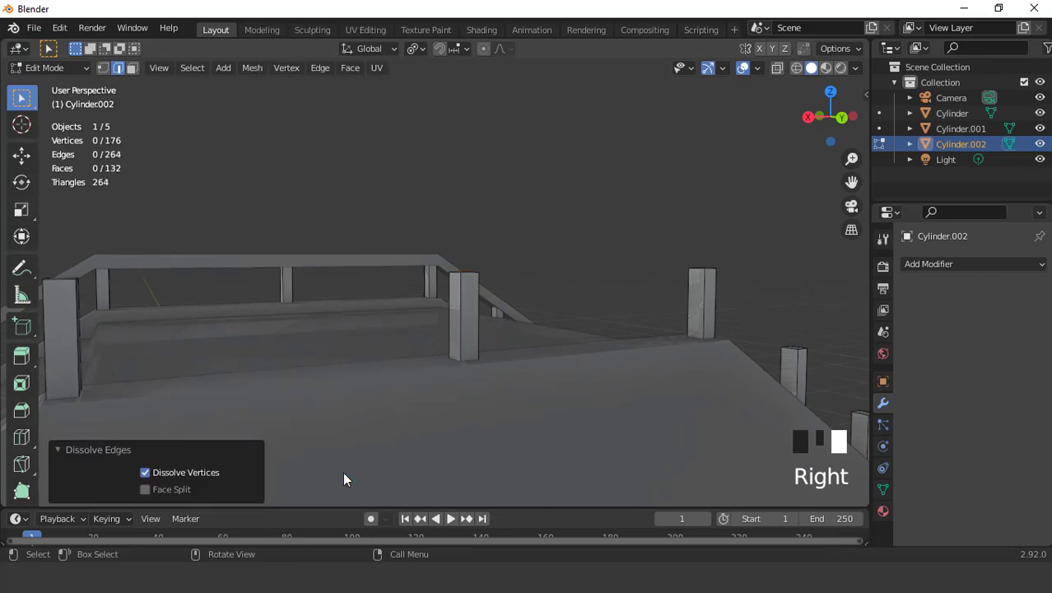
Step: Leave Edit Mode on the posts and open the main bridge body with its handrail for editing
{"action": "scroll", "coordinate": [462, 307], "scroll_direction": "down", "scroll_amount": 3}
{"action": "middle_click_drag", "start_coordinate": [462, 307], "coordinate": [710, 309]}
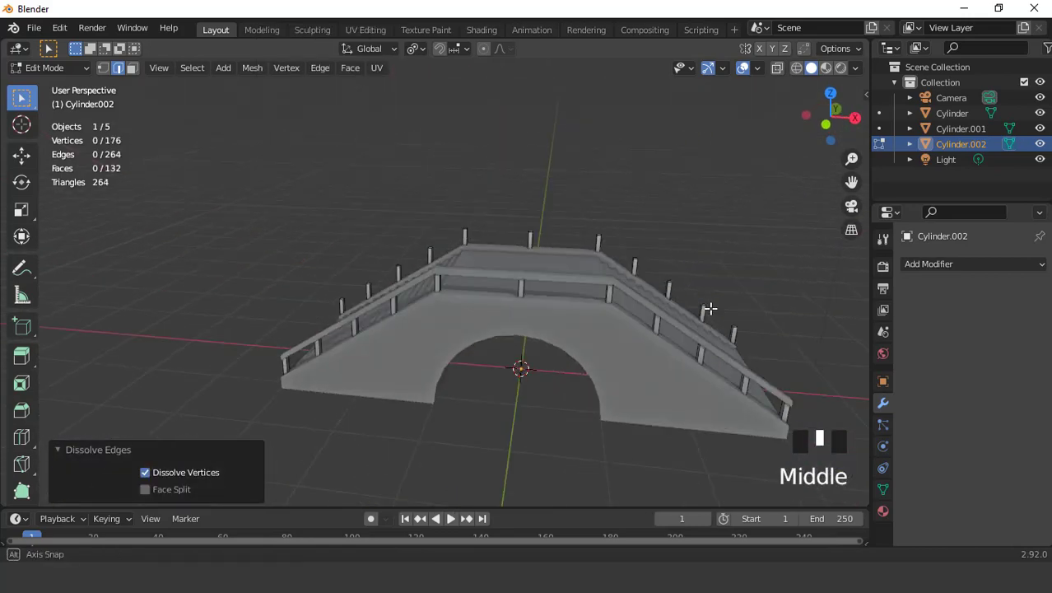
{"action": "scroll", "coordinate": [636, 305], "scroll_direction": "up", "scroll_amount": 2}
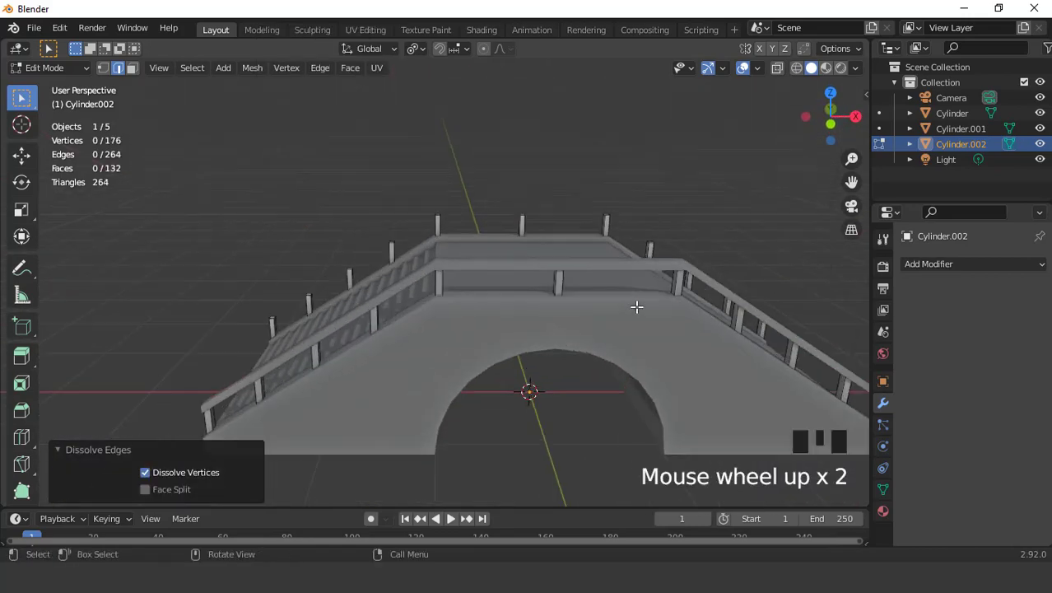
{"action": "middle_click_drag", "start_coordinate": [636, 305], "coordinate": [636, 281]}
{"action": "key", "text": "Tab"}
{"action": "scroll", "coordinate": [522, 289], "scroll_direction": "up", "scroll_amount": 2}
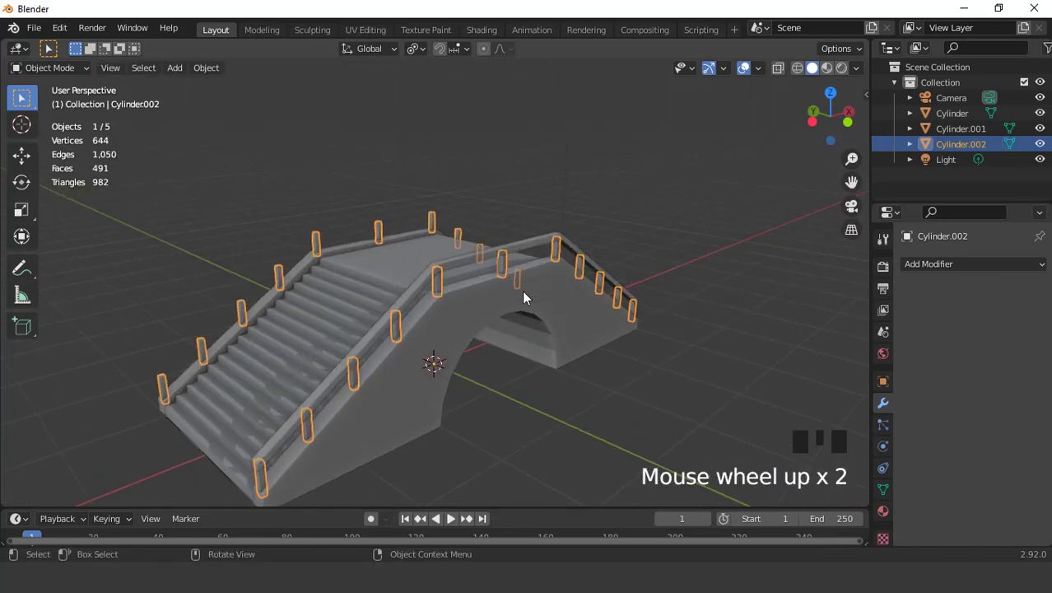
{"action": "left_click", "coordinate": [461, 259]}
{"action": "key", "text": "Tab"}
Step: Select all faces of the bridge body and symmetrize them from -Y to +Y to give the other side its handrail
{"action": "scroll", "coordinate": [462, 258], "scroll_direction": "up", "scroll_amount": 2}
{"action": "scroll", "coordinate": [462, 257], "scroll_direction": "down", "scroll_amount": 6}
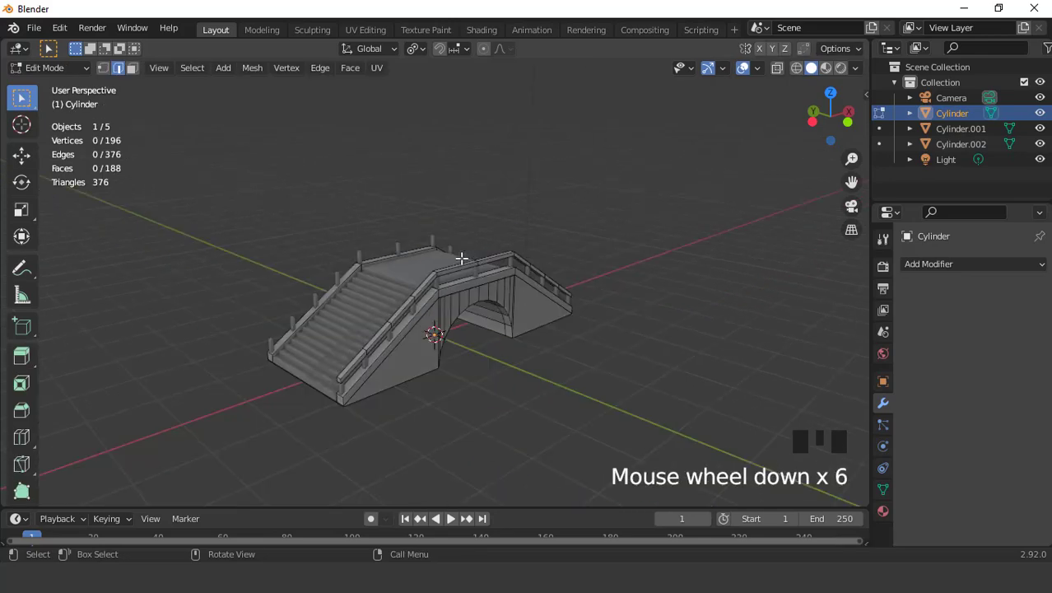
{"action": "key", "text": "a"}
{"action": "key", "text": "3"}
{"action": "scroll", "coordinate": [462, 258], "scroll_direction": "down", "scroll_amount": 2}
{"action": "scroll", "coordinate": [462, 258], "scroll_direction": "up", "scroll_amount": 2}
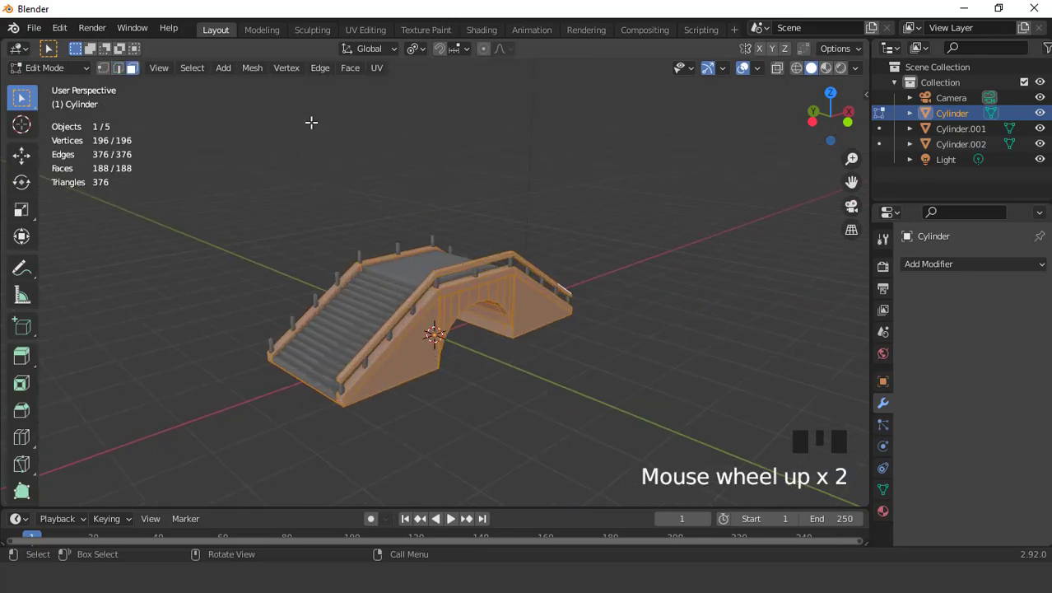
{"action": "left_click", "coordinate": [248, 70]}
{"action": "left_click", "coordinate": [295, 281]}
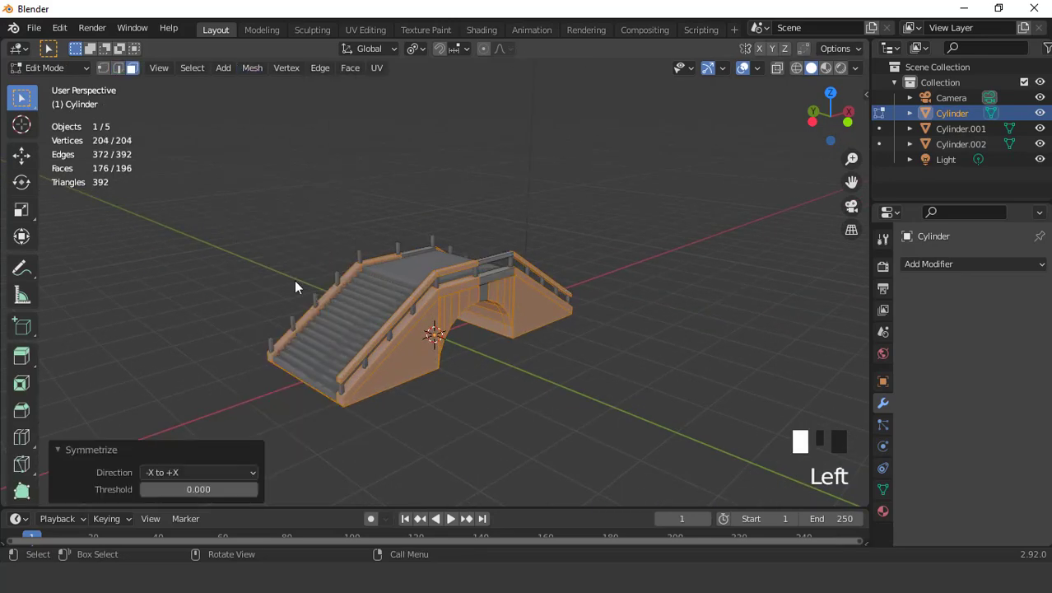
{"action": "left_click", "coordinate": [220, 470]}
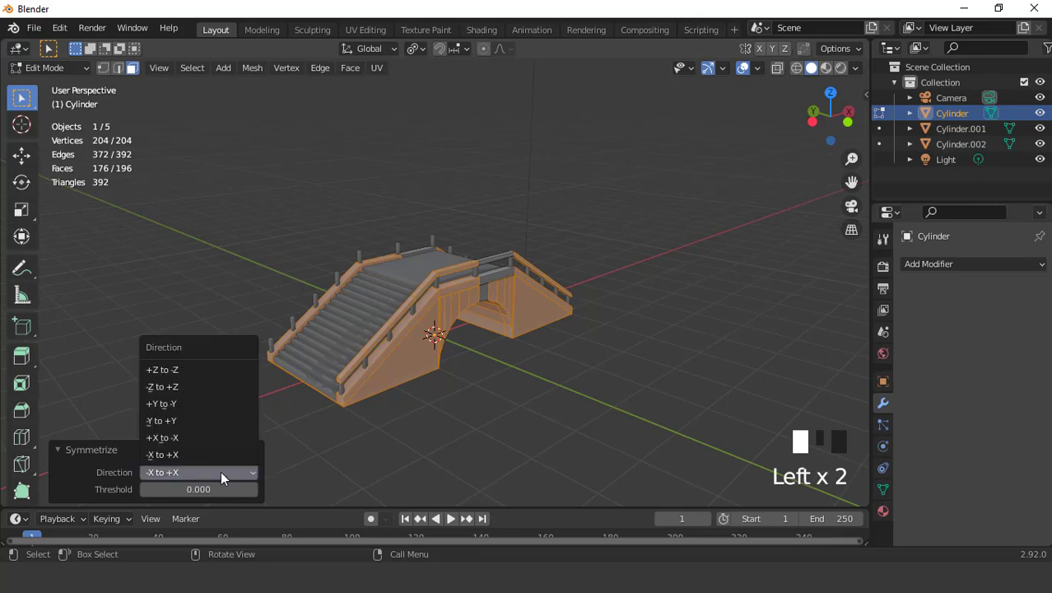
{"action": "left_click", "coordinate": [193, 419]}
{"action": "mouse_move", "coordinate": [467, 249]}
{"action": "middle_mouse_down"}
{"action": "mouse_move", "coordinate": [523, 252]}
{"action": "mouse_move", "coordinate": [478, 258]}
{"action": "middle_mouse_up"}
{"action": "scroll", "coordinate": [478, 258], "scroll_direction": "up", "scroll_amount": 3}
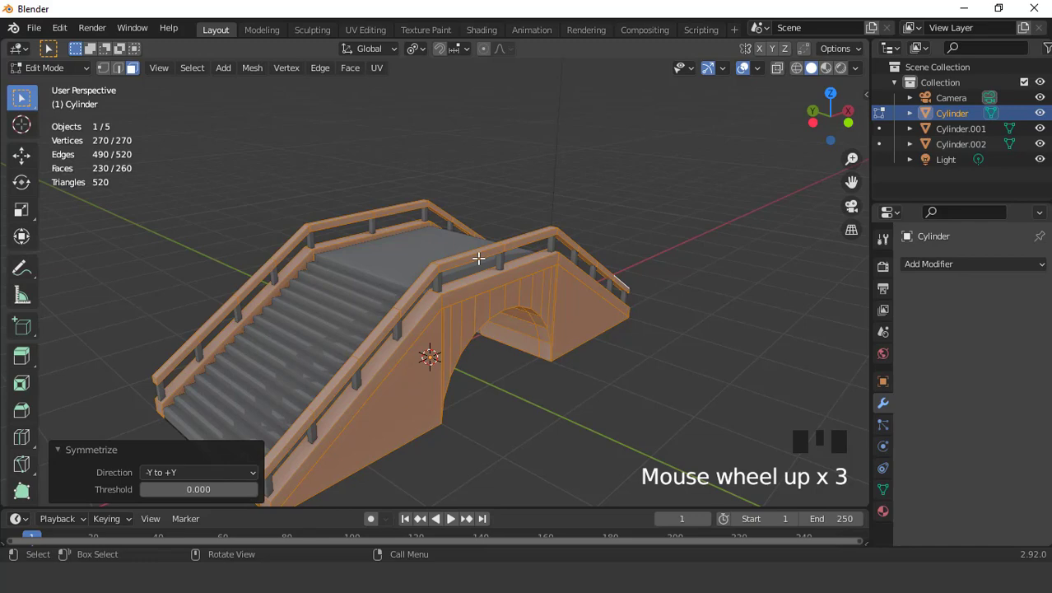
Step: Isolate the bridge body in local view and dissolve the edge loop running along the centre of its ramps and arch
{"action": "key", "text": "KP_Divide"}
{"action": "scroll", "coordinate": [478, 257], "scroll_direction": "up", "scroll_amount": 2}
{"action": "key", "text": "2"}
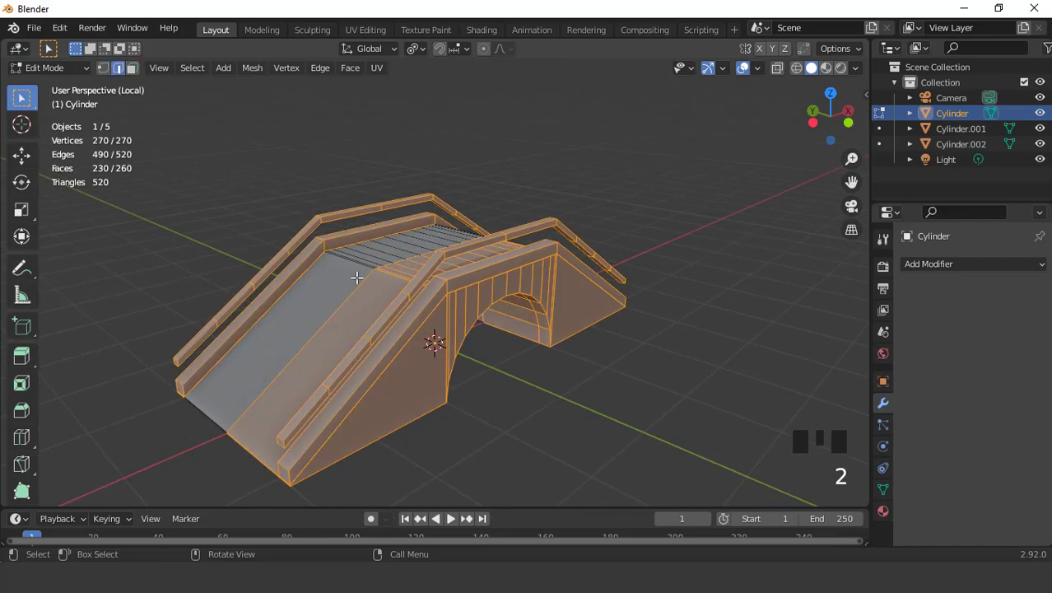
{"action": "double_click", "coordinate": [364, 284]}
{"action": "middle_click_drag", "start_coordinate": [364, 284], "coordinate": [636, 187]}
{"action": "right_click", "coordinate": [636, 187]}
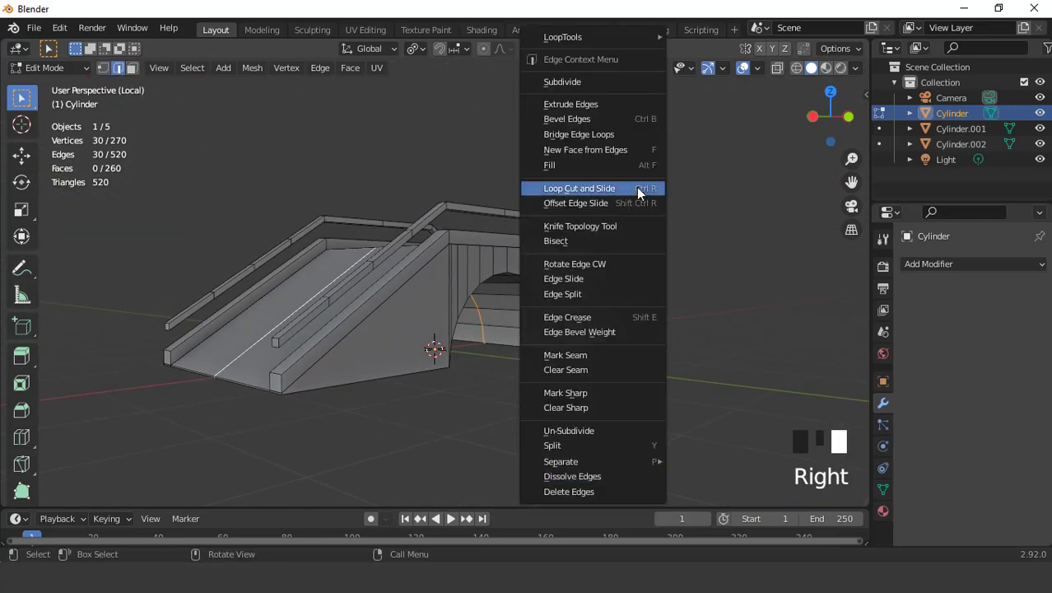
{"action": "left_click", "coordinate": [569, 475]}
{"action": "middle_click_drag", "start_coordinate": [512, 287], "coordinate": [478, 273]}
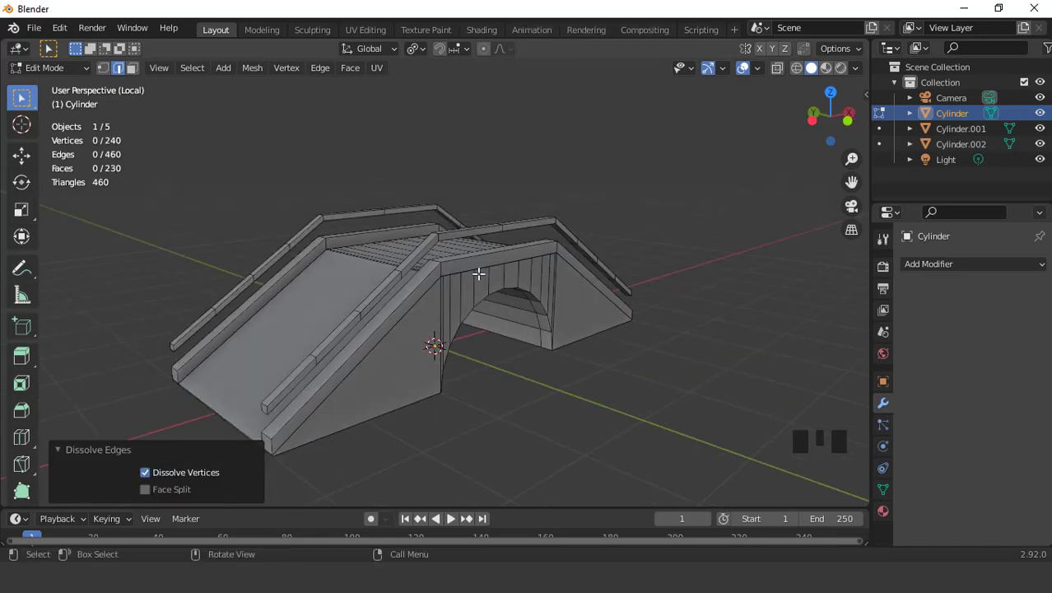
Step: Leave Edit Mode and local view on the bridge body, and hide the viewport overlays to view the whole bridge
{"action": "key", "text": "Tab"}
{"action": "key", "text": "KP_Divide"}
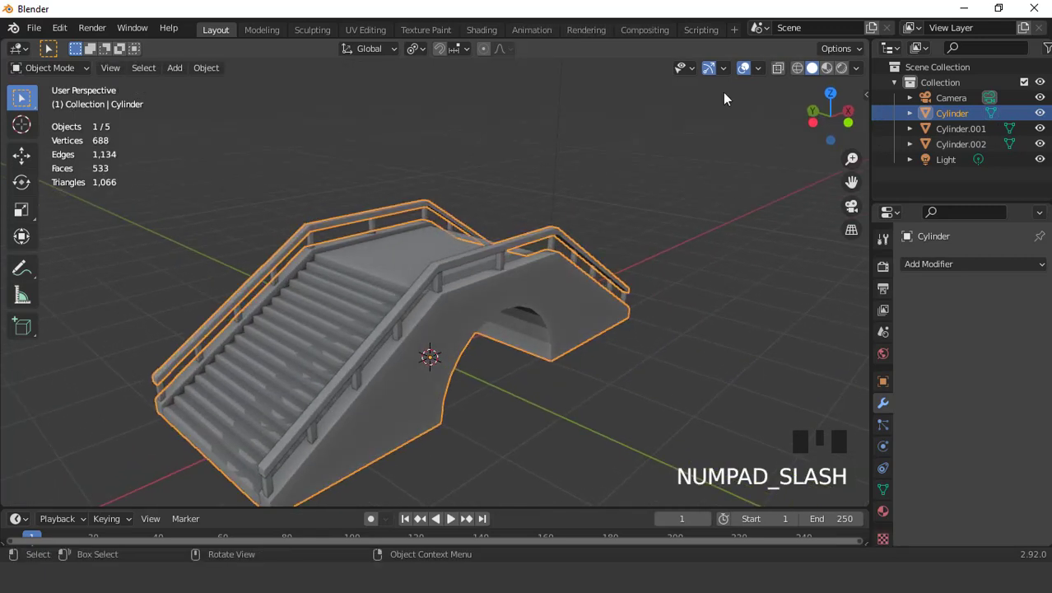
{"action": "left_click", "coordinate": [743, 67]}
{"action": "scroll", "coordinate": [644, 261], "scroll_direction": "down", "scroll_amount": 3}
{"action": "middle_click_drag", "start_coordinate": [645, 261], "coordinate": [663, 242]}
{"action": "scroll", "coordinate": [536, 314], "scroll_direction": "up", "scroll_amount": 3}
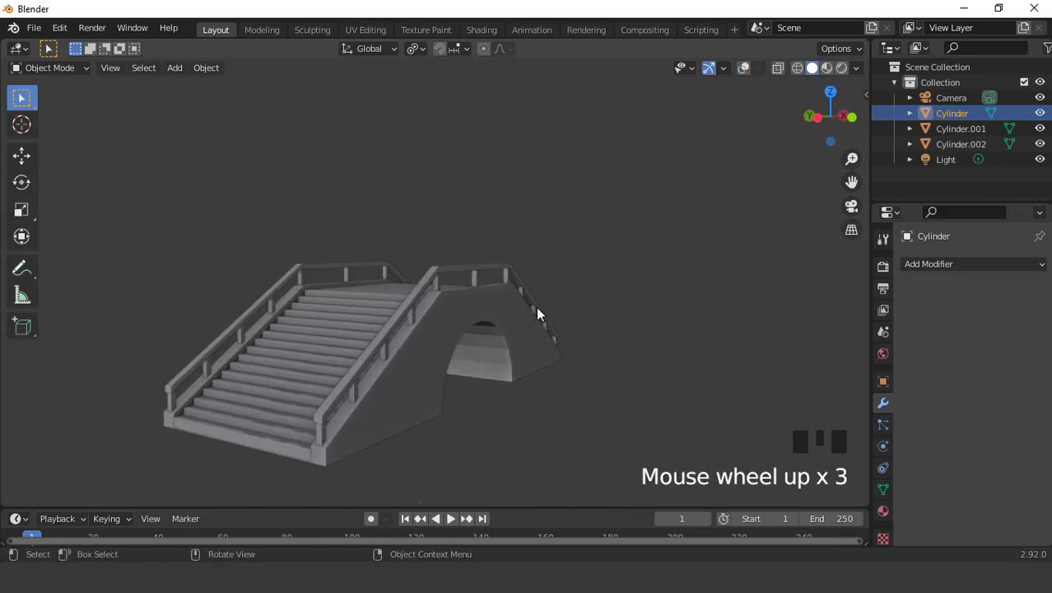
Step: Turn off the Outline option in the viewport shading settings
{"action": "left_click", "coordinate": [856, 68]}
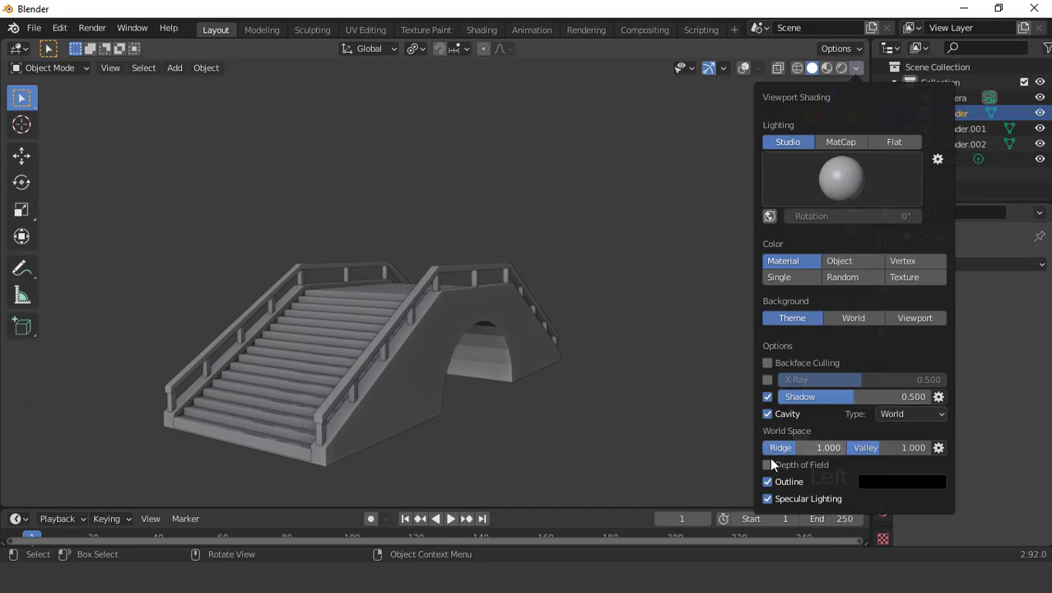
{"action": "left_click", "coordinate": [767, 481]}
{"action": "mouse_move", "coordinate": [609, 409]}
{"action": "middle_mouse_down"}
{"action": "mouse_move", "coordinate": [543, 289]}
{"action": "mouse_move", "coordinate": [510, 312]}
{"action": "mouse_move", "coordinate": [395, 342]}
{"action": "mouse_move", "coordinate": [427, 333]}
{"action": "middle_mouse_up"}
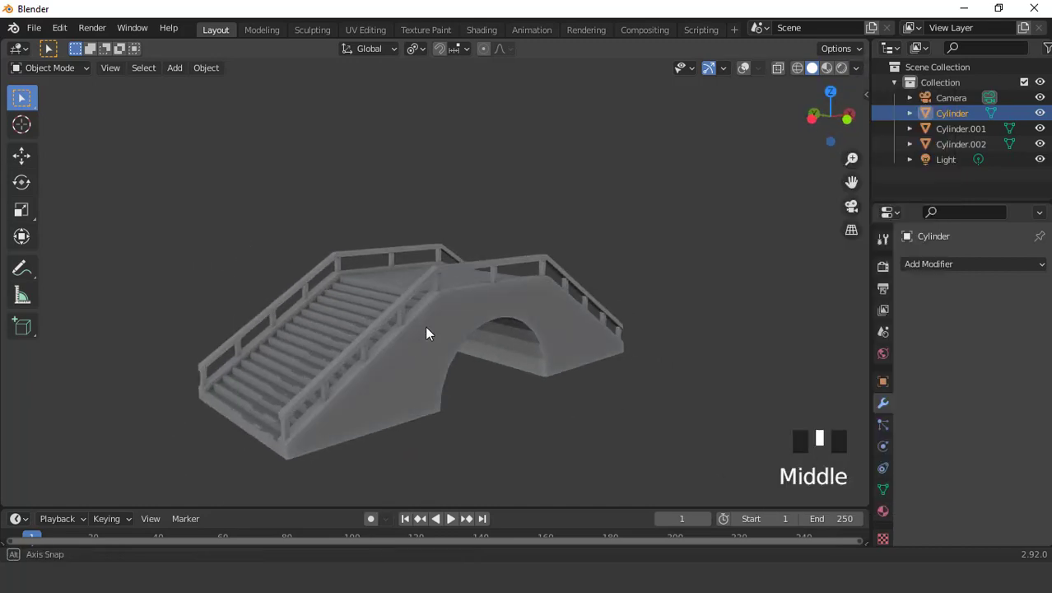
{"action": "scroll", "coordinate": [428, 333], "scroll_direction": "down", "scroll_amount": 1}
Step: Show the overlays again and add a ground plane at the world origin under the bridge, scaled by a factor of 4
{"action": "left_click", "coordinate": [744, 69]}
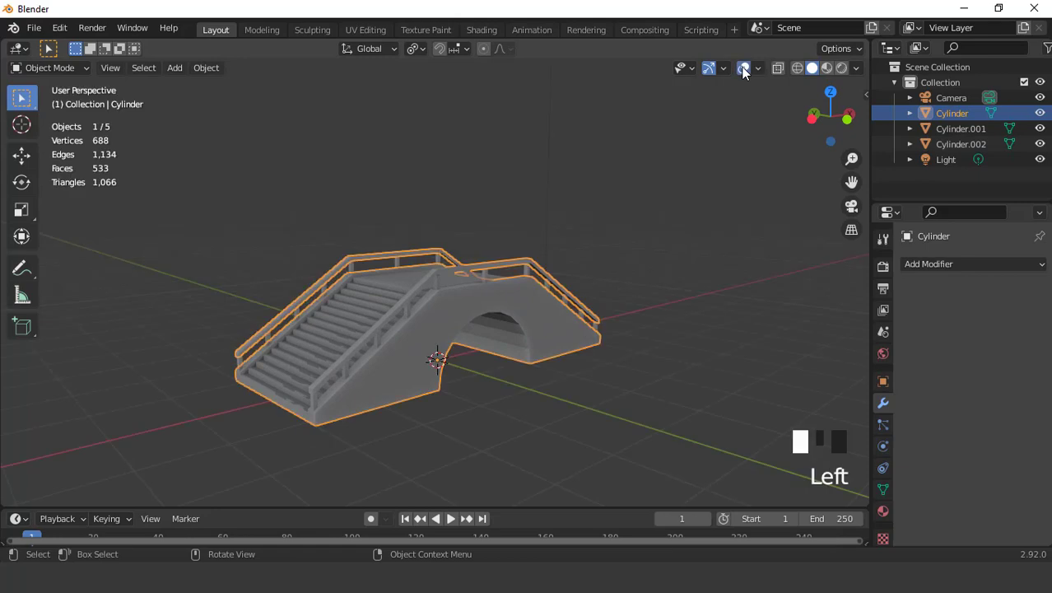
{"action": "left_click", "coordinate": [175, 68]}
{"action": "mouse_move", "coordinate": [181, 84]}
{"action": "left_click", "coordinate": [325, 84]}
{"action": "scroll", "coordinate": [518, 197], "scroll_direction": "down", "scroll_amount": 2}
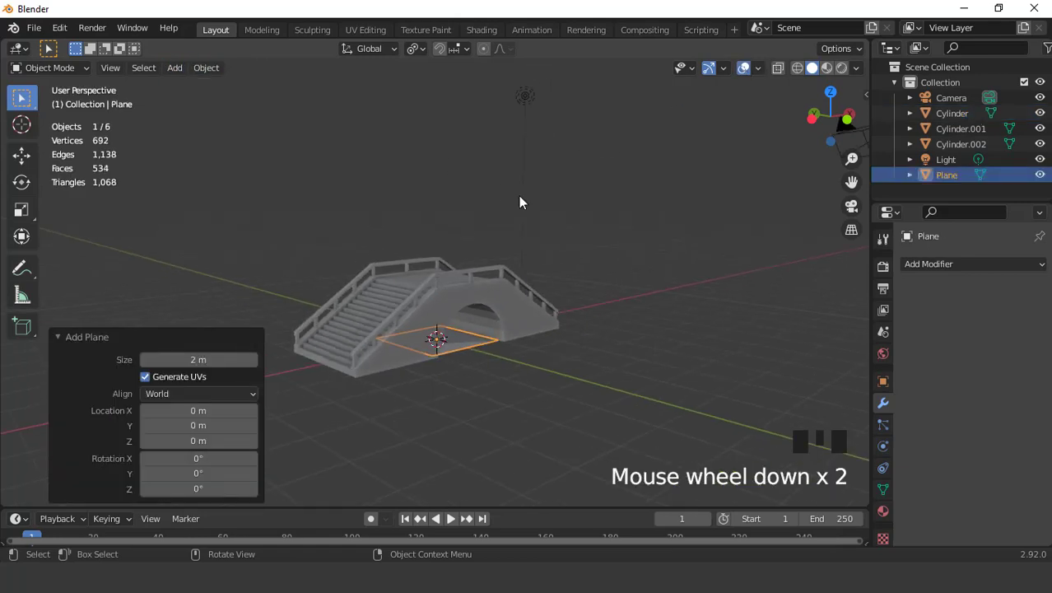
{"action": "key", "text": "s"}
{"action": "key", "text": "4"}
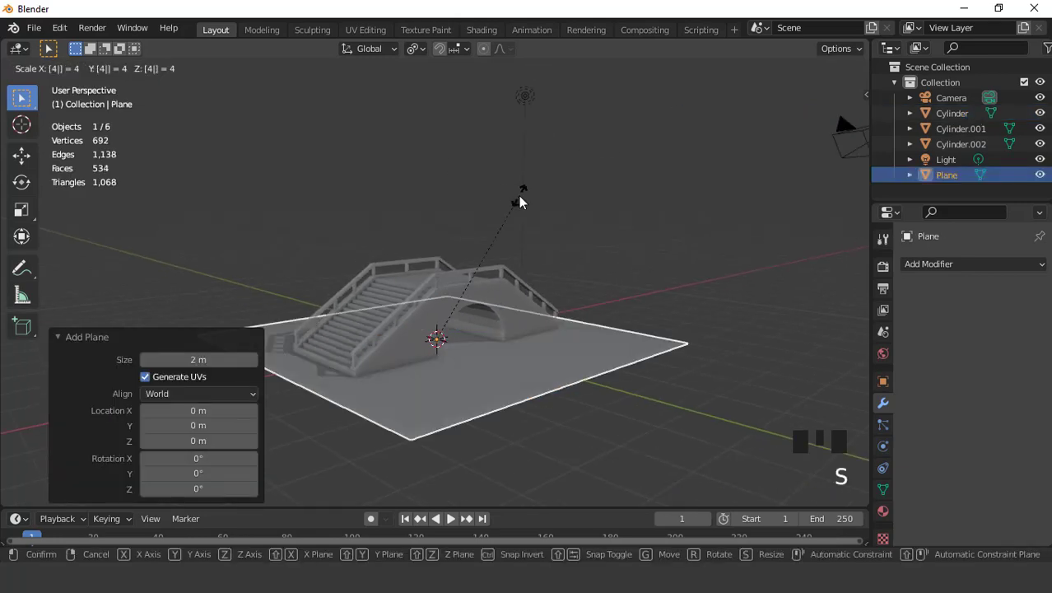
{"action": "key", "text": "Return"}
Step: Hide the viewport overlays and examine the finished bridge on its ground plane from several angles, including the arch, stairs and handrails
{"action": "middle_click_drag", "start_coordinate": [519, 195], "coordinate": [752, 92]}
{"action": "left_click", "coordinate": [743, 69]}
{"action": "scroll", "coordinate": [471, 203], "scroll_direction": "up", "scroll_amount": 2}
{"action": "scroll", "coordinate": [472, 203], "scroll_direction": "down", "scroll_amount": 3}
{"action": "middle_click_drag", "start_coordinate": [518, 212], "coordinate": [554, 294]}
{"action": "scroll", "coordinate": [381, 312], "scroll_direction": "up", "scroll_amount": 3}
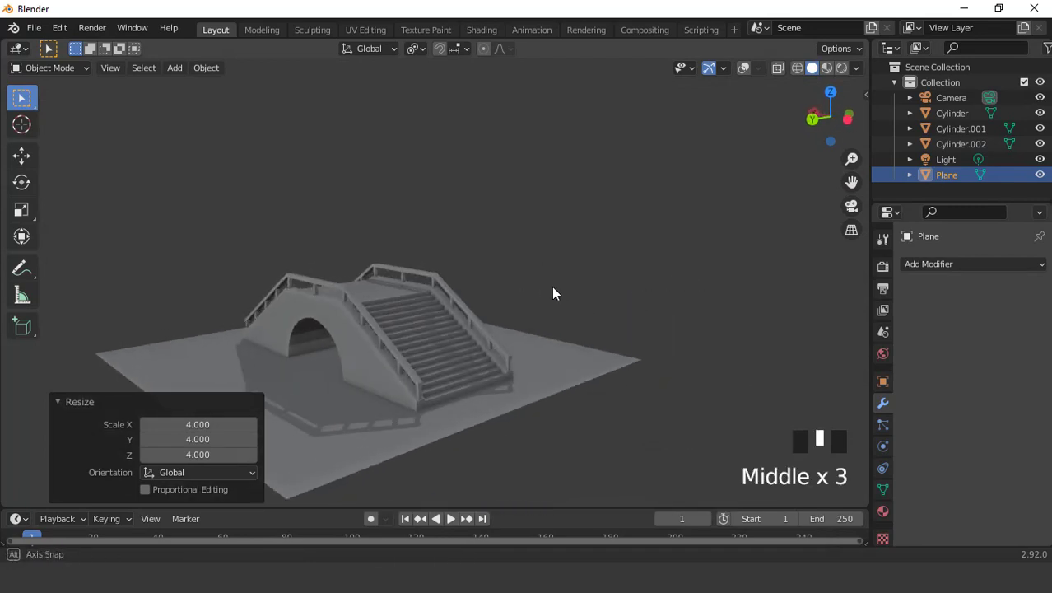
{"action": "scroll", "coordinate": [484, 286], "scroll_direction": "up", "scroll_amount": 3}
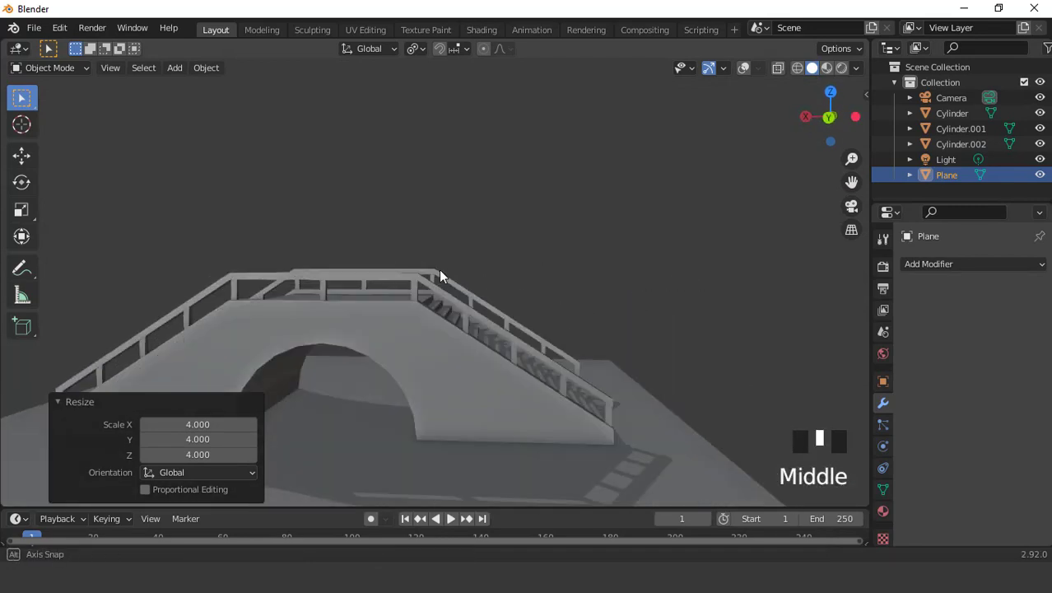
{"action": "scroll", "coordinate": [439, 267], "scroll_direction": "up", "scroll_amount": 5}
{"action": "scroll", "coordinate": [440, 267], "scroll_direction": "down", "scroll_amount": 3}
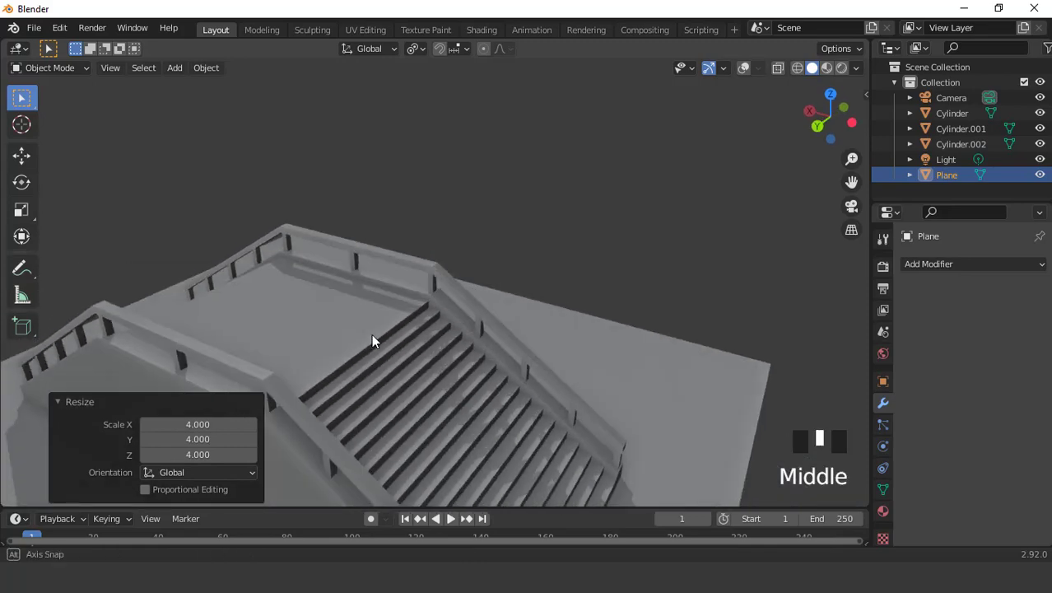